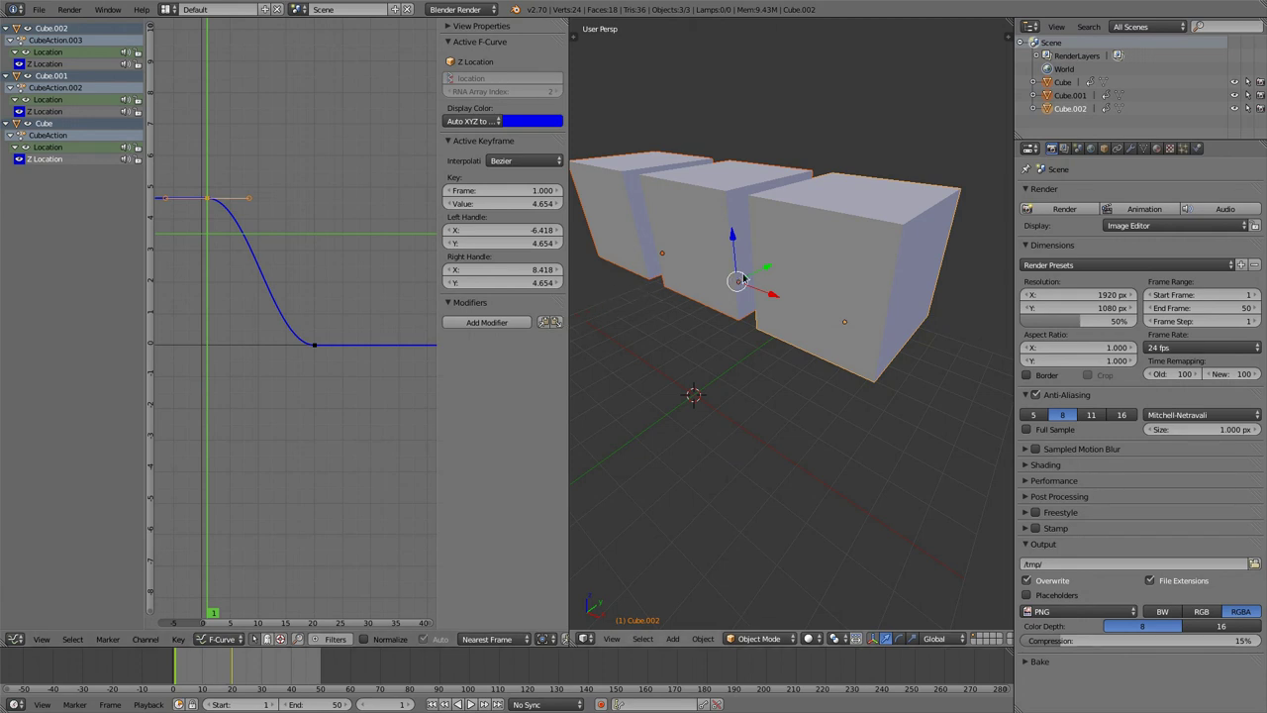
Orbit lower and select the left, middle and right cubes to compare their drop curves
middle_click_drag(762, 320, 781, 367)
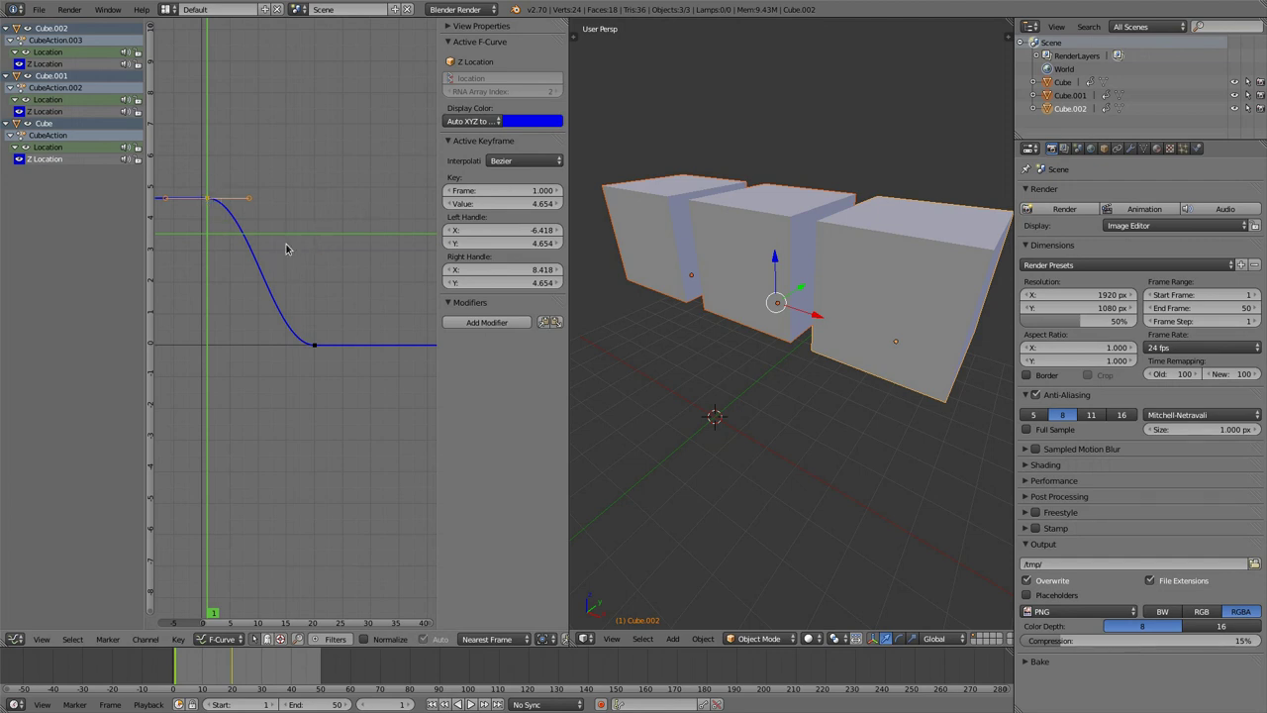
right_click(670, 215)
right_click(730, 219)
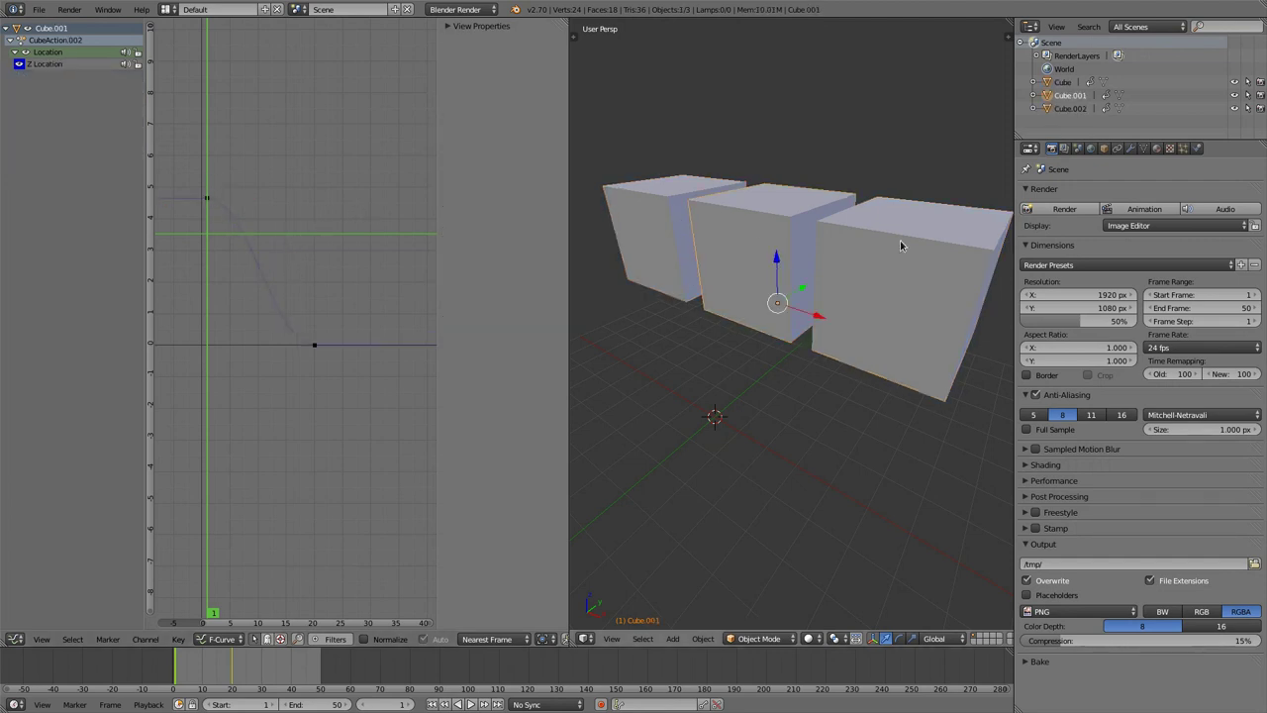
right_click(900, 240)
right_click(752, 228)
Cycle through the cubes again, ending on Cube.001, and play the falling animation
right_click(664, 212)
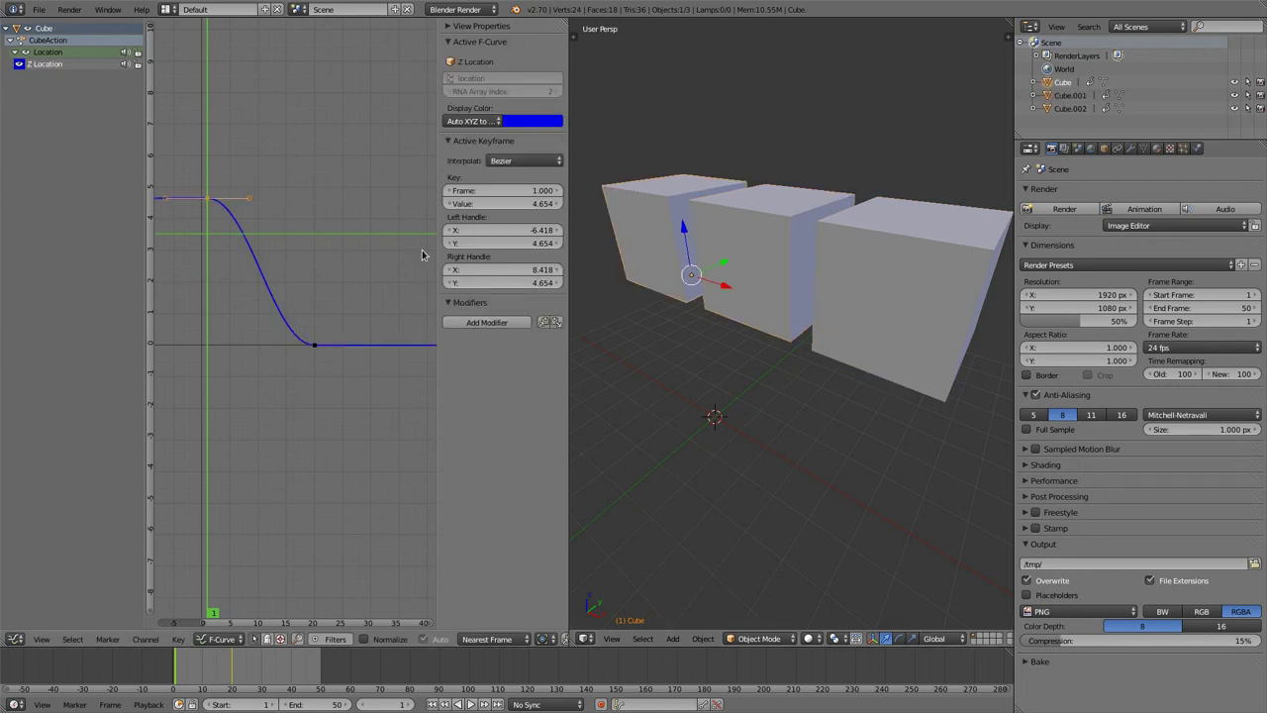
right_click(772, 247)
right_click(884, 254)
right_click(653, 230)
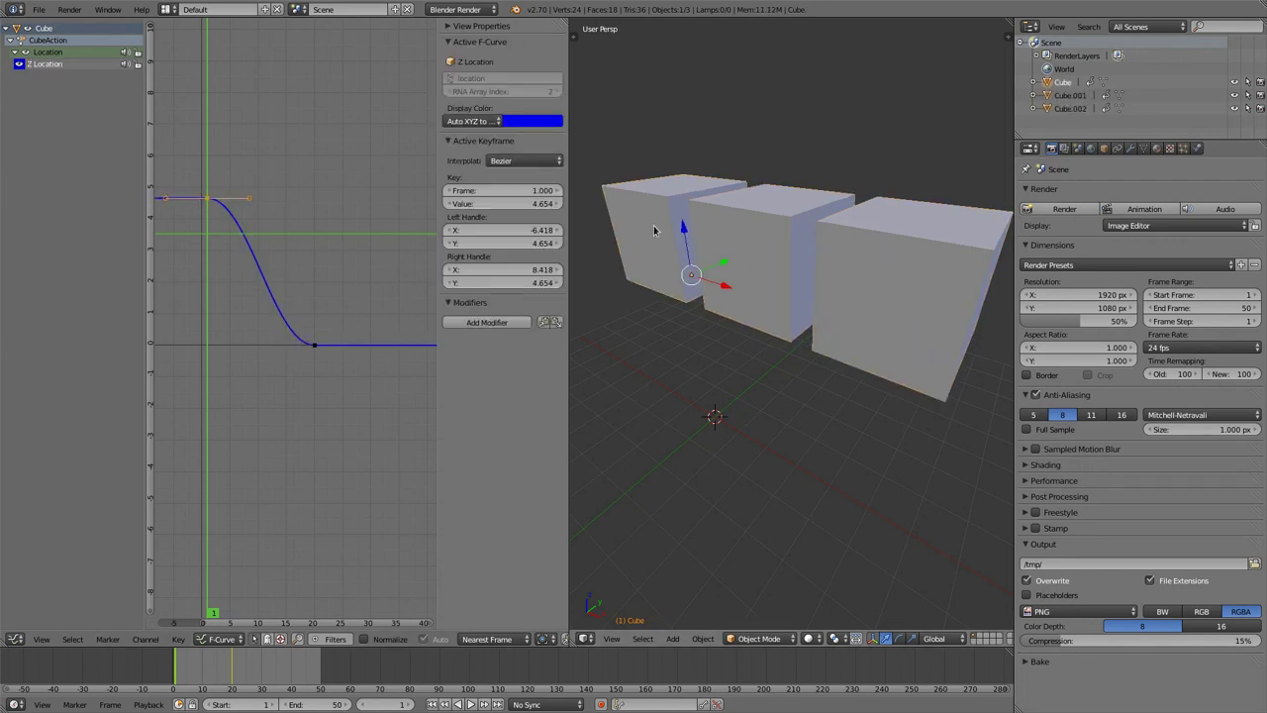
right_click(741, 247)
key("alt+a")
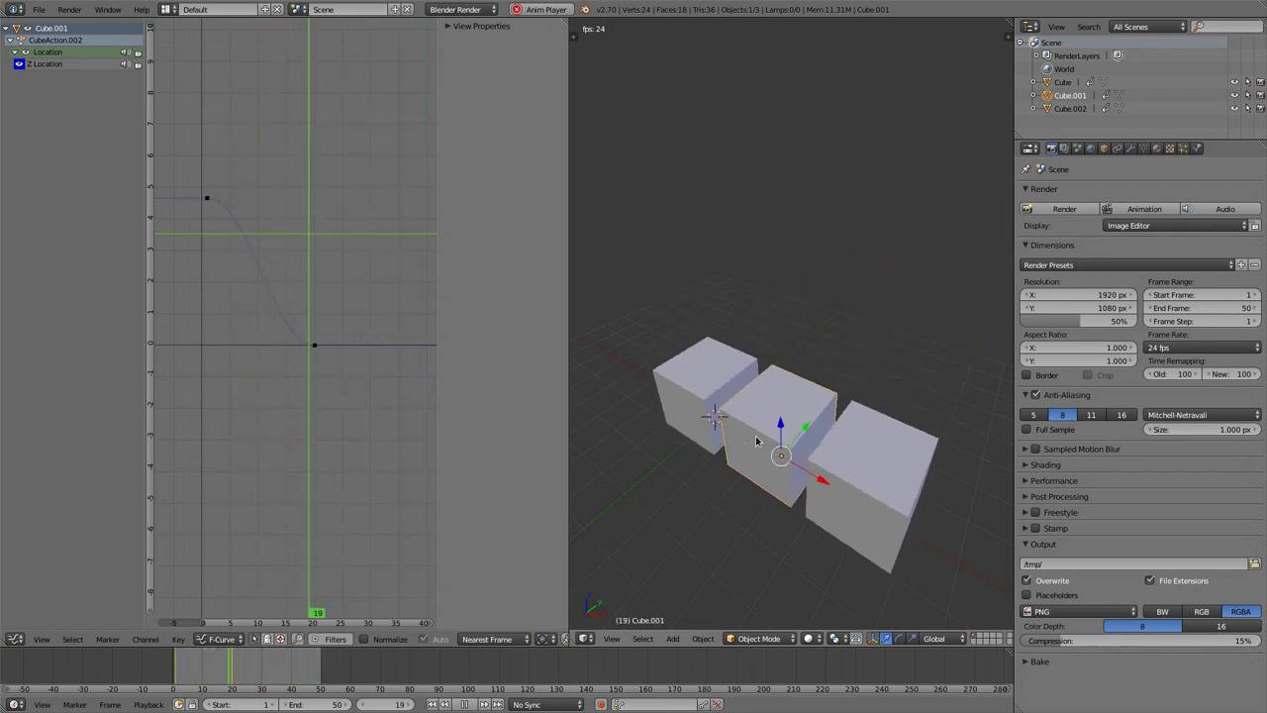
Stop playback, select the left Cube and set its drop keyframe interpolation to Bounce
key("Escape")
right_click(663, 217)
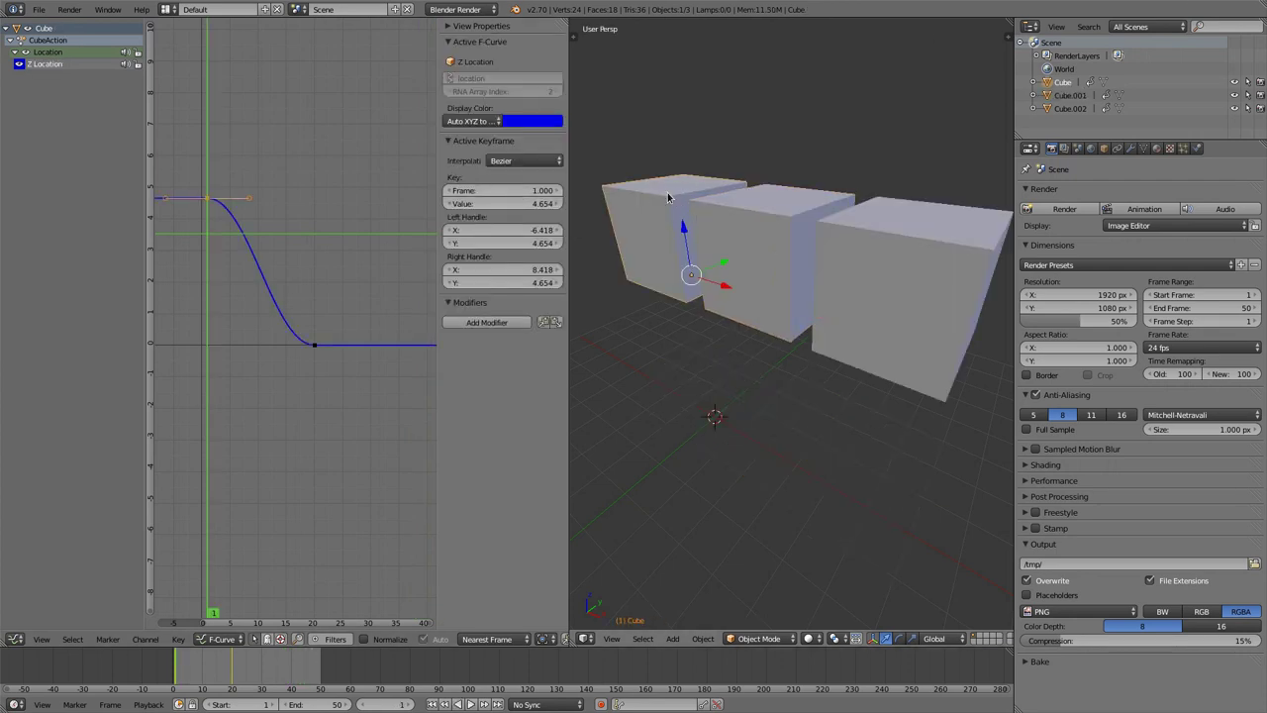
left_click(497, 162)
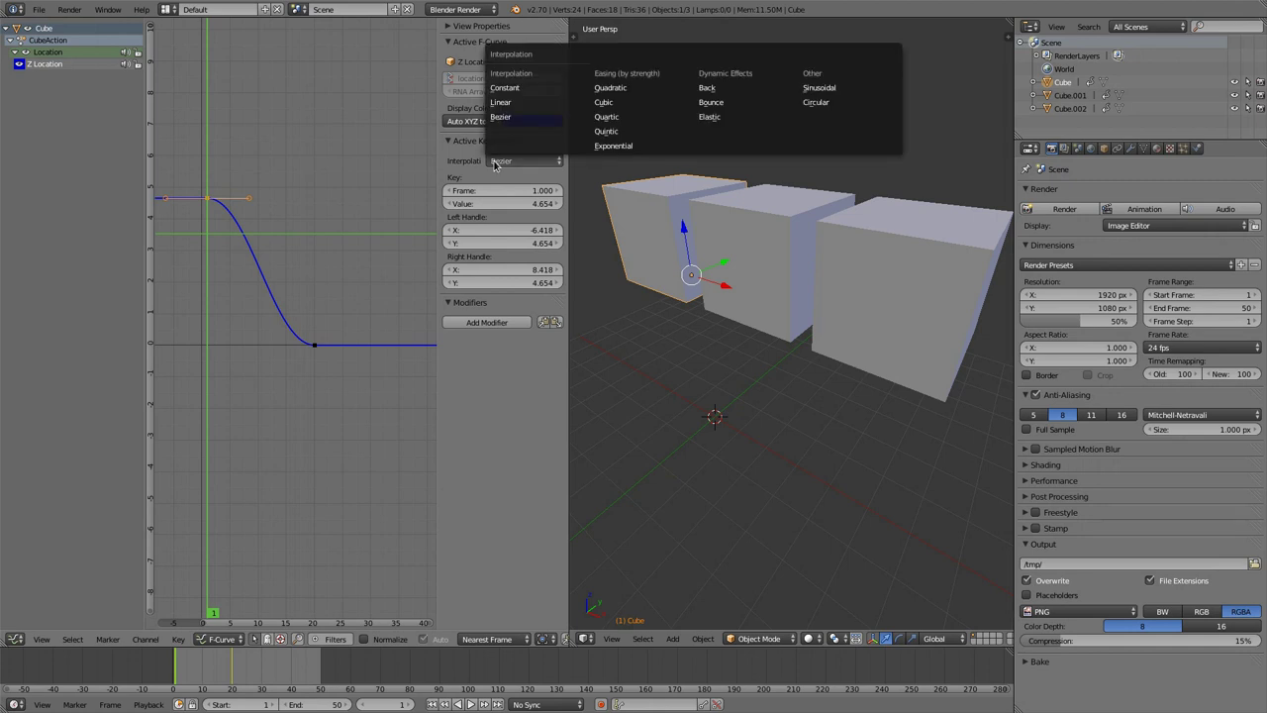
left_click(718, 105)
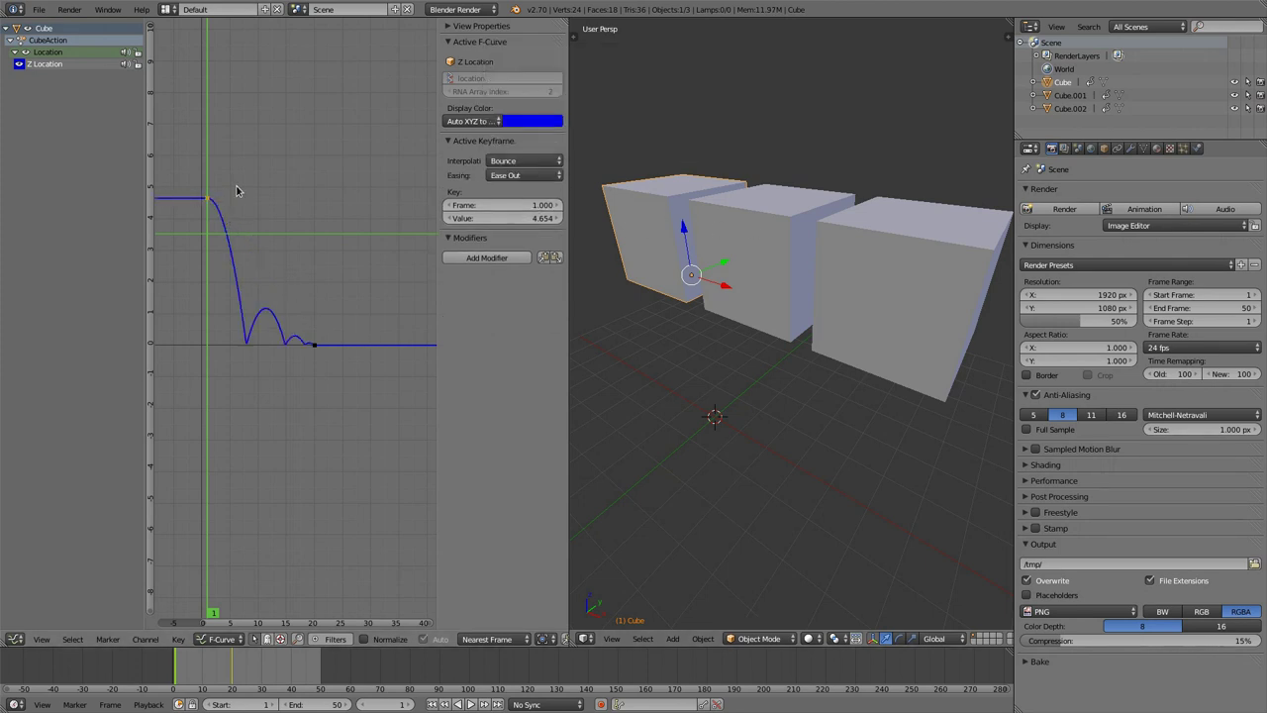
Play the animation, orbiting to a front view and recentring the graph to watch the bounce
key("alt+a")
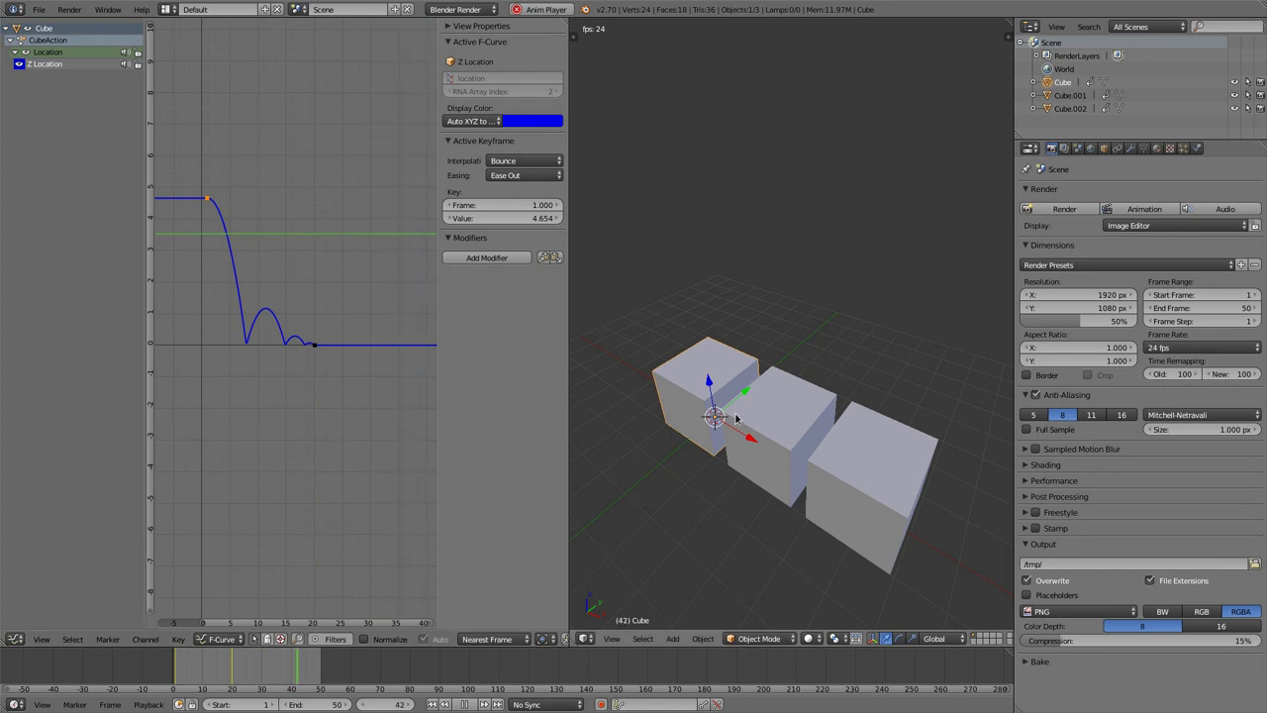
middle_click_drag(736, 420, 790, 448)
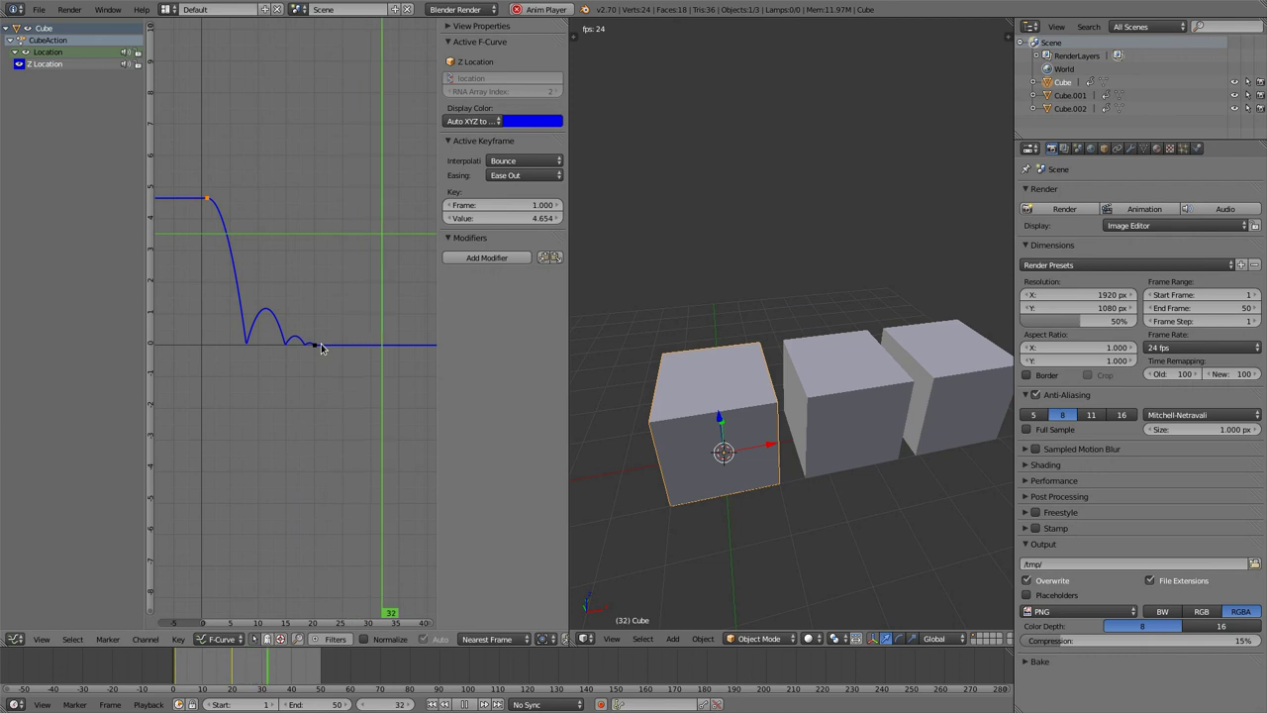
middle_click_drag(261, 372, 277, 400)
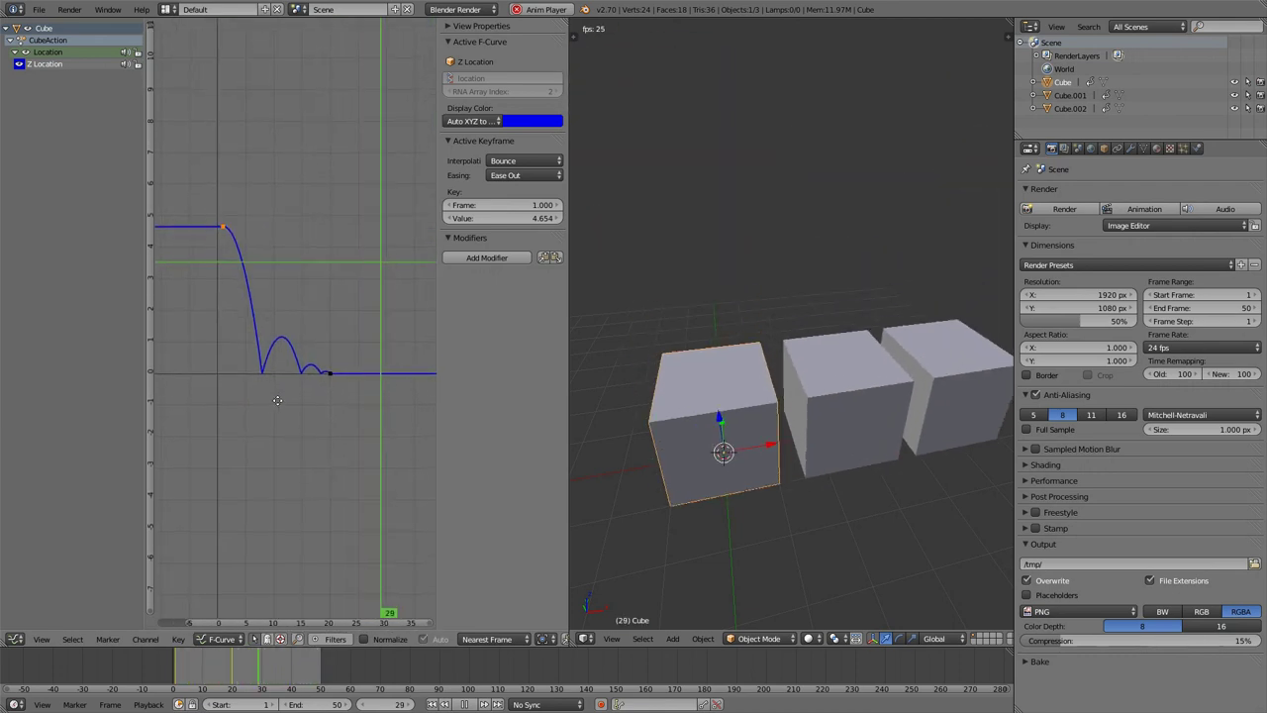
Try Ease In and Out easing on the bounce, then switch it to Ease In
left_click(515, 175)
left_click(517, 129)
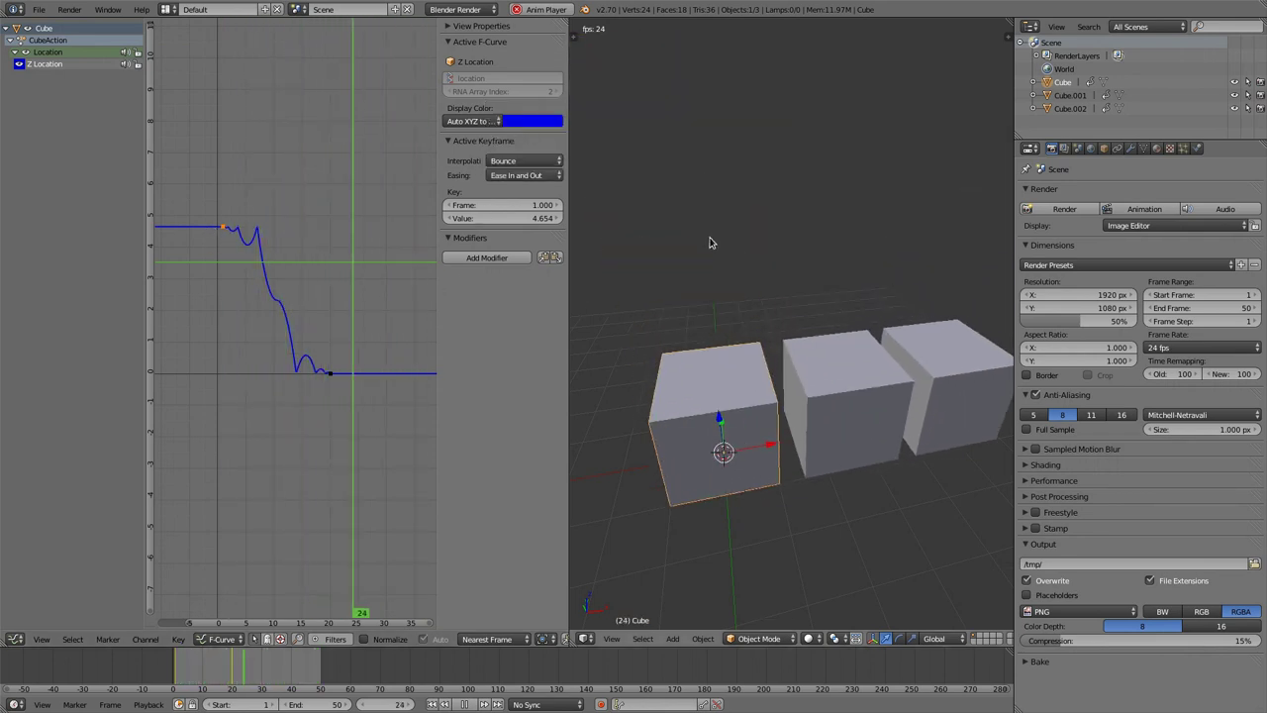
left_click(525, 179)
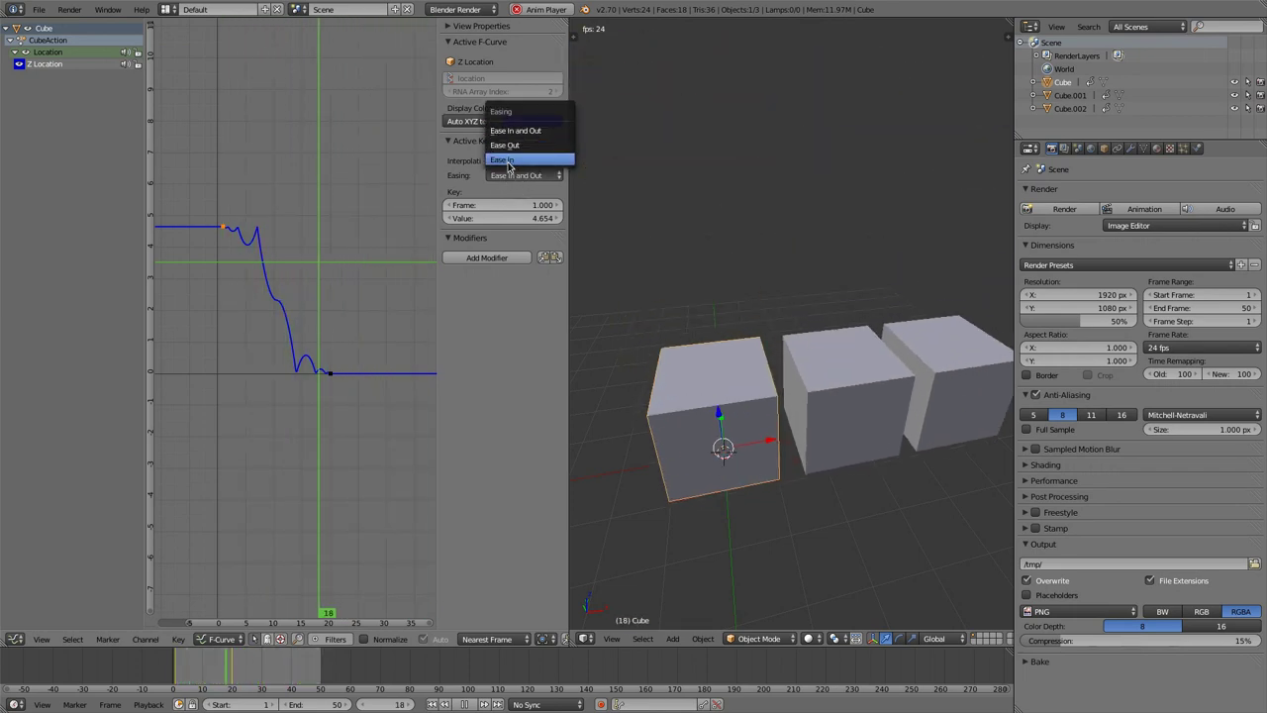
left_click(508, 160)
Change the left cube's drop interpolation to Elastic
left_click(522, 161)
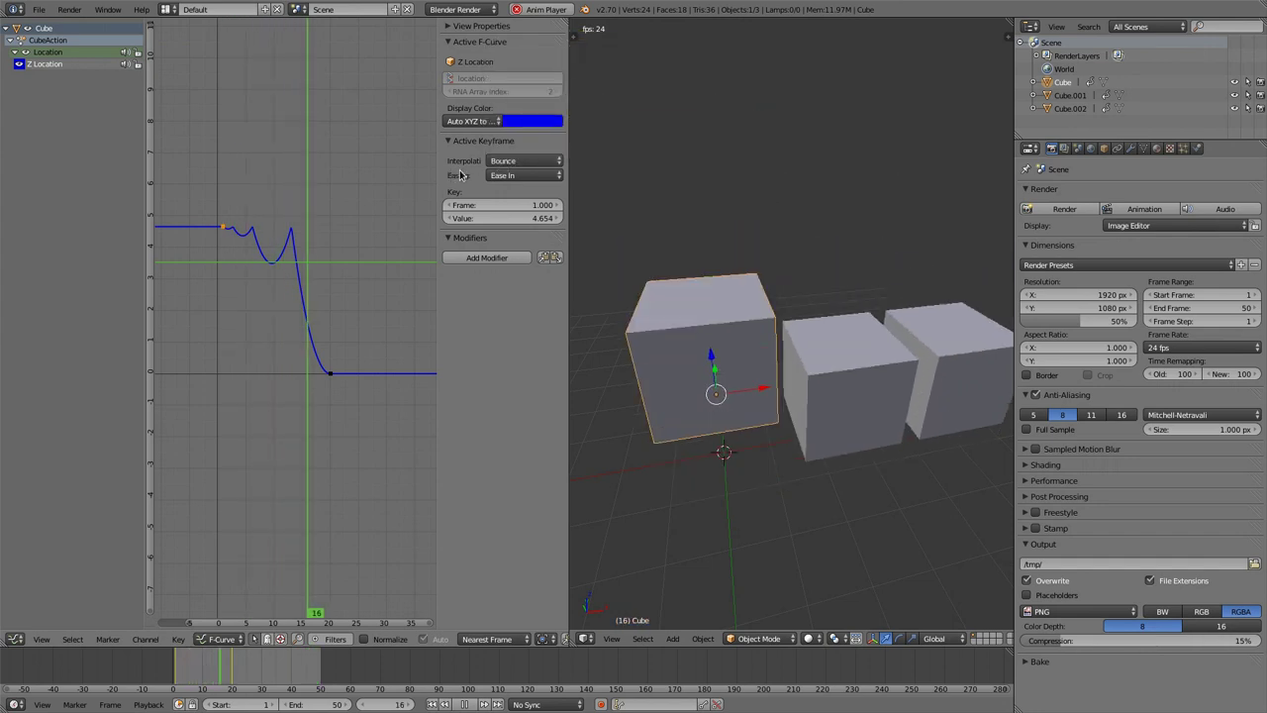
left_click(523, 160)
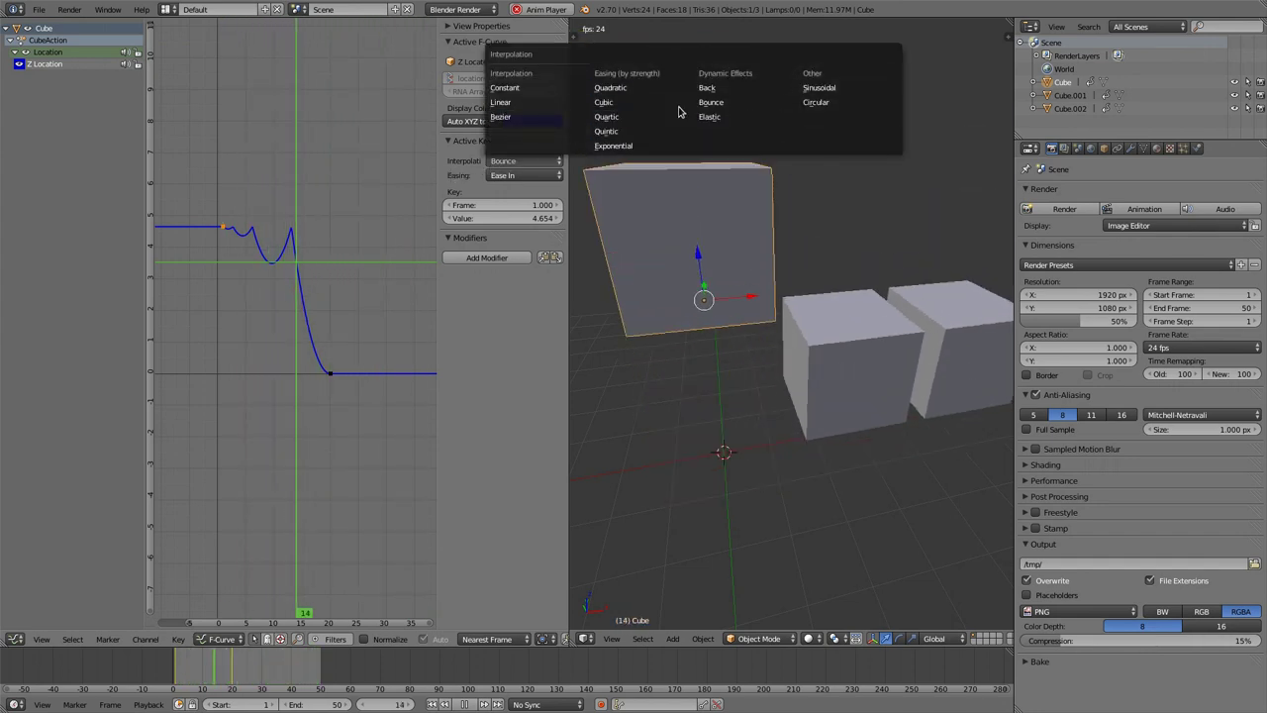
left_click(721, 119)
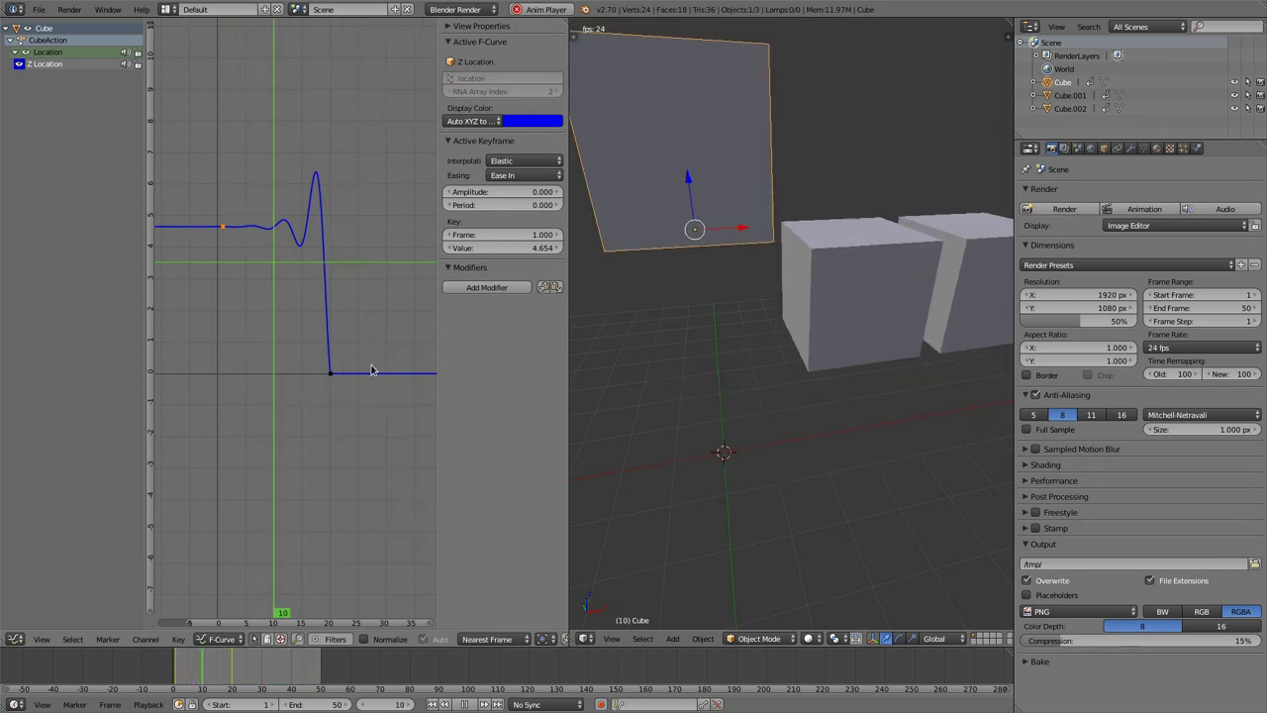
Stop playback, select Cube.001 and both its keyframes, and give its drop Elastic interpolation
key("Escape")
right_click(852, 180)
scroll(871, 265, "down", 4)
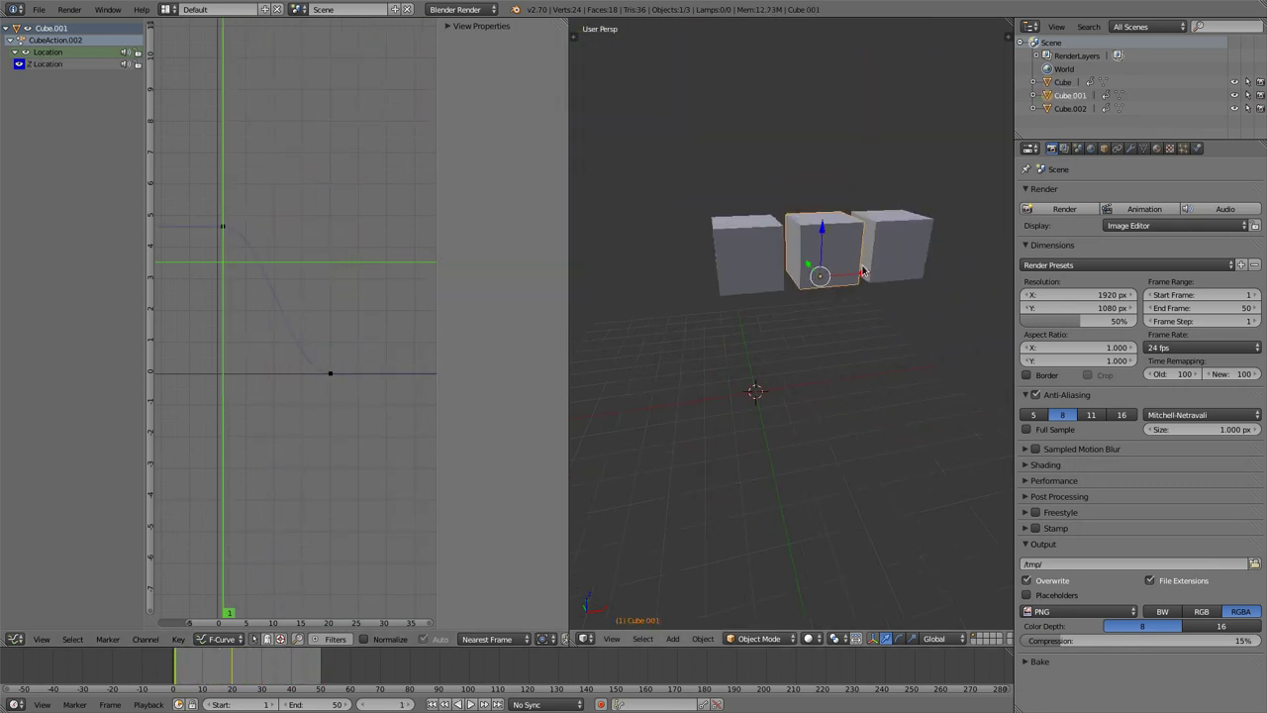
scroll(863, 271, "up", 2)
right_click(227, 229)
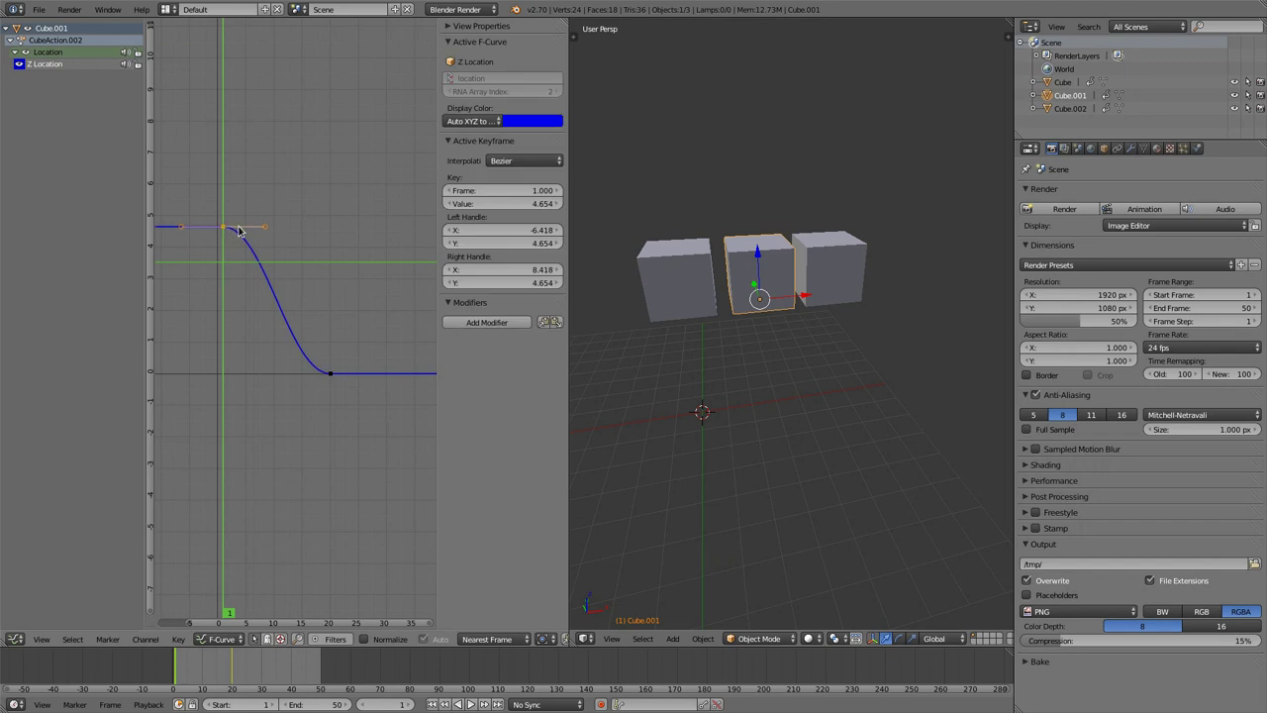
key("a")
key("a")
left_click(481, 164)
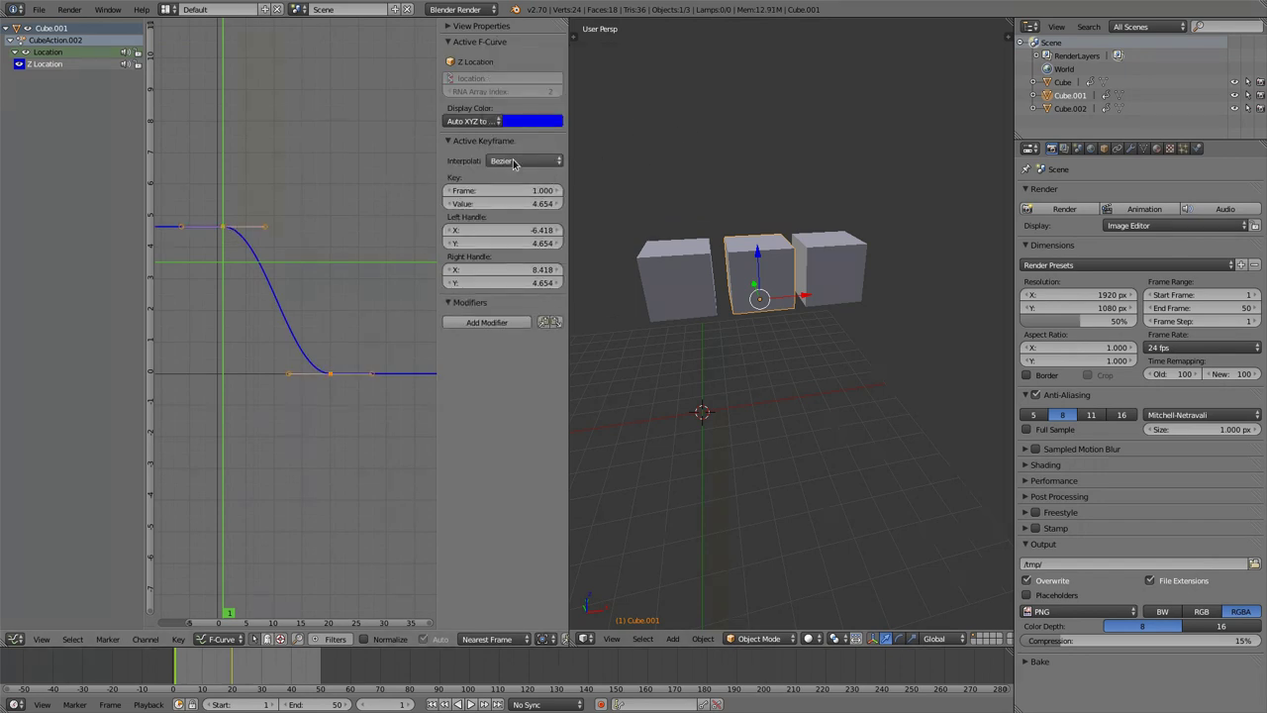
left_click(514, 163)
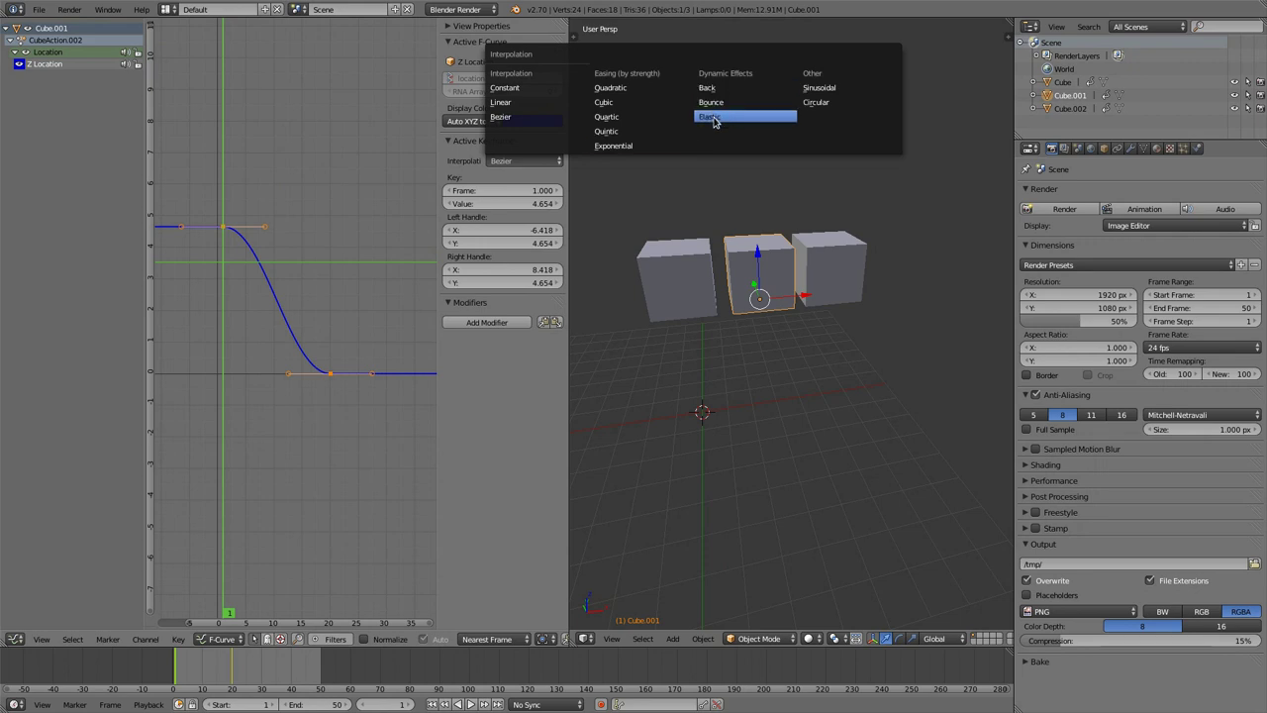
left_click(713, 117)
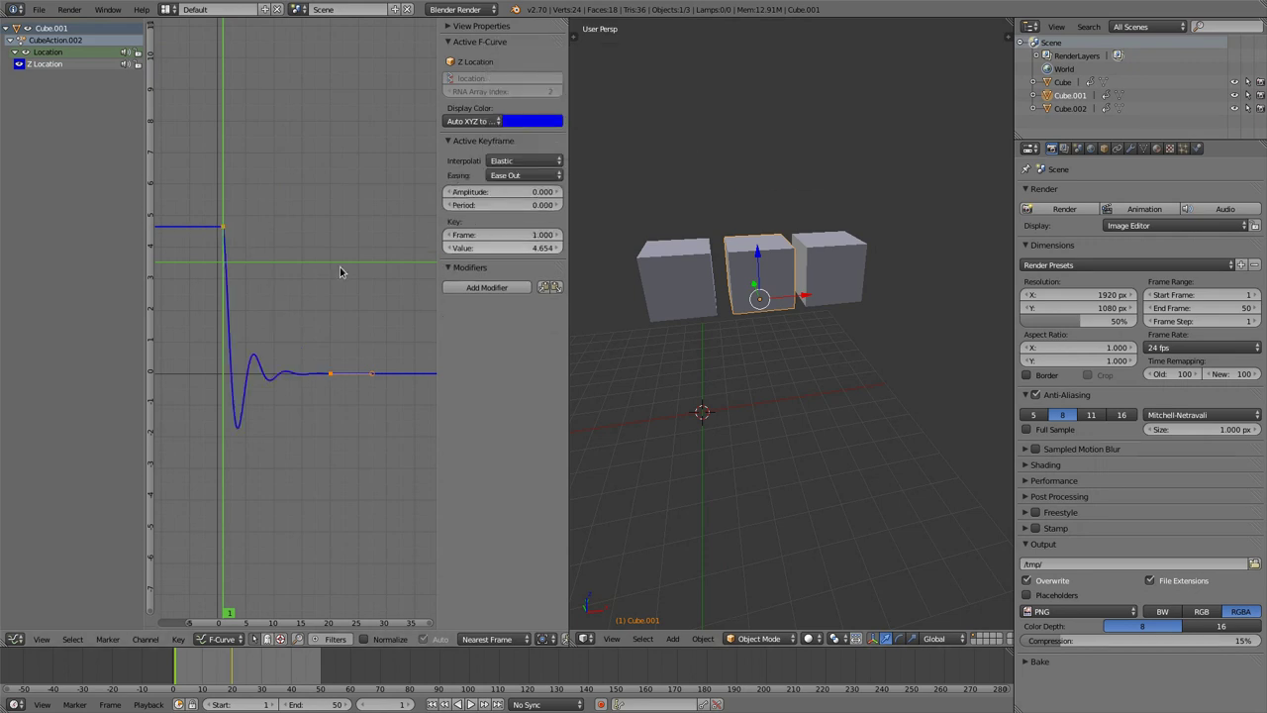
Set the left Cube's drop interpolation back to Bounce
right_click(691, 273)
left_click(525, 160)
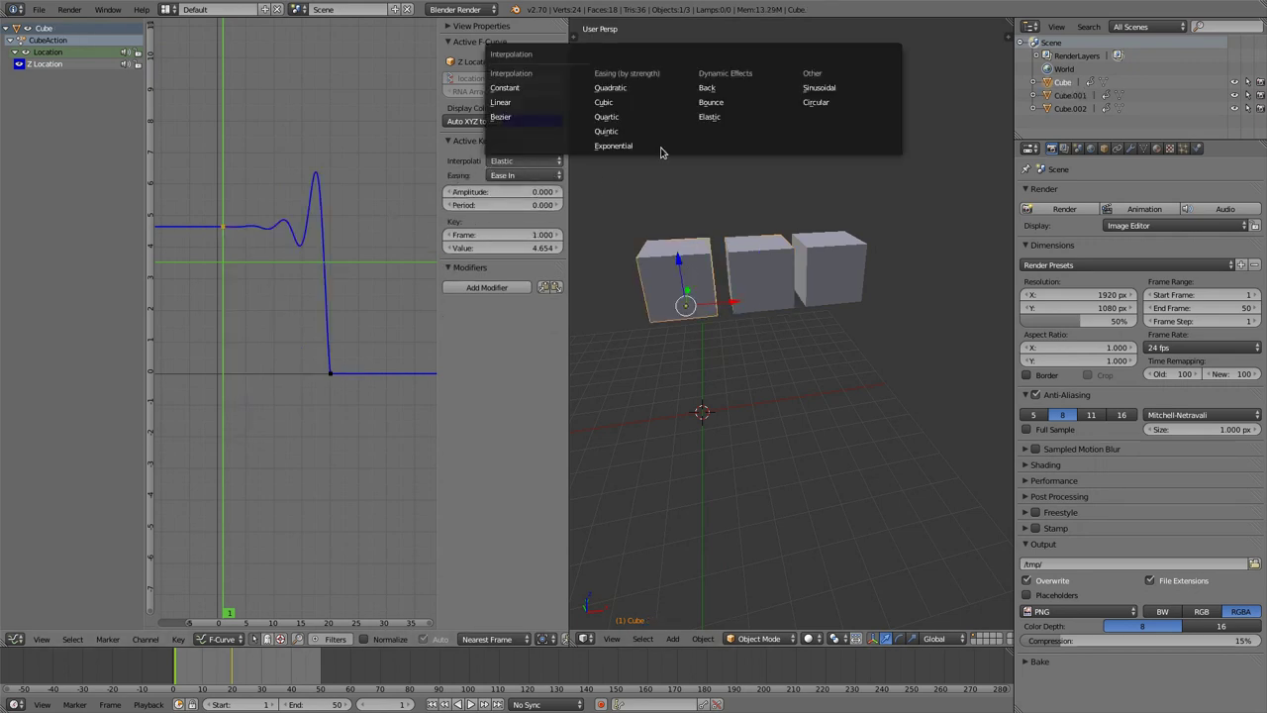
left_click(715, 103)
Give Cube.002's drop Sinusoidal interpolation with Ease In, then play all three drops
right_click(824, 252)
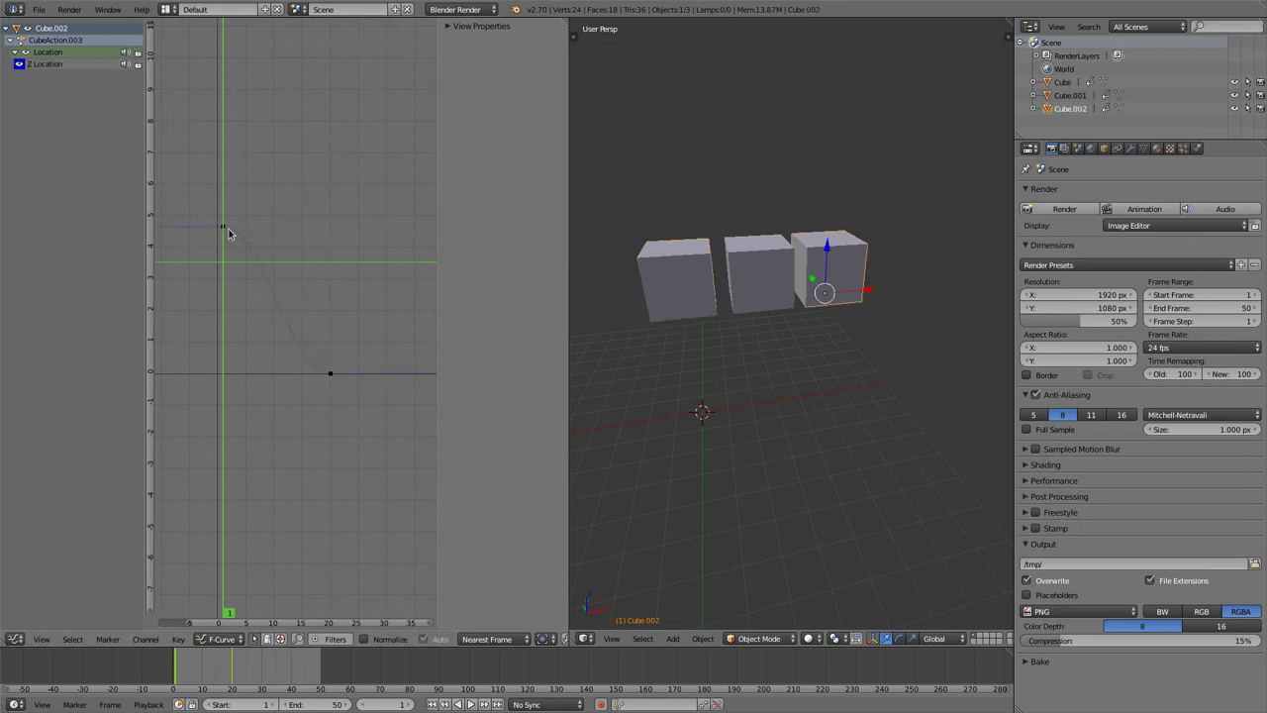
right_click(227, 228)
left_click(535, 160)
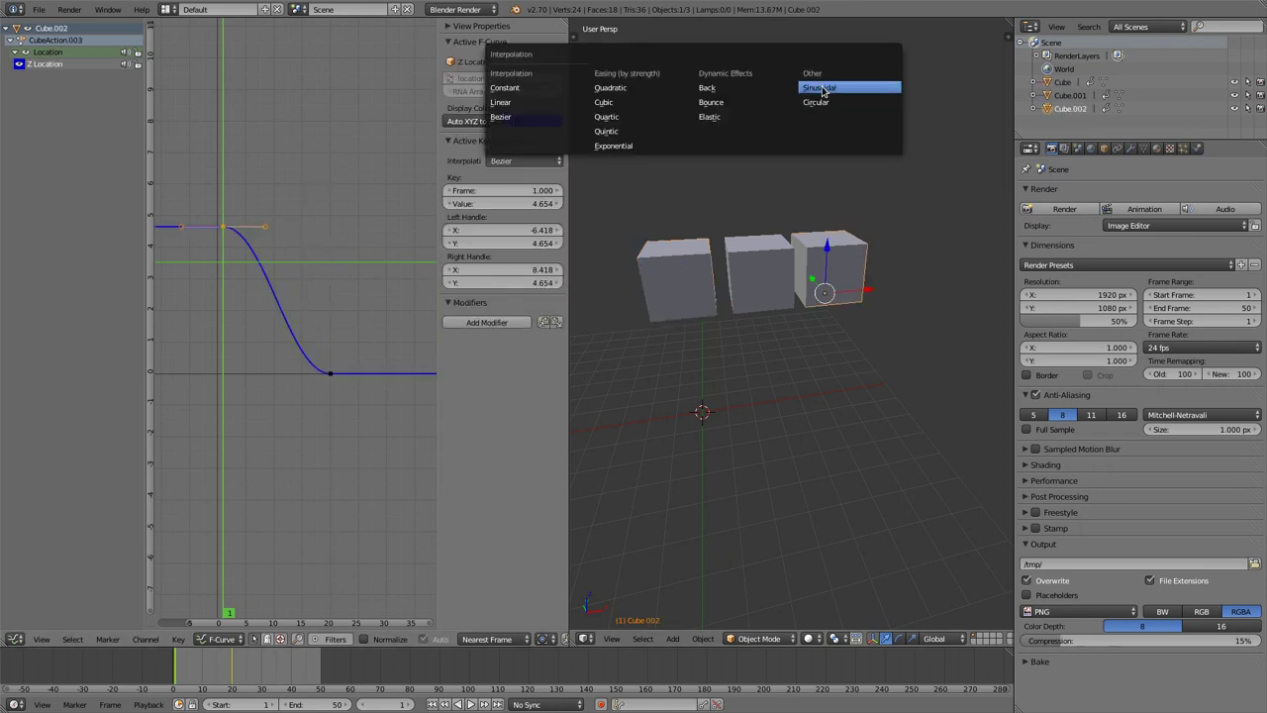
left_click(839, 90)
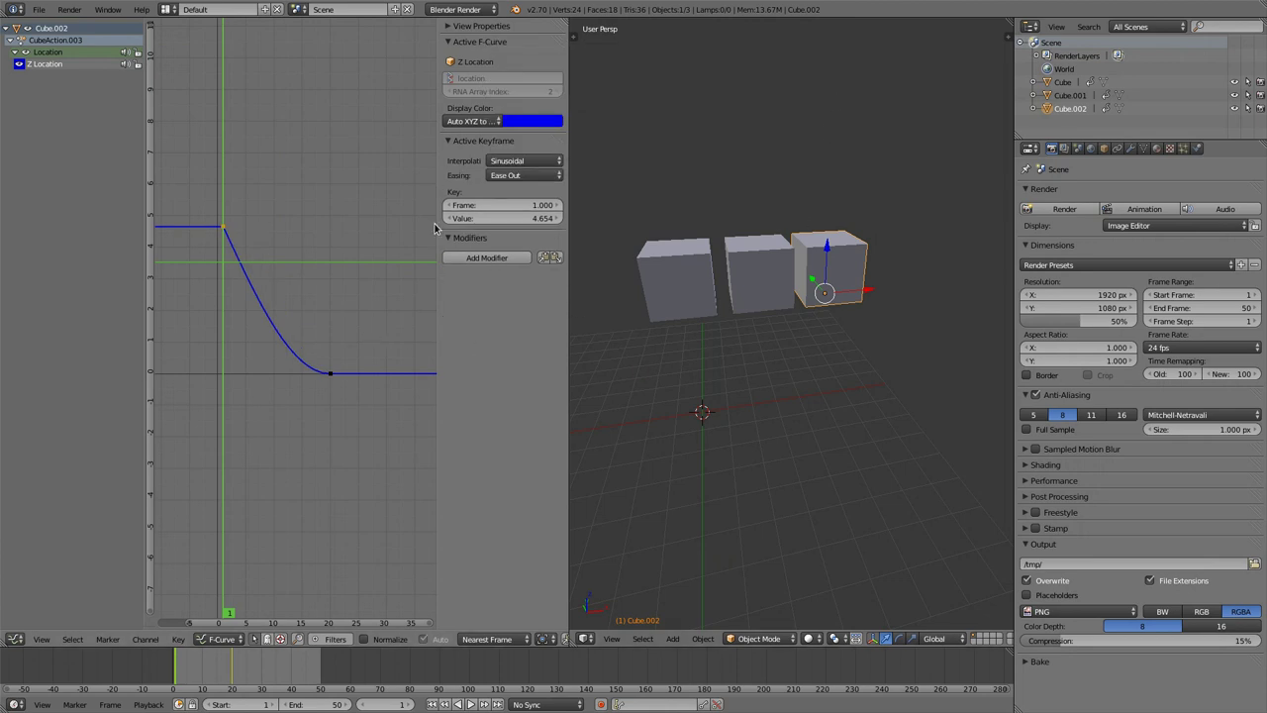
left_click(525, 176)
left_click(523, 132)
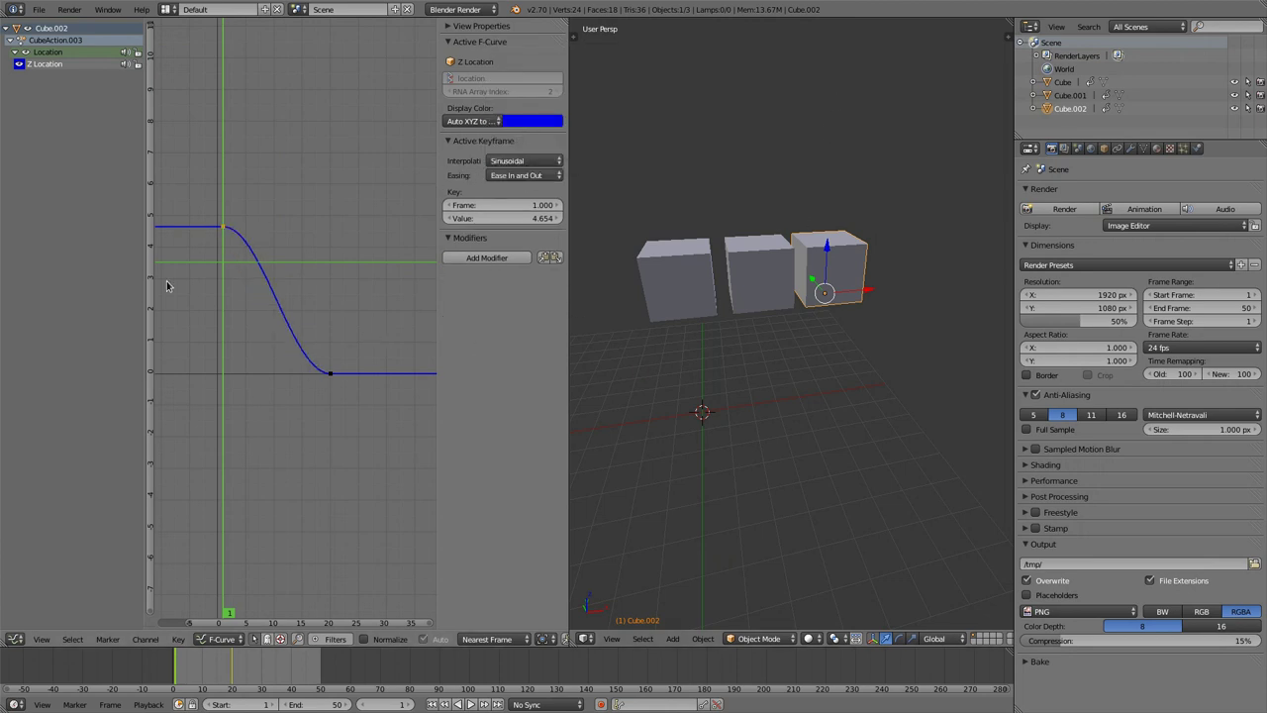
left_click(525, 175)
left_click(525, 163)
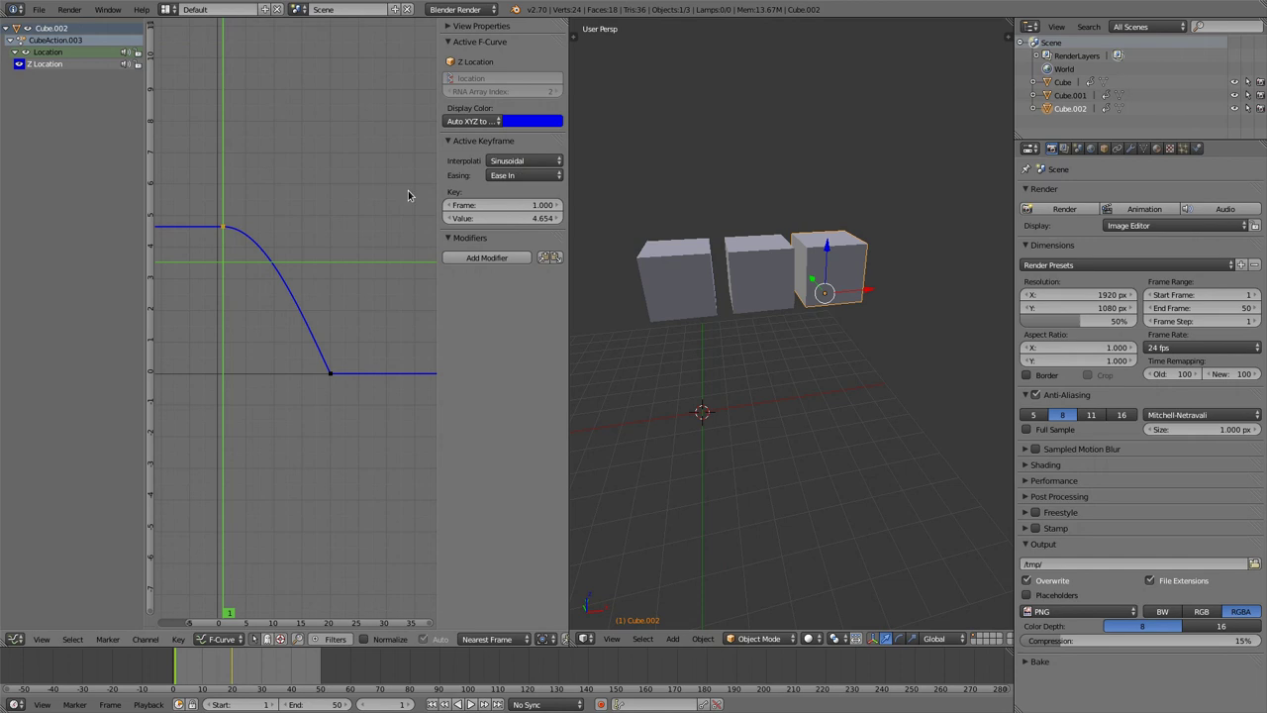
key("alt+a")
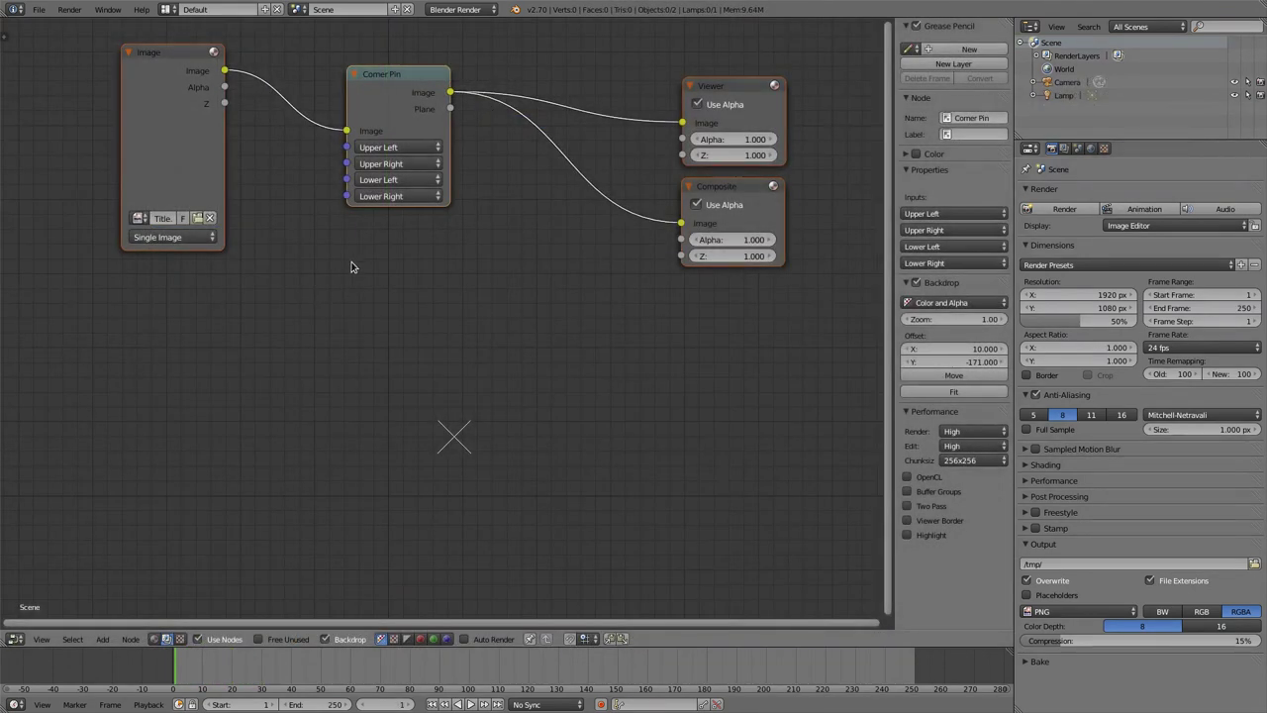
Load Title.png into the Image node and nudge the Corner Pin node up-left
left_click(139, 217)
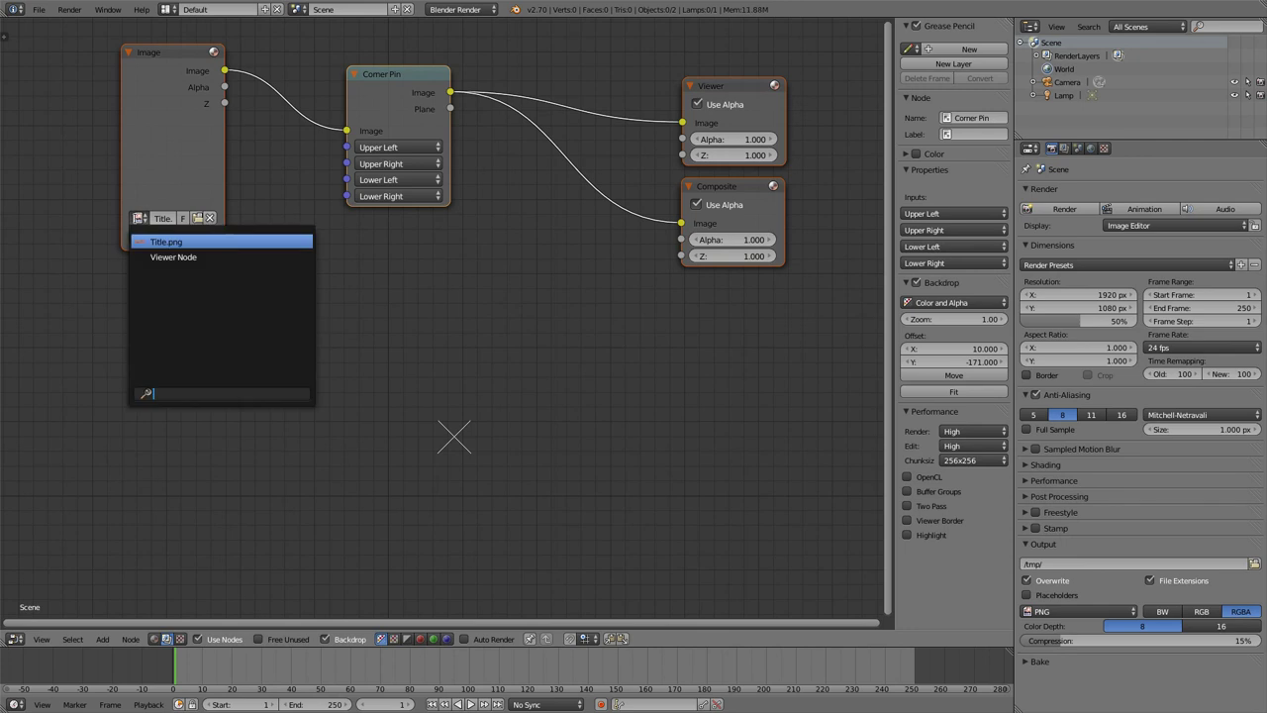
left_click(158, 242)
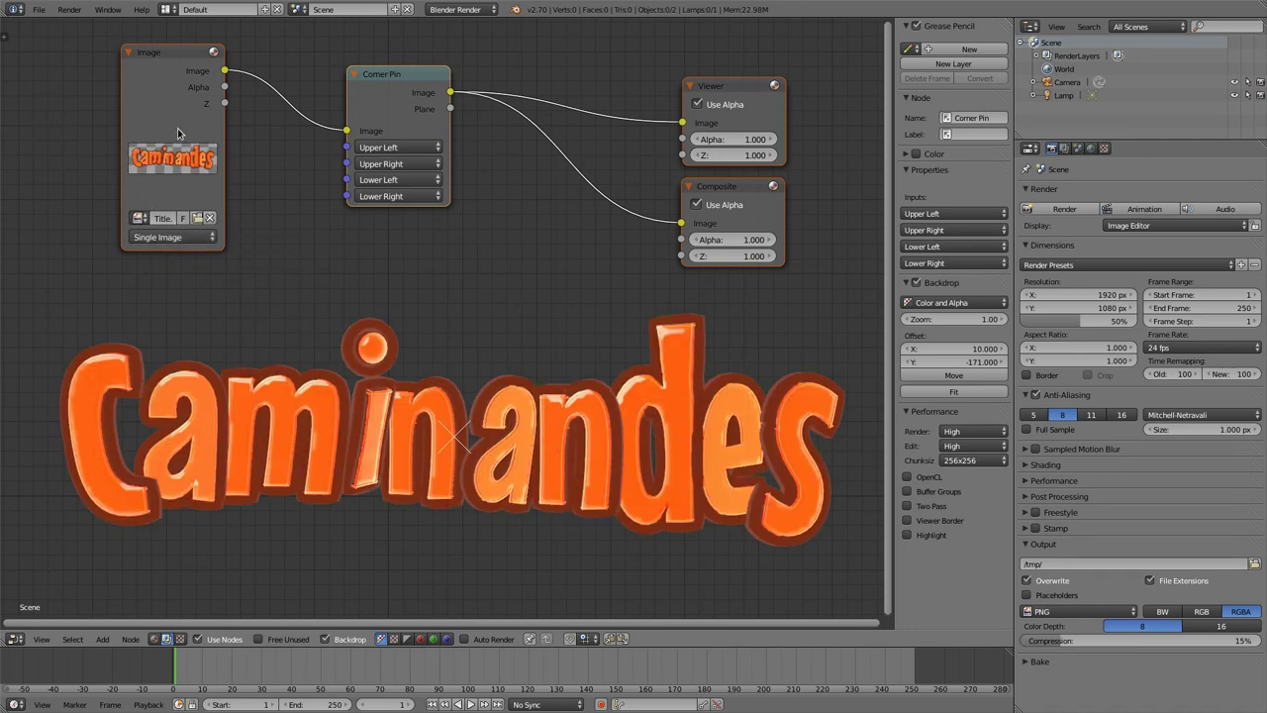
left_click_drag(372, 87, 361, 81)
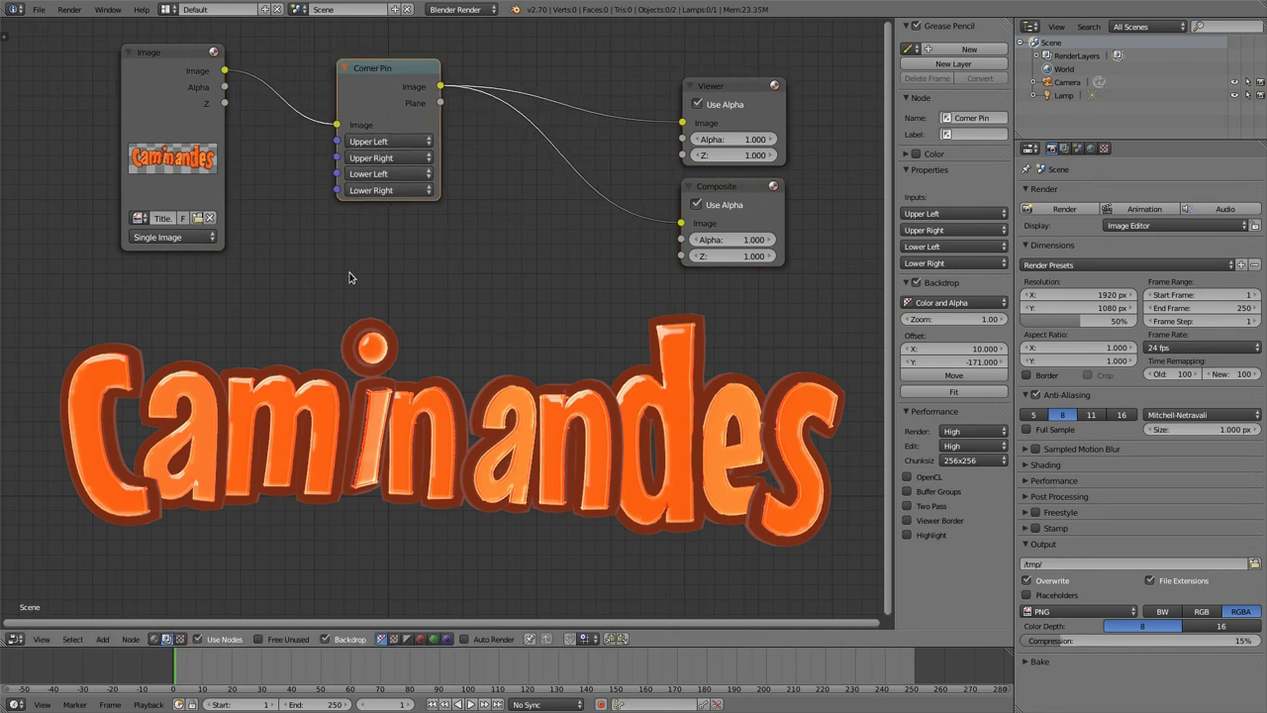
Browse the Add menu, move the Viewer and Composite nodes up-left, and pan the node view
key("shift+a")
mouse_move(340, 408)
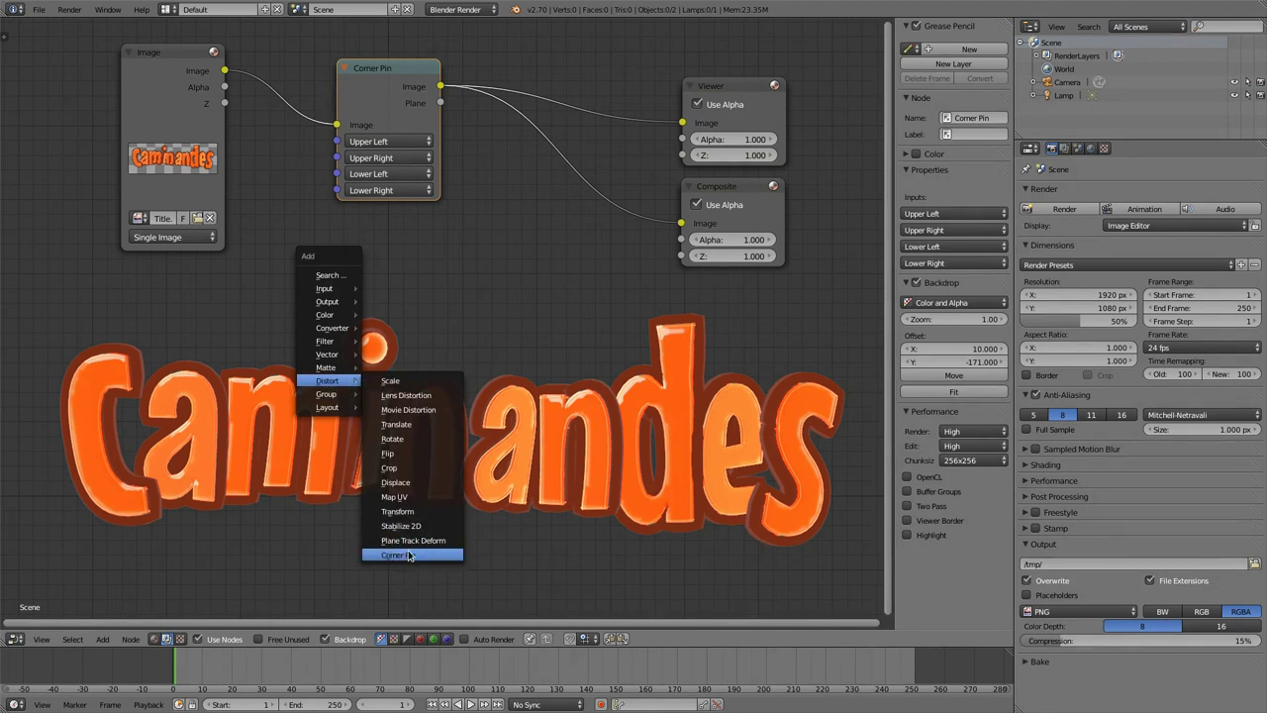
left_click_drag(737, 87, 653, 61)
left_click_drag(724, 192, 651, 161)
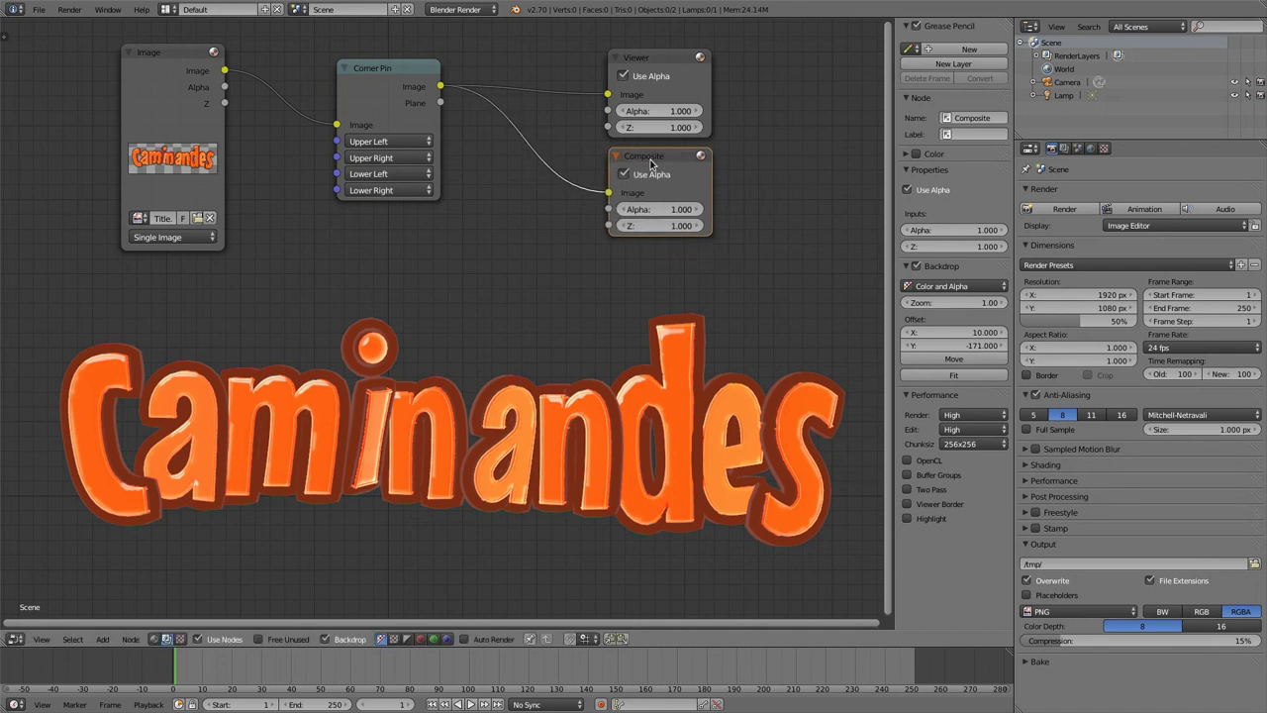
middle_click_drag(461, 192, 491, 225)
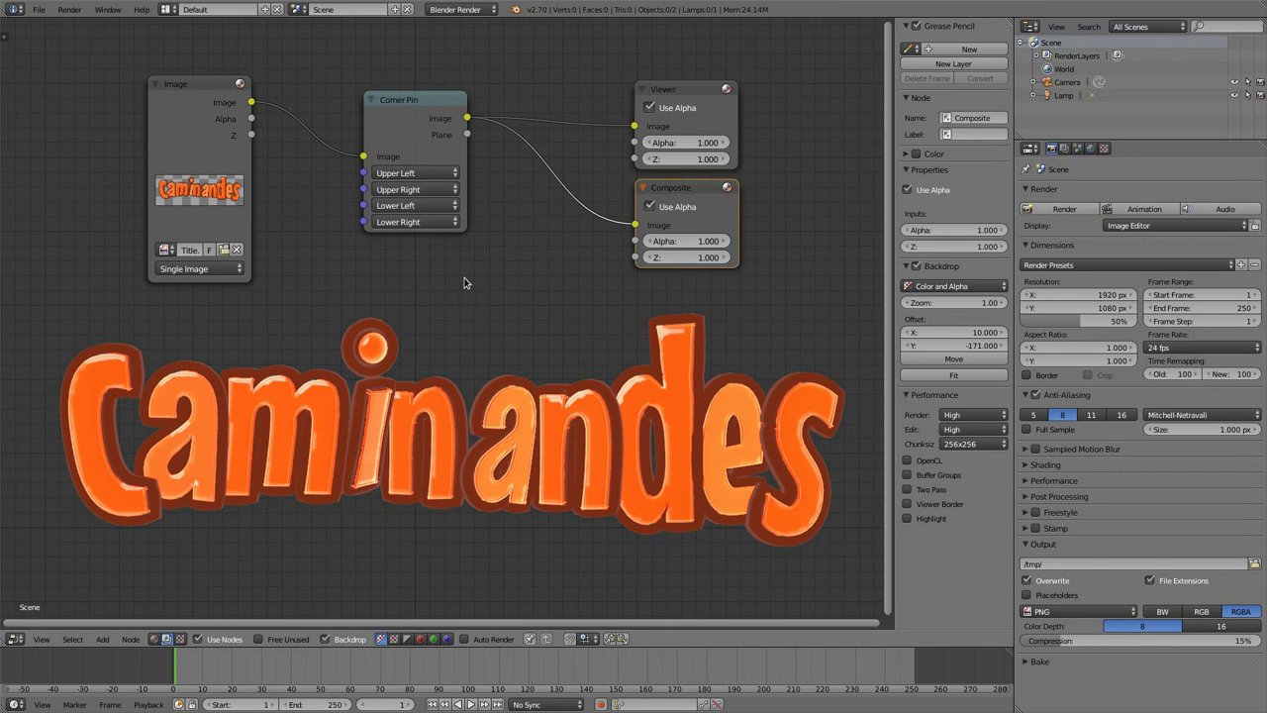
middle_click_drag(464, 283, 444, 254)
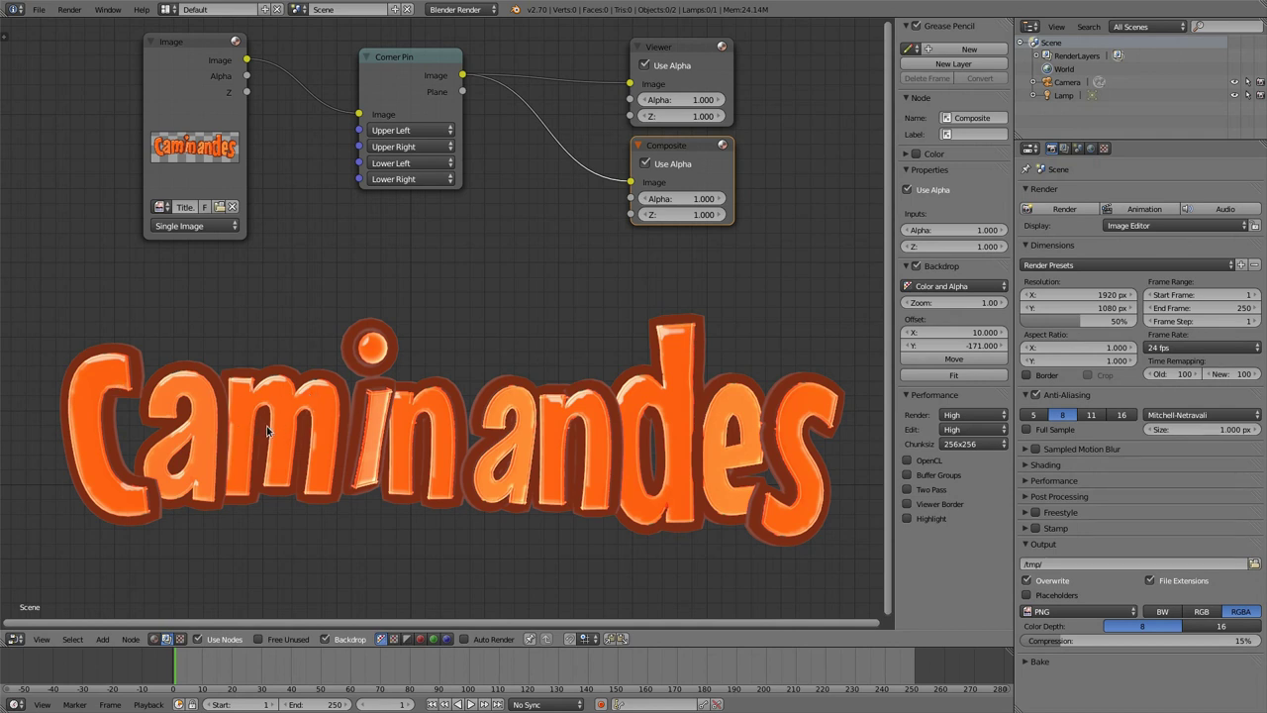
Set the Corner Pin's Upper Left Y to 0.800 and X to 0.400
left_click(442, 133)
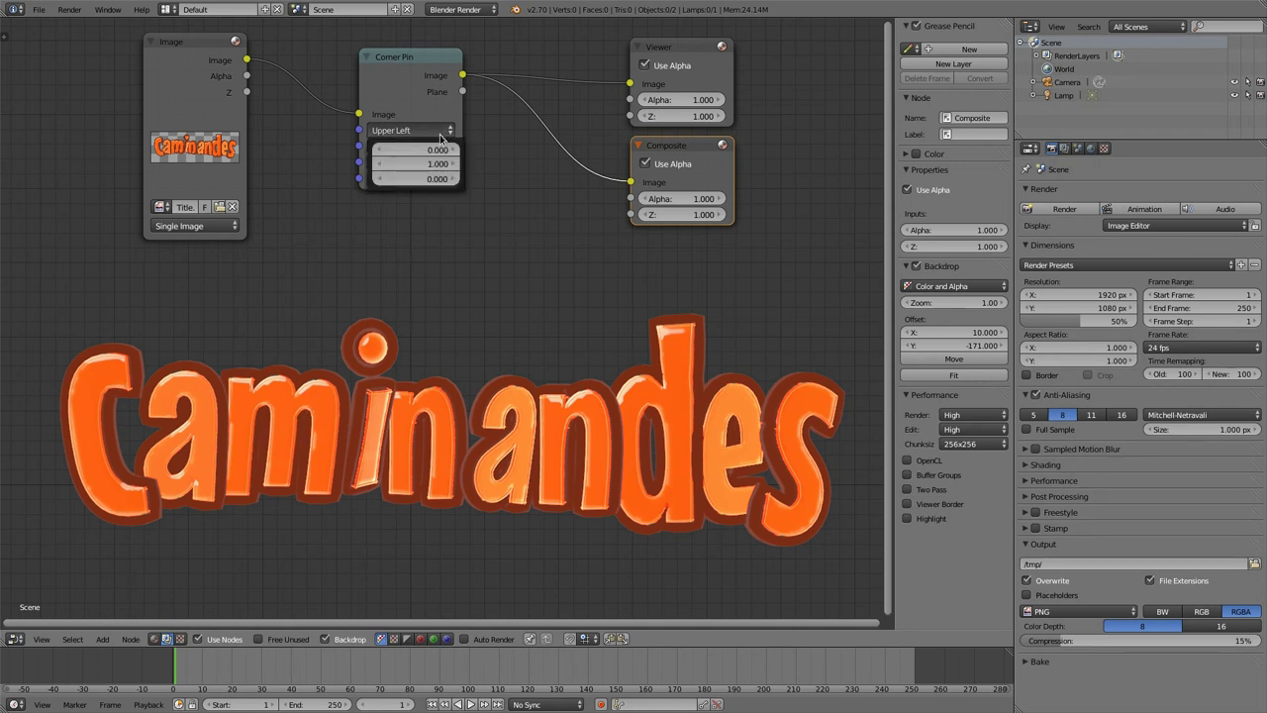
left_click(378, 165)
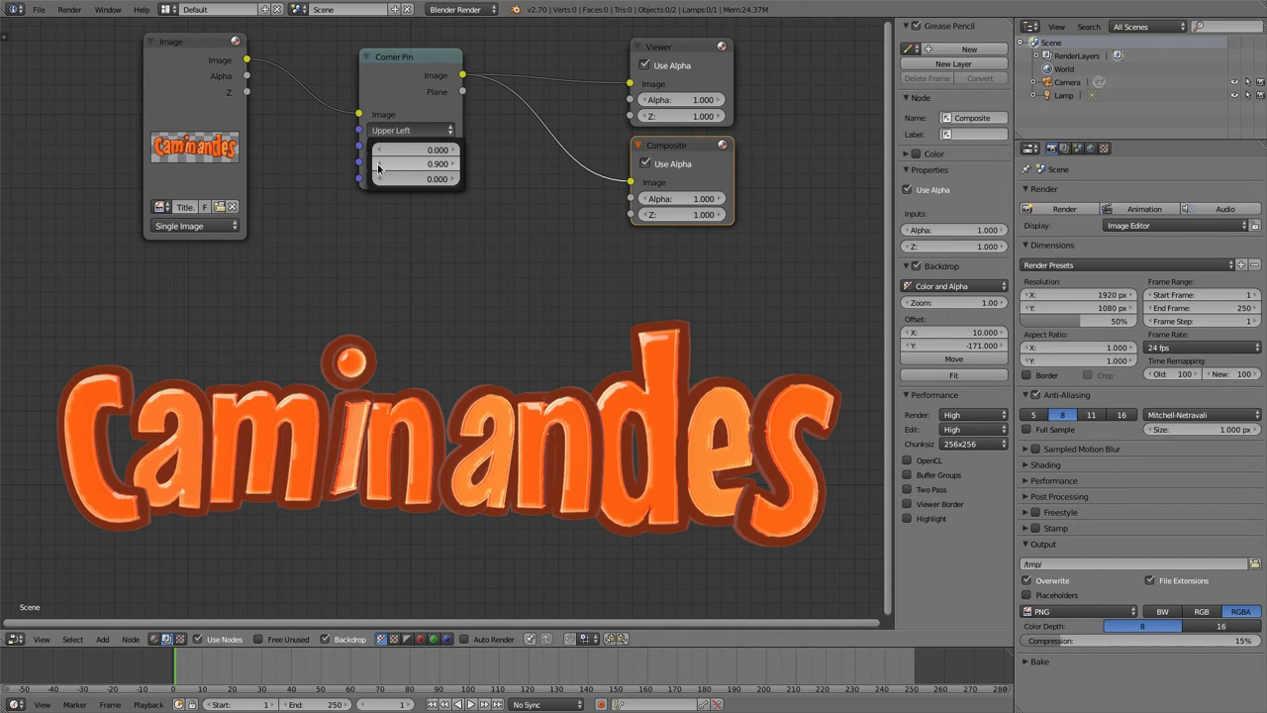
left_click(378, 165)
left_click(452, 150)
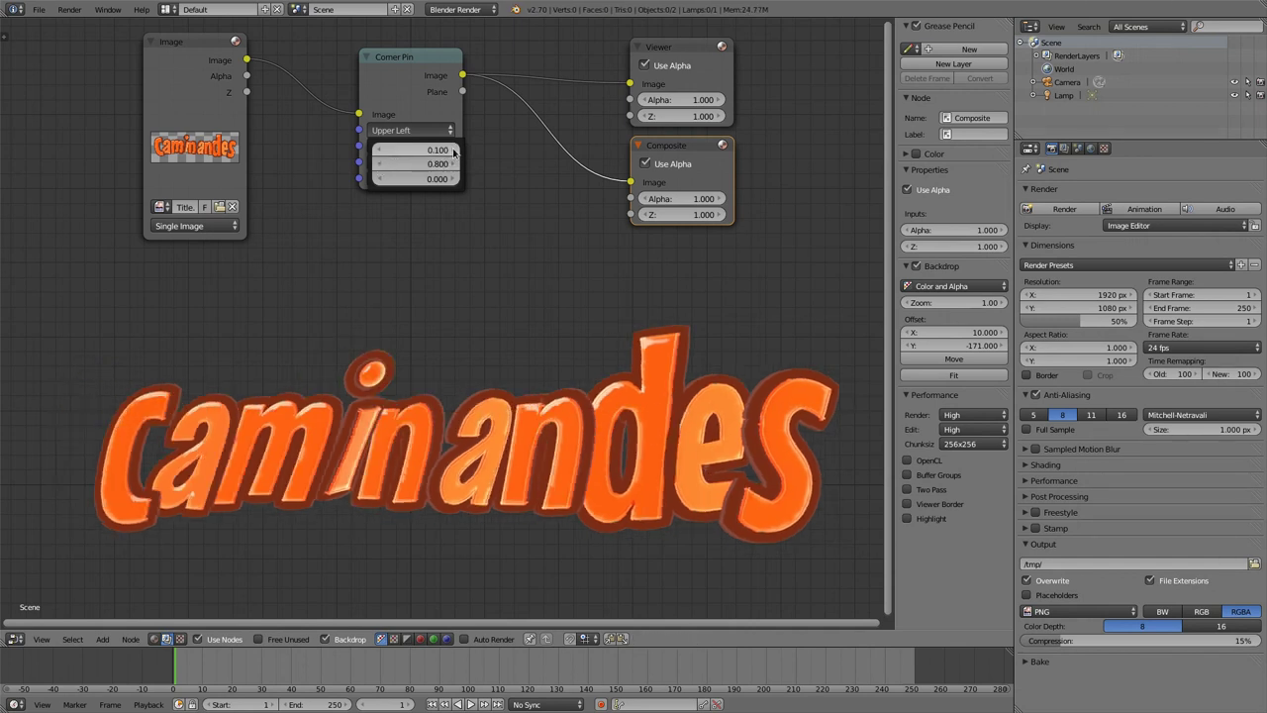
left_click(453, 151)
left_click(453, 150)
left_click(452, 151)
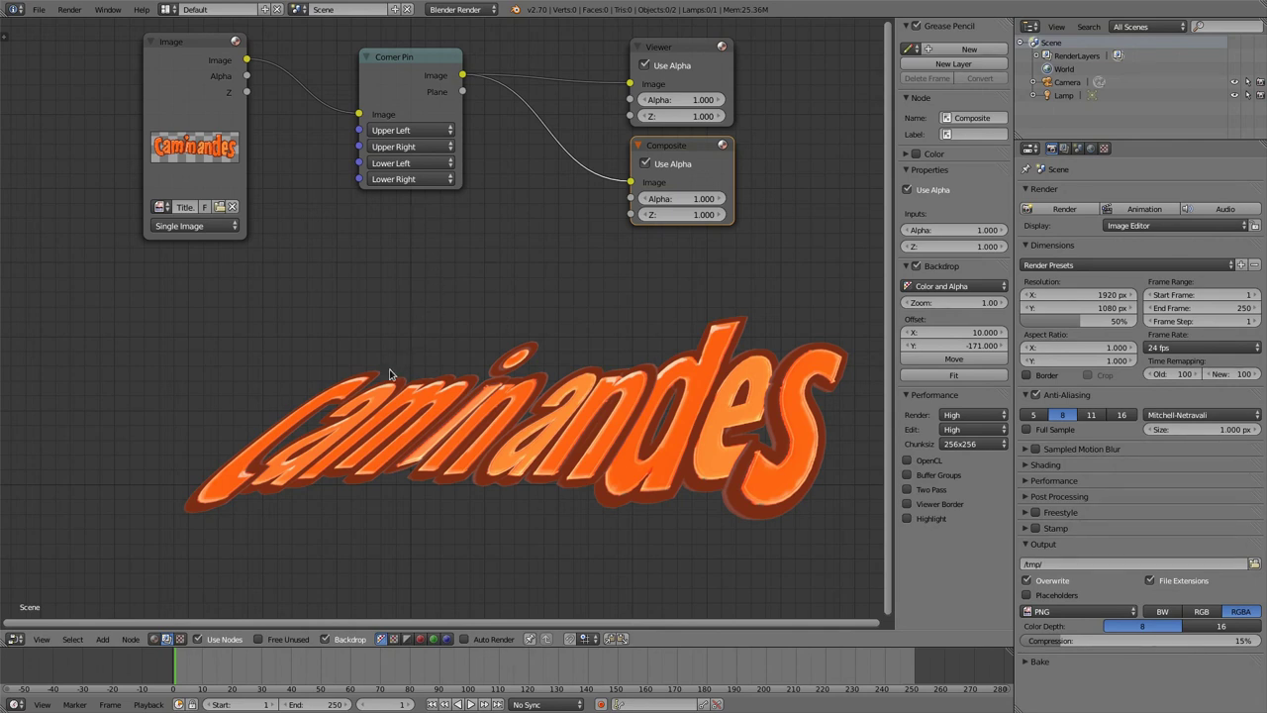
Reopen the Upper Left corner values to review them, then collapse them
left_click(416, 146)
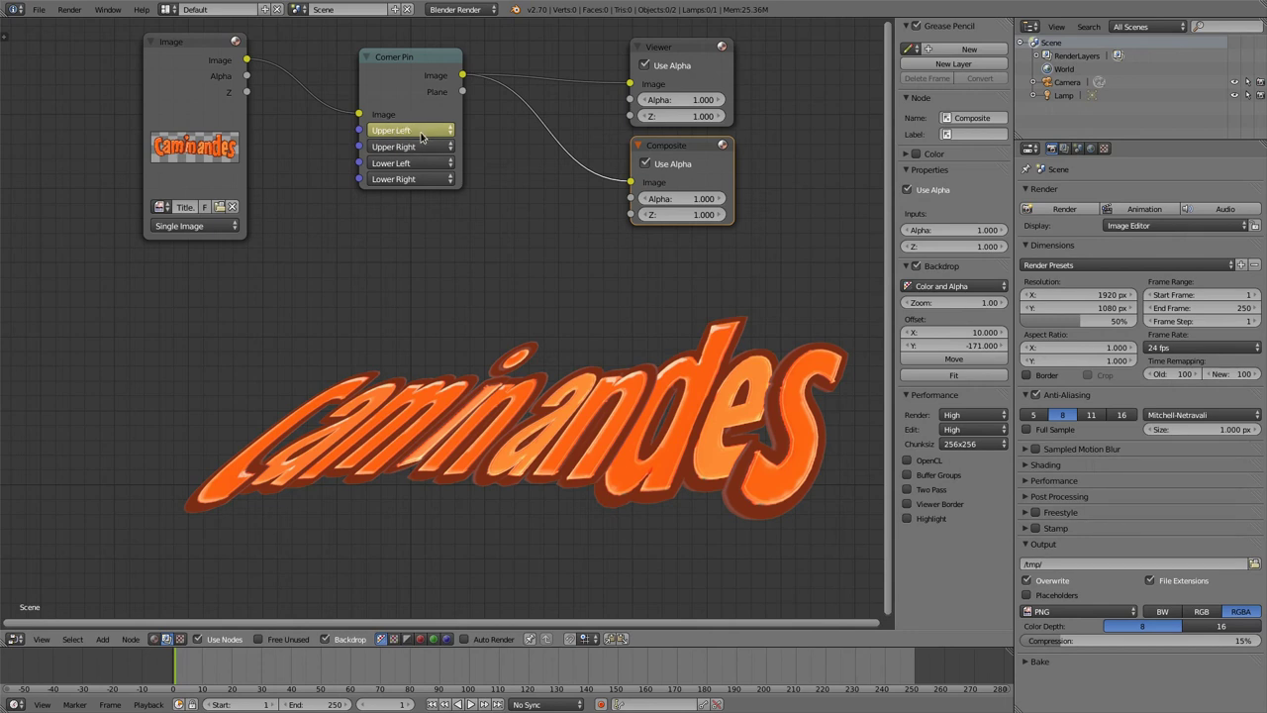
left_click(424, 135)
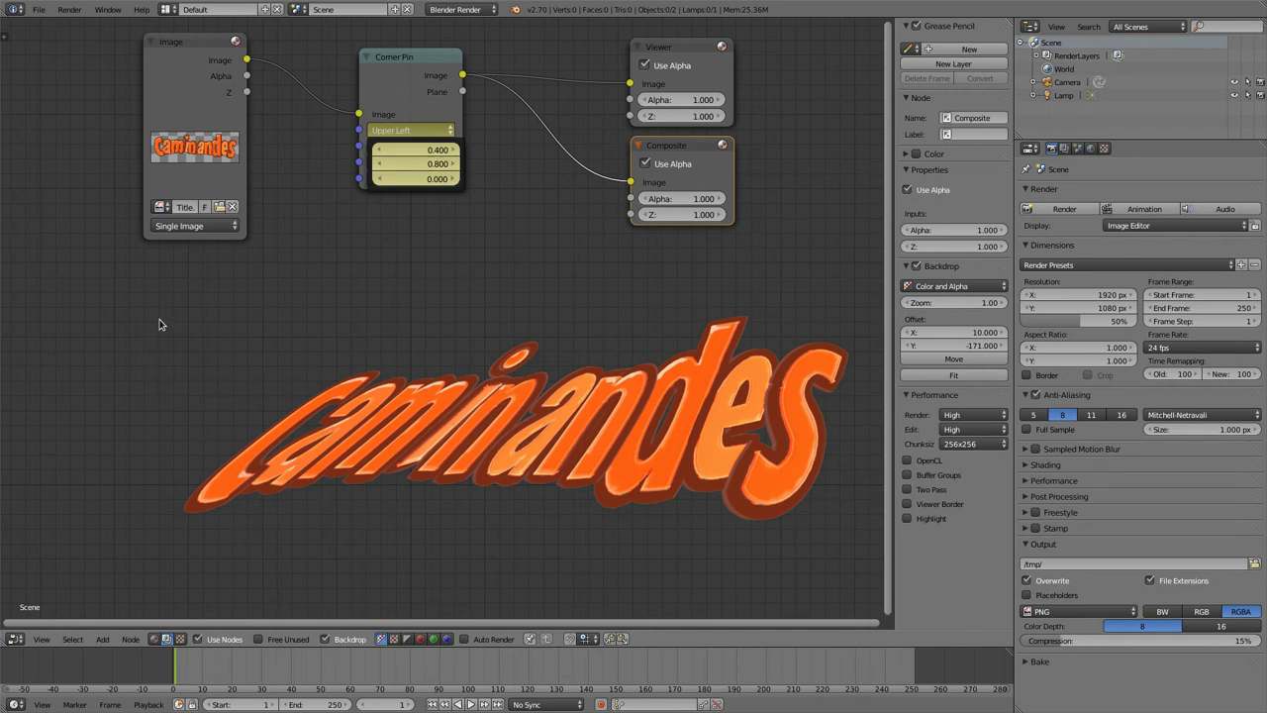
left_click(396, 133)
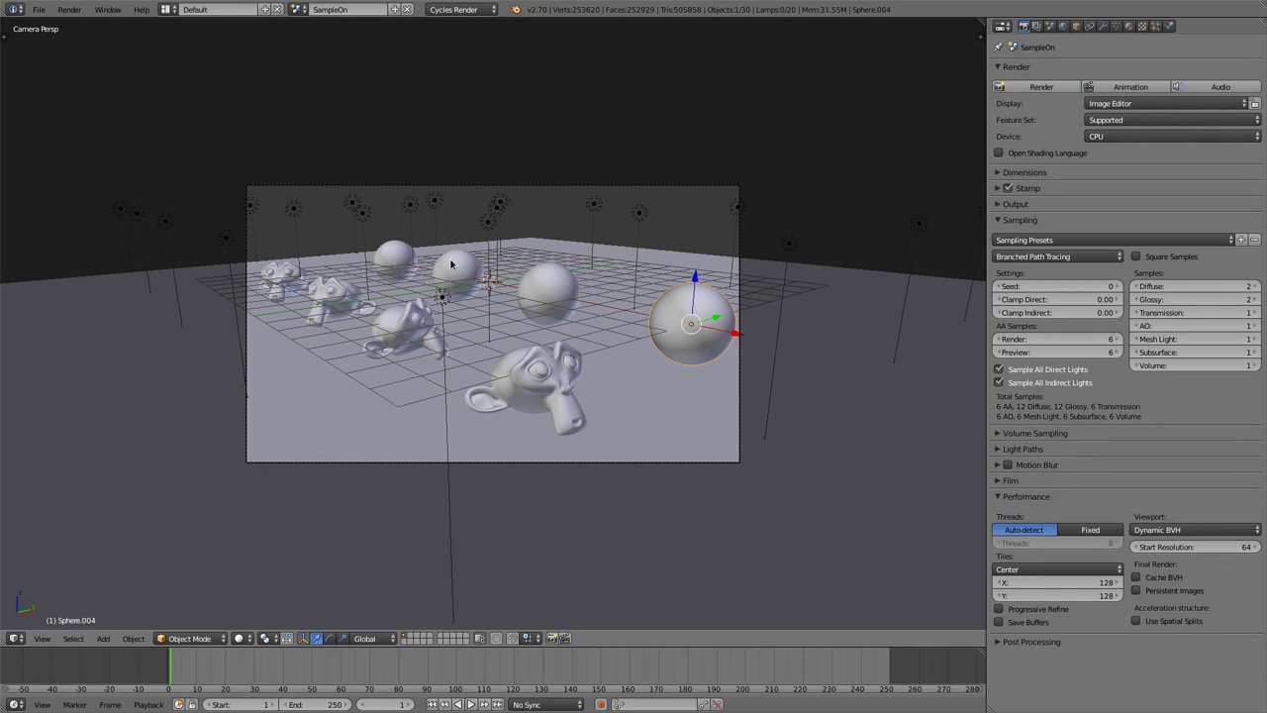
Leave camera view, zoom and orbit above the spheres and monkeys, then return to camera view
middle_click_drag(318, 237, 348, 252)
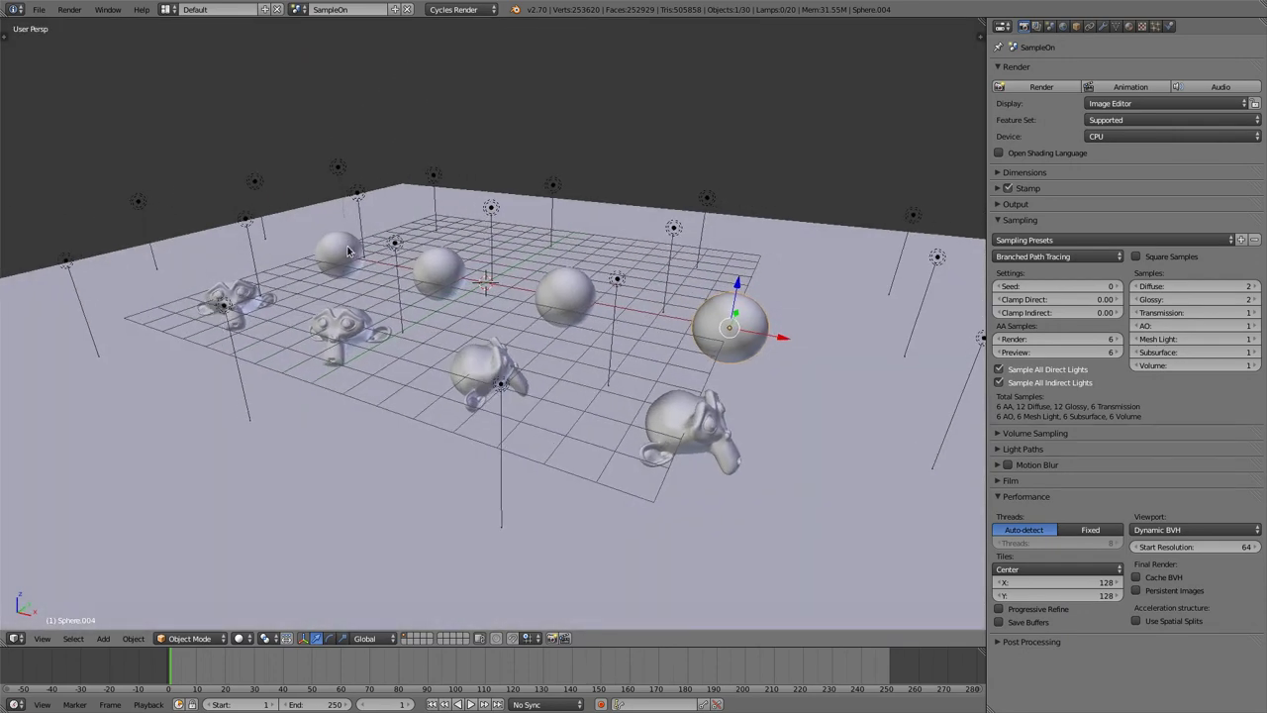
scroll(348, 252, "down", 4)
middle_click_drag(424, 283, 397, 294)
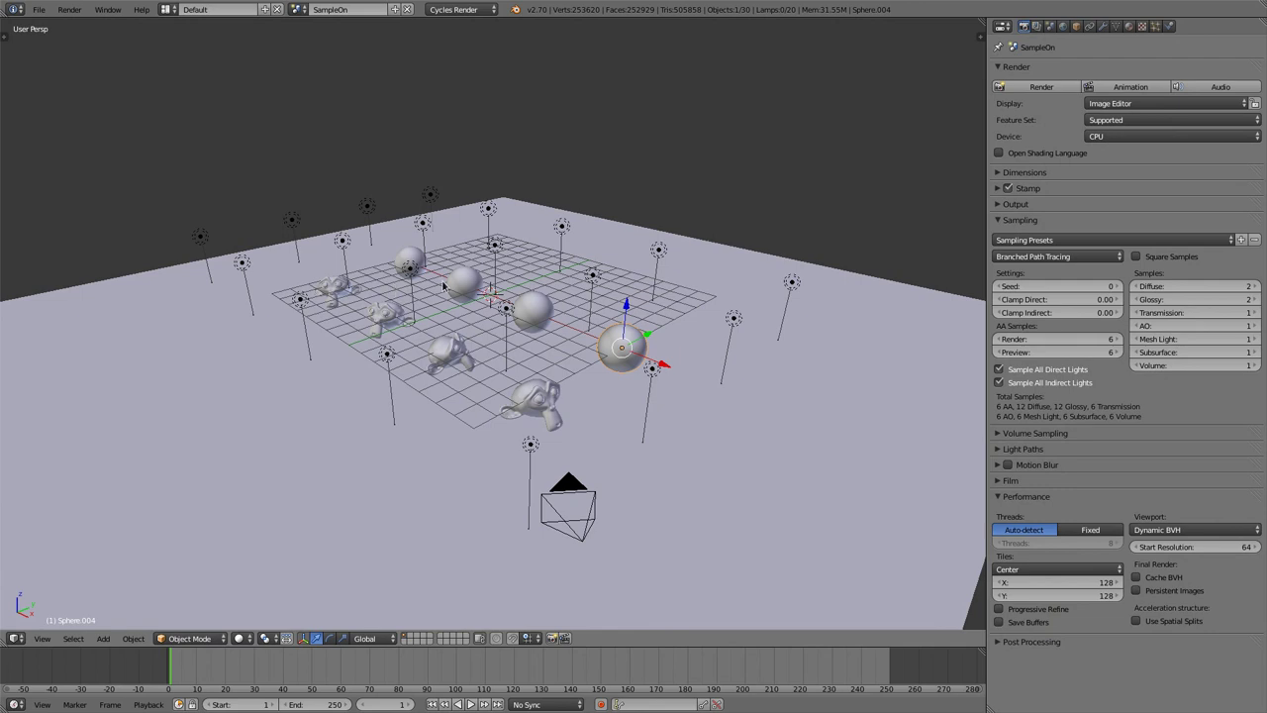
key("KP_0")
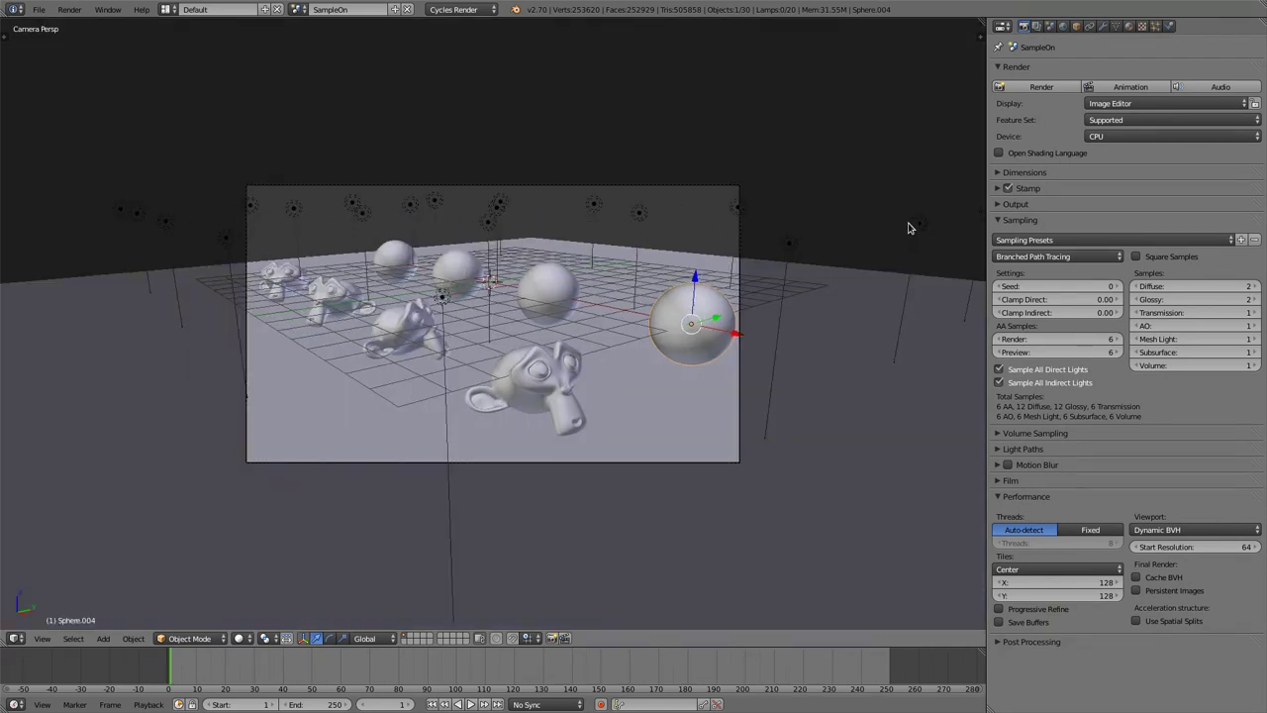
Zoom and orbit around the scene again to a higher, turned view of the floor
scroll(917, 227, "down", 4)
scroll(643, 228, "up", 4)
middle_click_drag(389, 197, 266, 304)
scroll(442, 363, "down", 3)
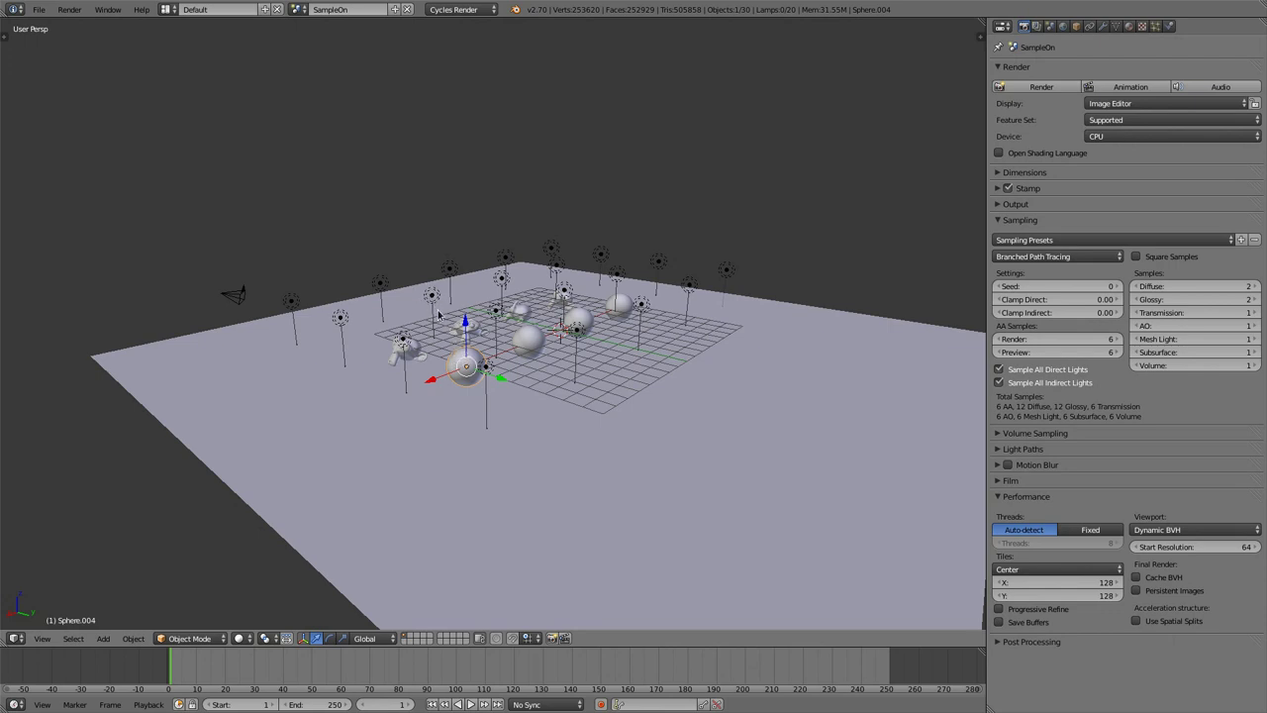
middle_click_drag(456, 366, 479, 373)
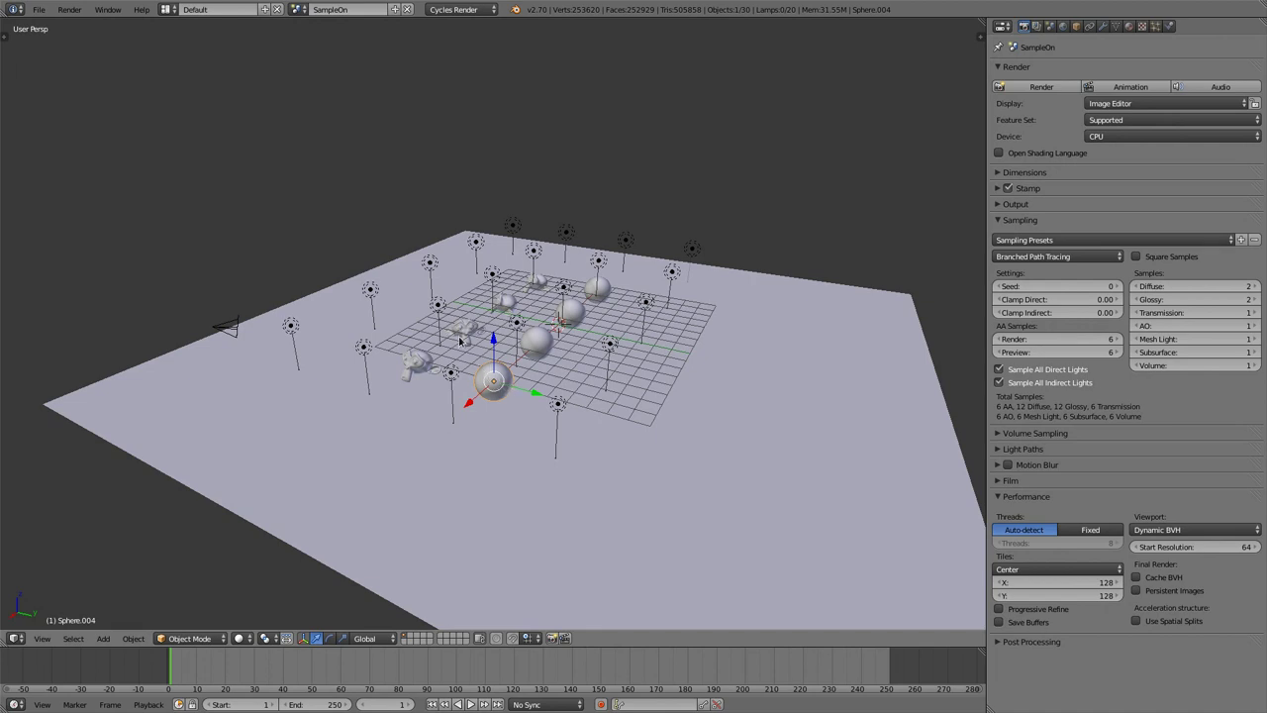
Select Camera.001, orbit around the scene, and return to its camera view with Numpad 0
right_click(224, 328)
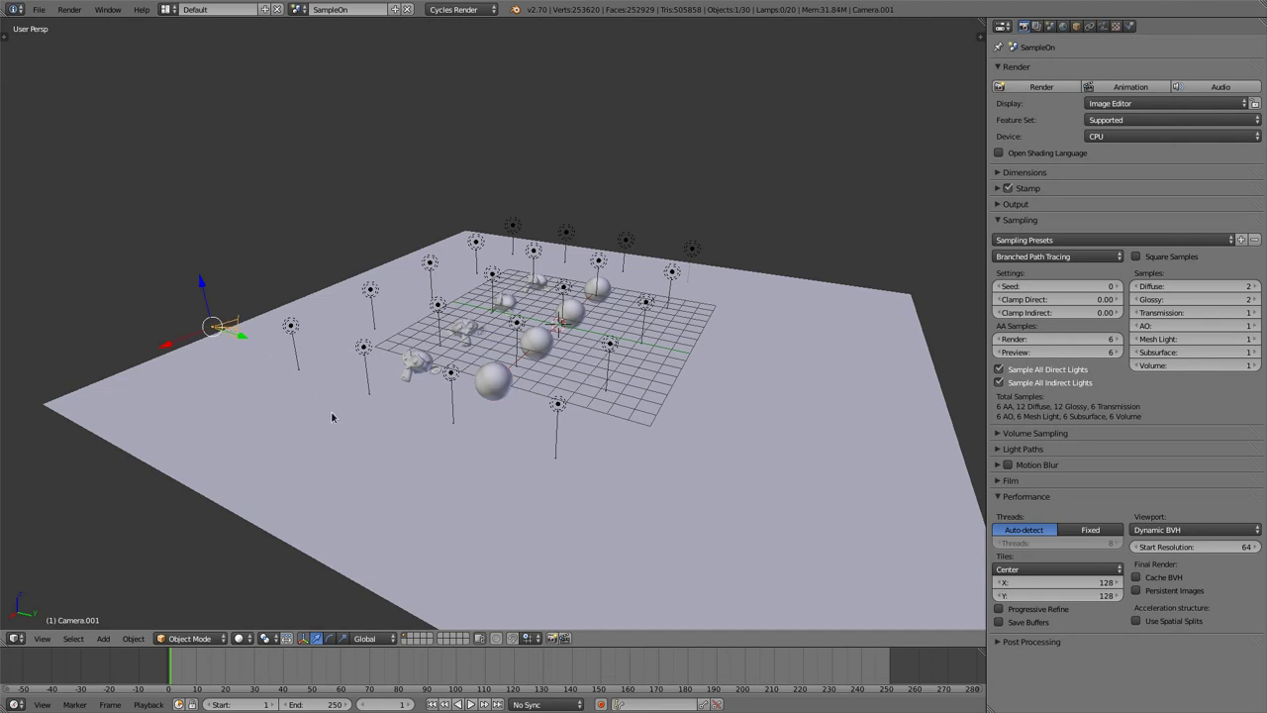
middle_click_drag(331, 415, 333, 402)
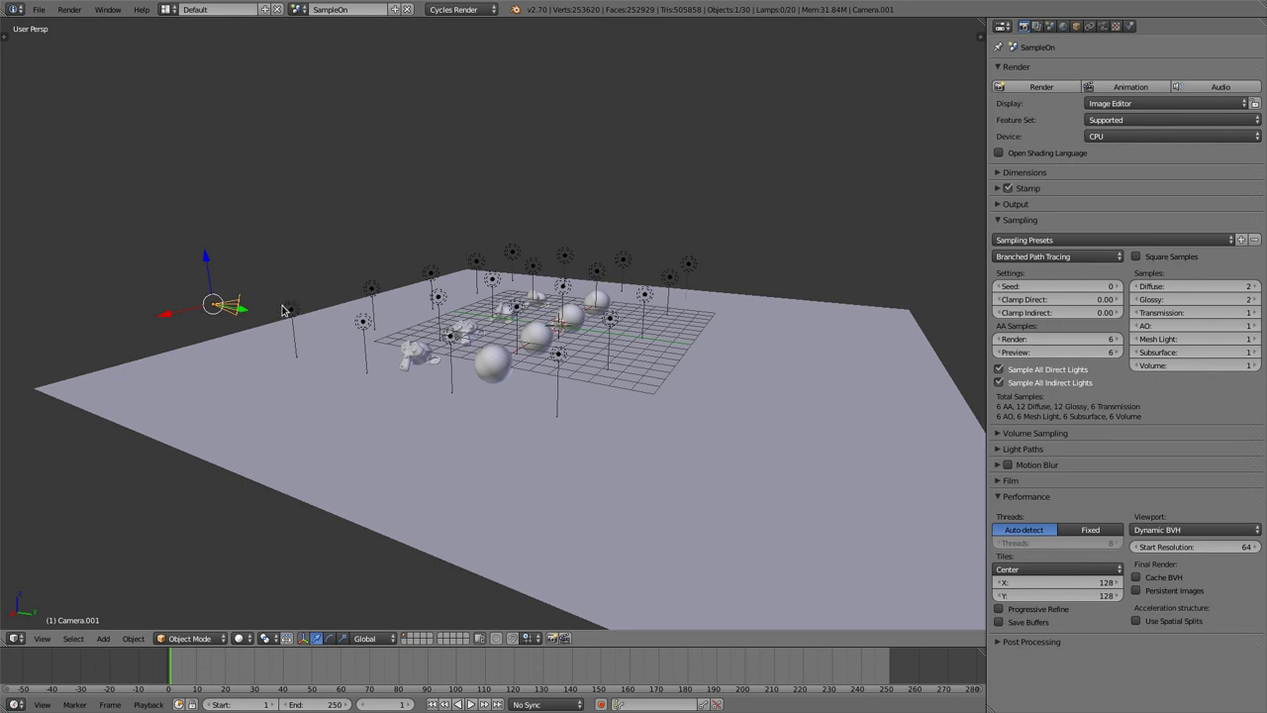
middle_click_drag(282, 310, 283, 302)
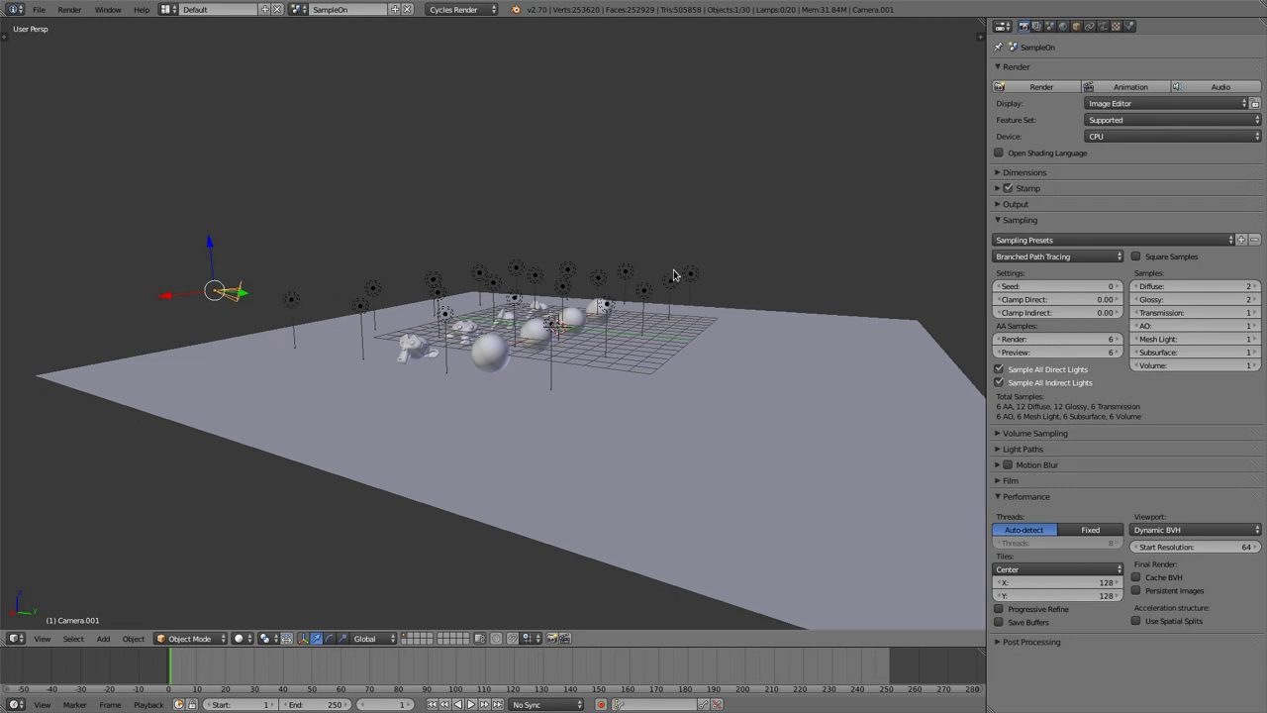
middle_click_drag(441, 335, 463, 366)
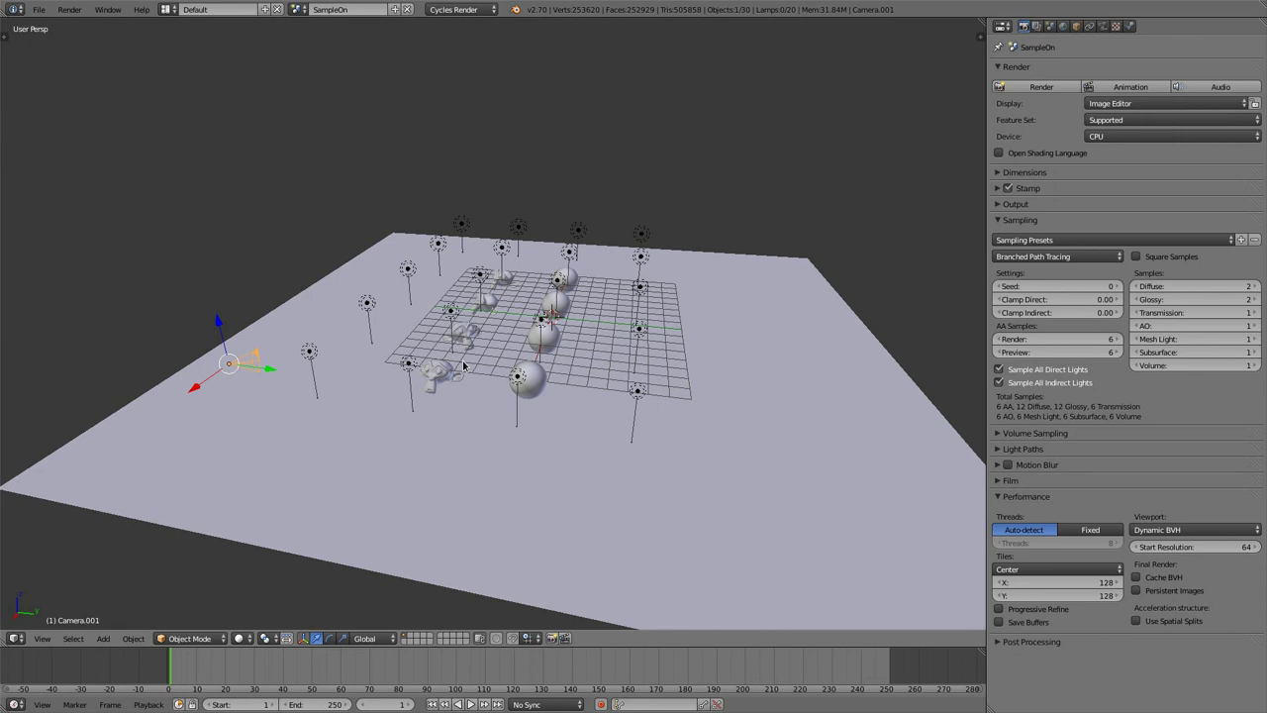
key("KP_0")
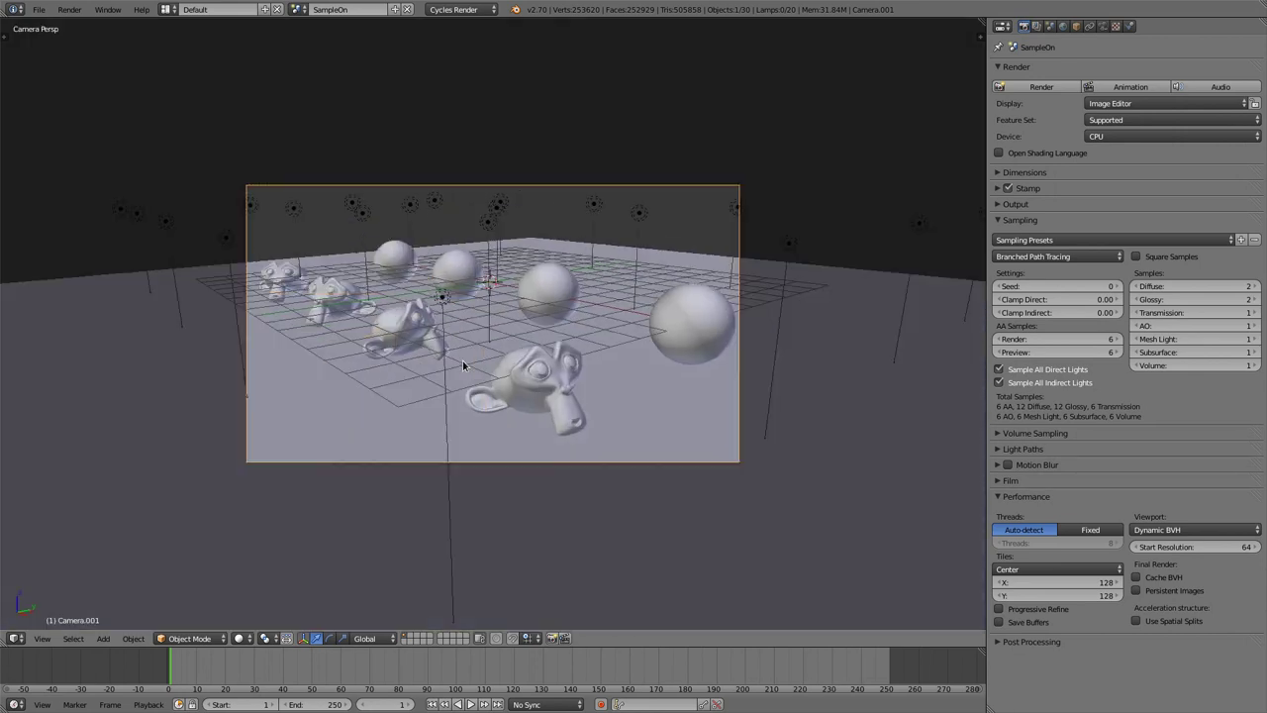
Switch to the Off scene, then back to the SampleOn scene from the scene list
left_click(299, 10)
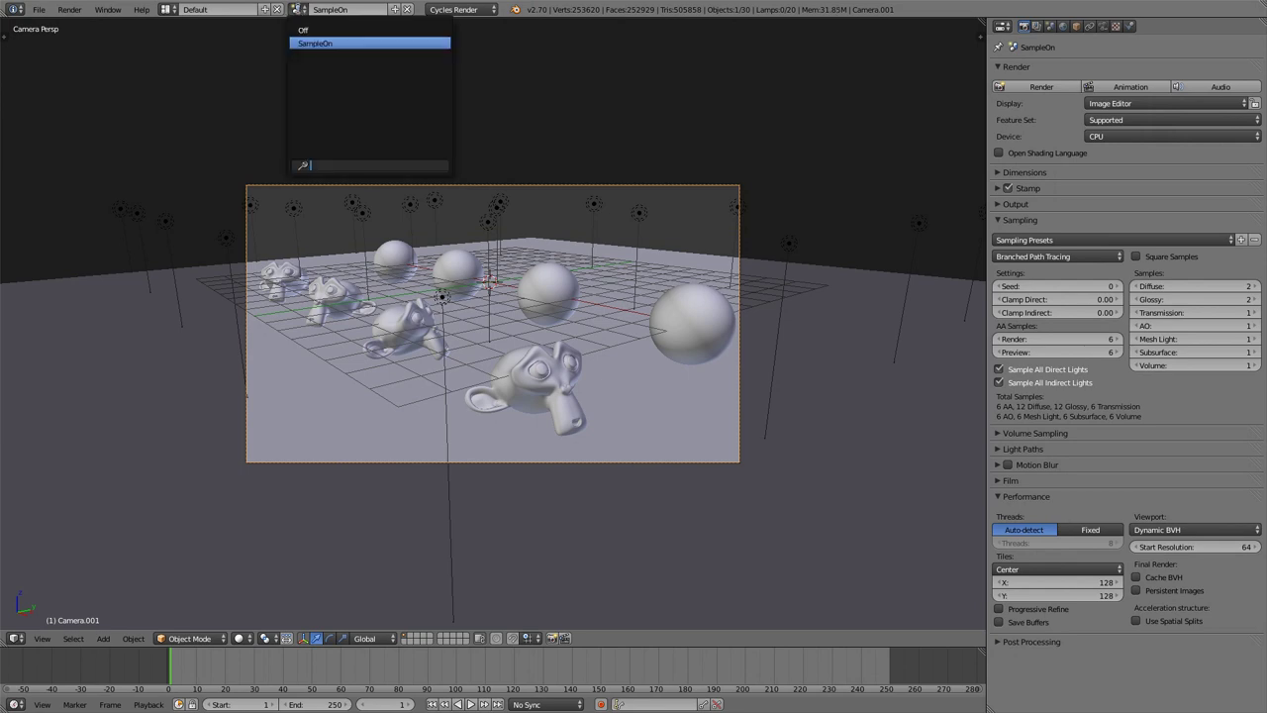
left_click(303, 30)
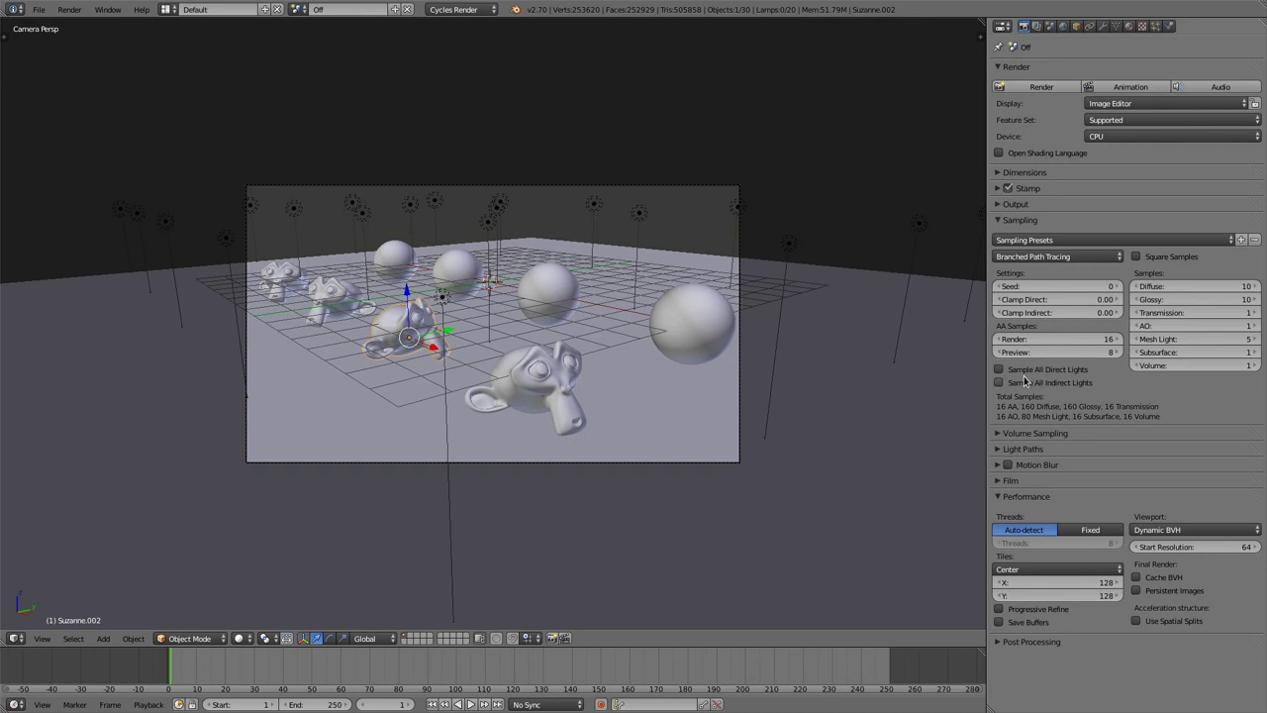
left_click(299, 10)
left_click(315, 44)
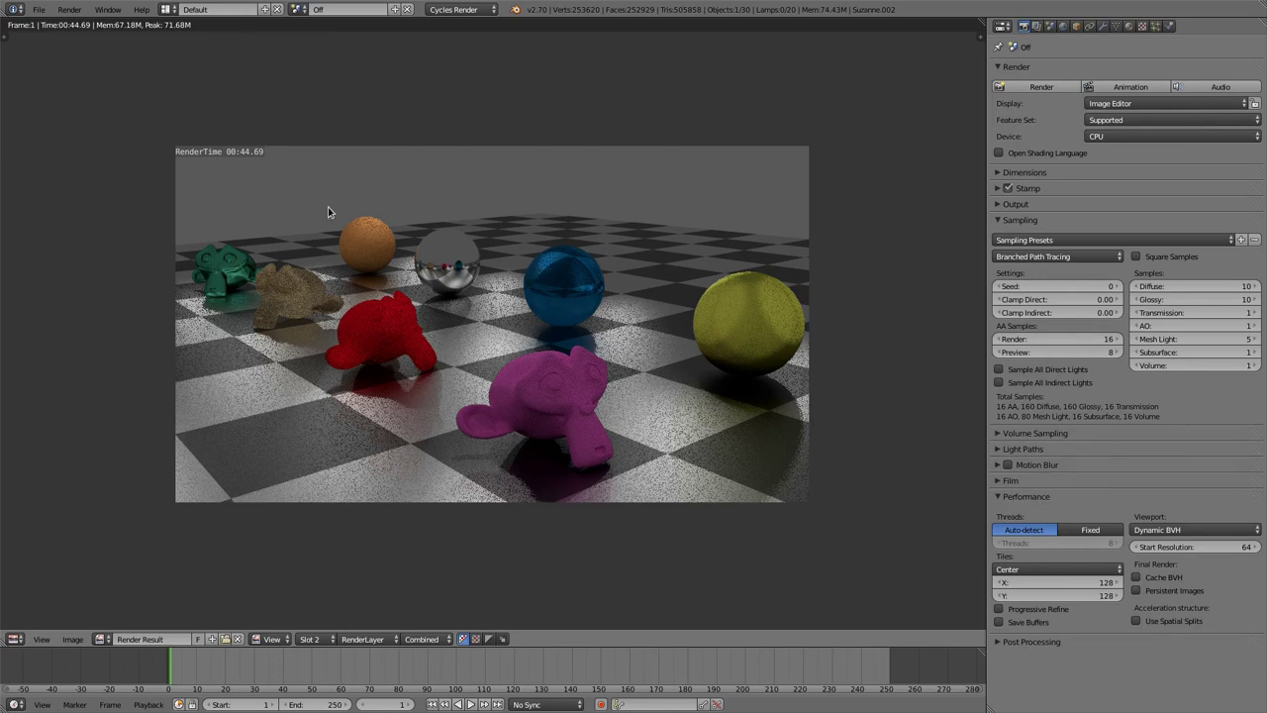
Flip between the SampleOn and Off scene renders, finishing on SampleOn's 27.59 s render
left_click(302, 9)
left_click(301, 11)
left_click(319, 44)
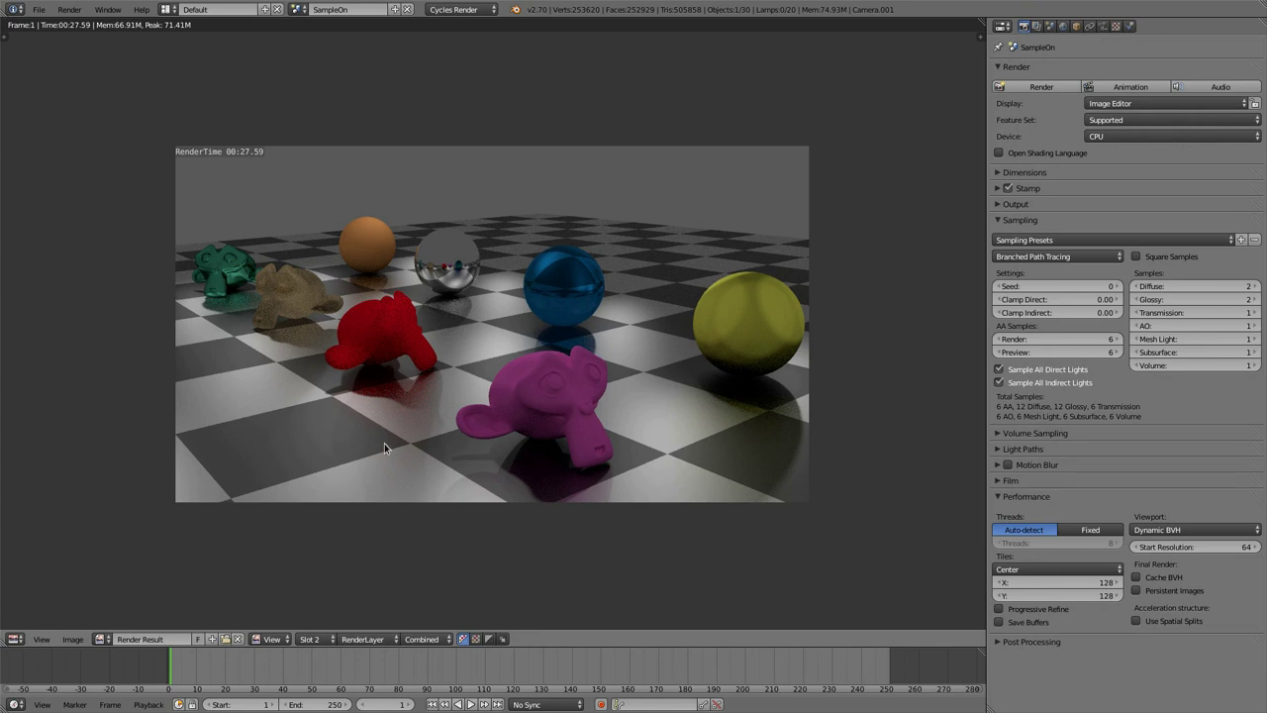
left_click(294, 11)
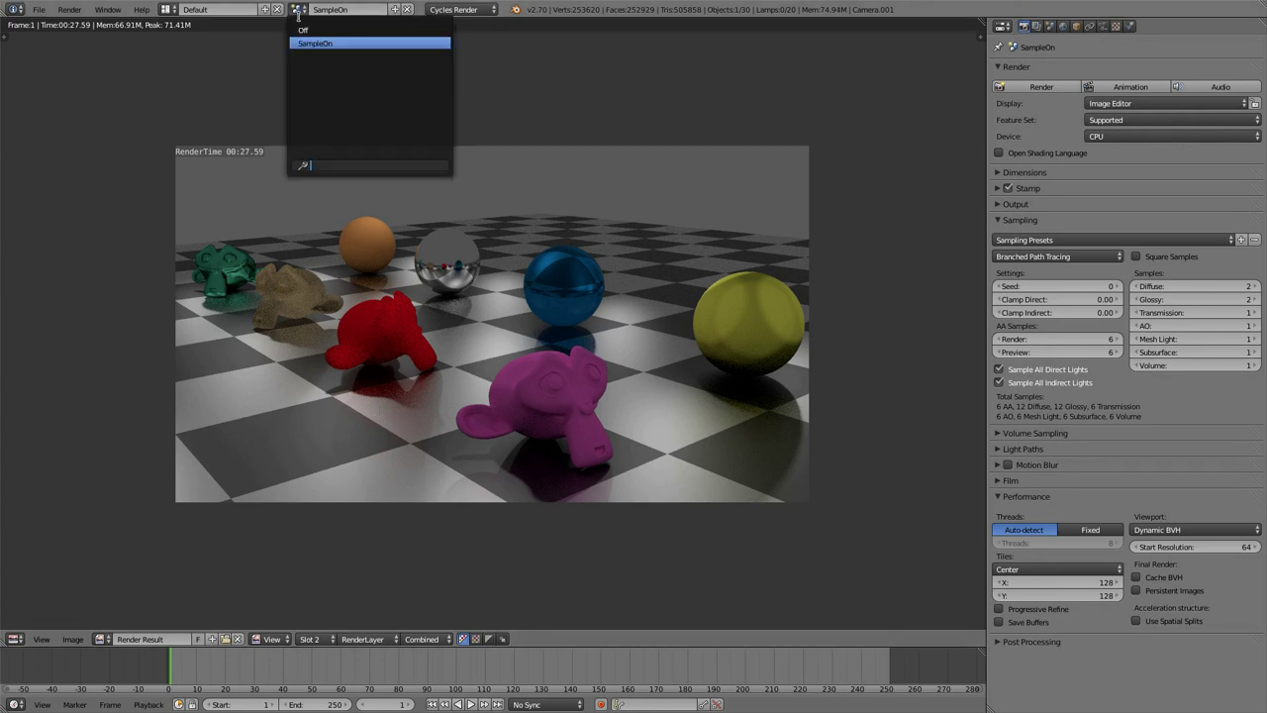
left_click(303, 31)
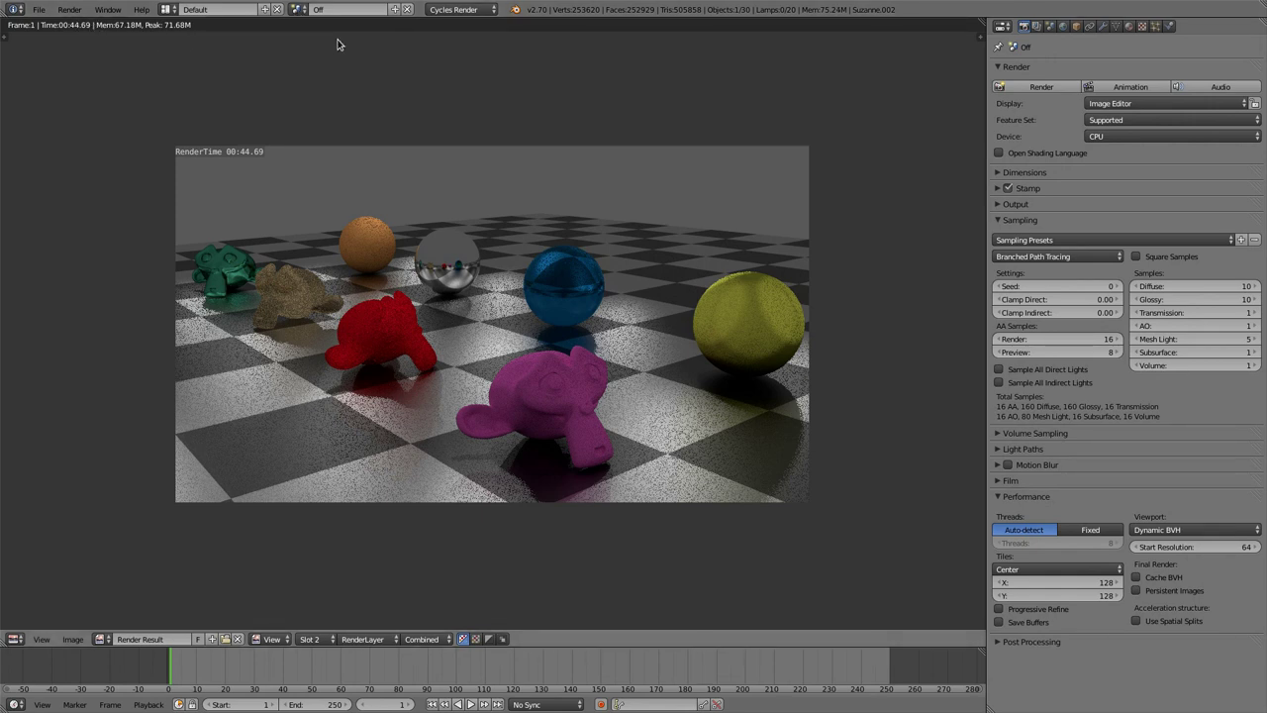
left_click(295, 10)
left_click(315, 45)
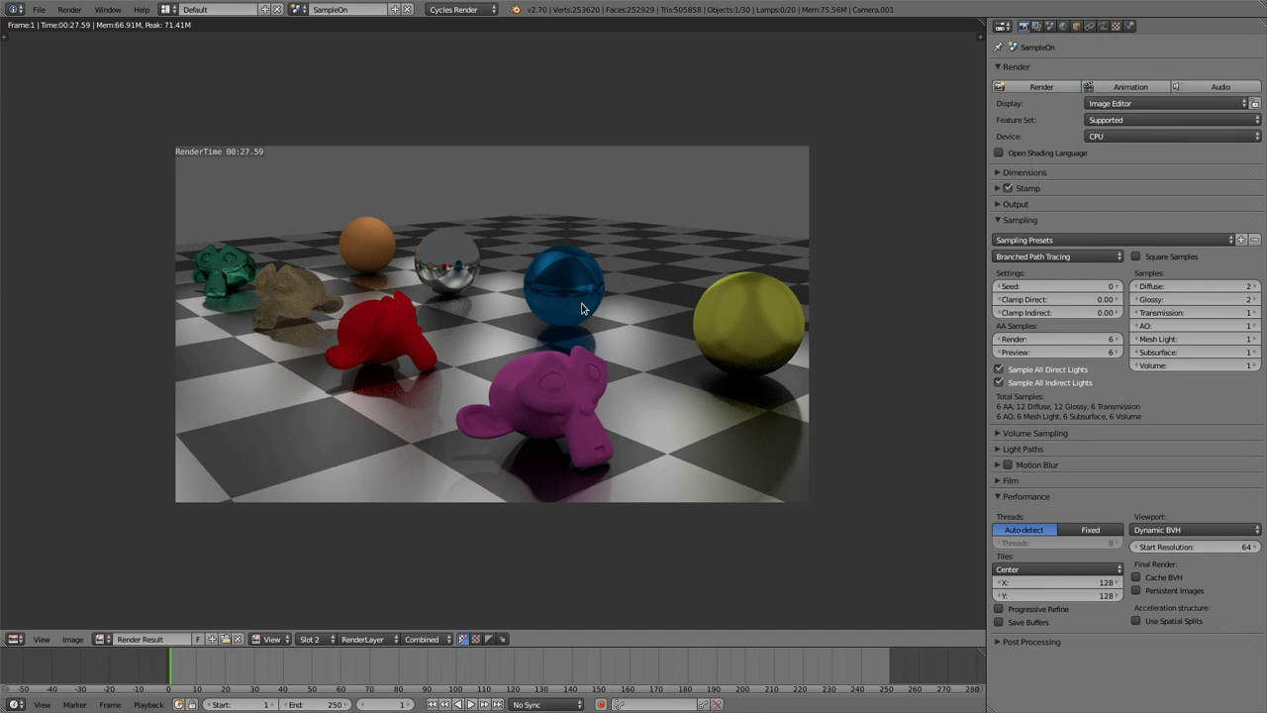
Open the recent file TextureInterpolation.blend
key("ctrl+shift+o")
key("Down")
key("Down")
key("Down")
key("Down")
key("Down")
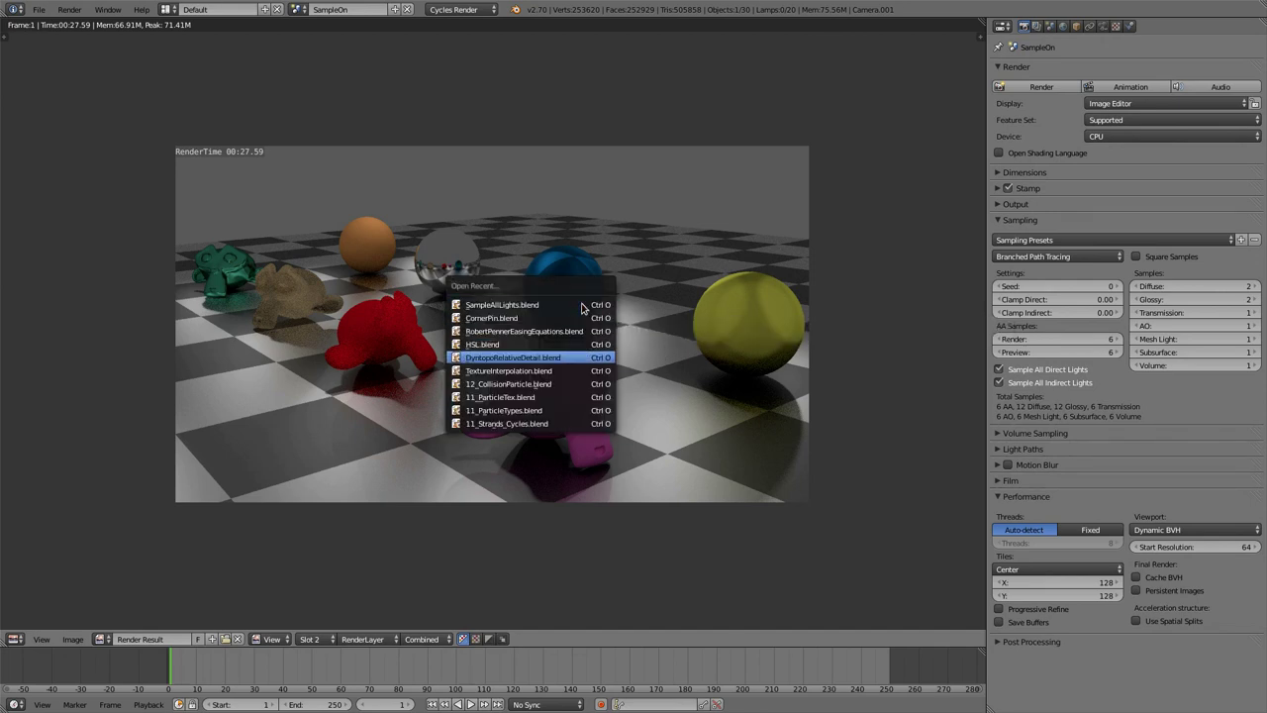
key("Up")
key("Up")
key("Up")
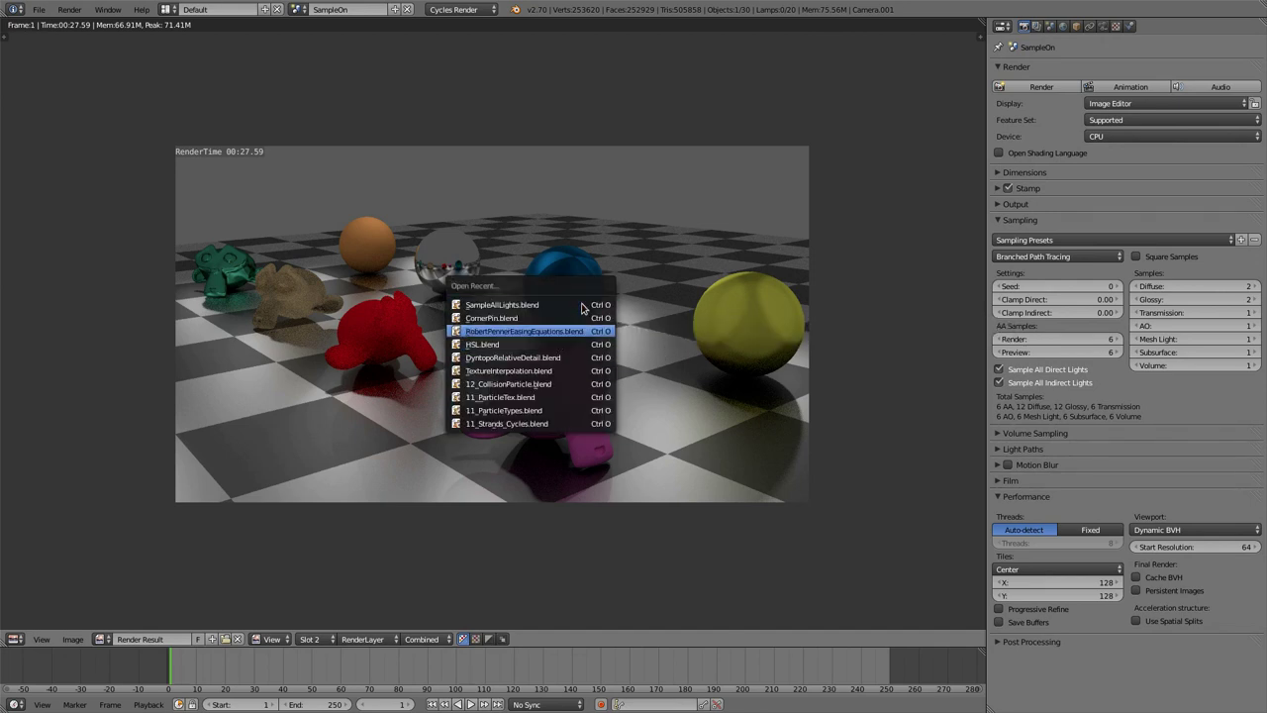
left_click(504, 373)
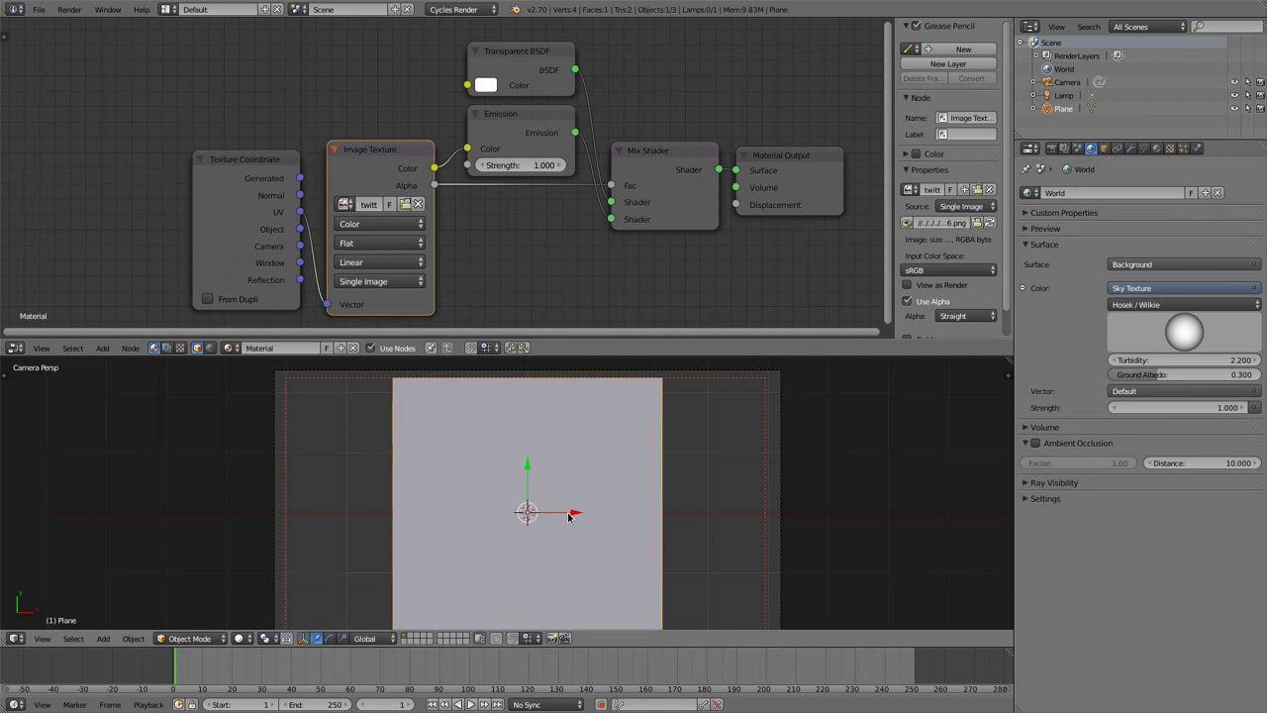
Select the plane and look through the scene camera
middle_click_drag(484, 543, 555, 466)
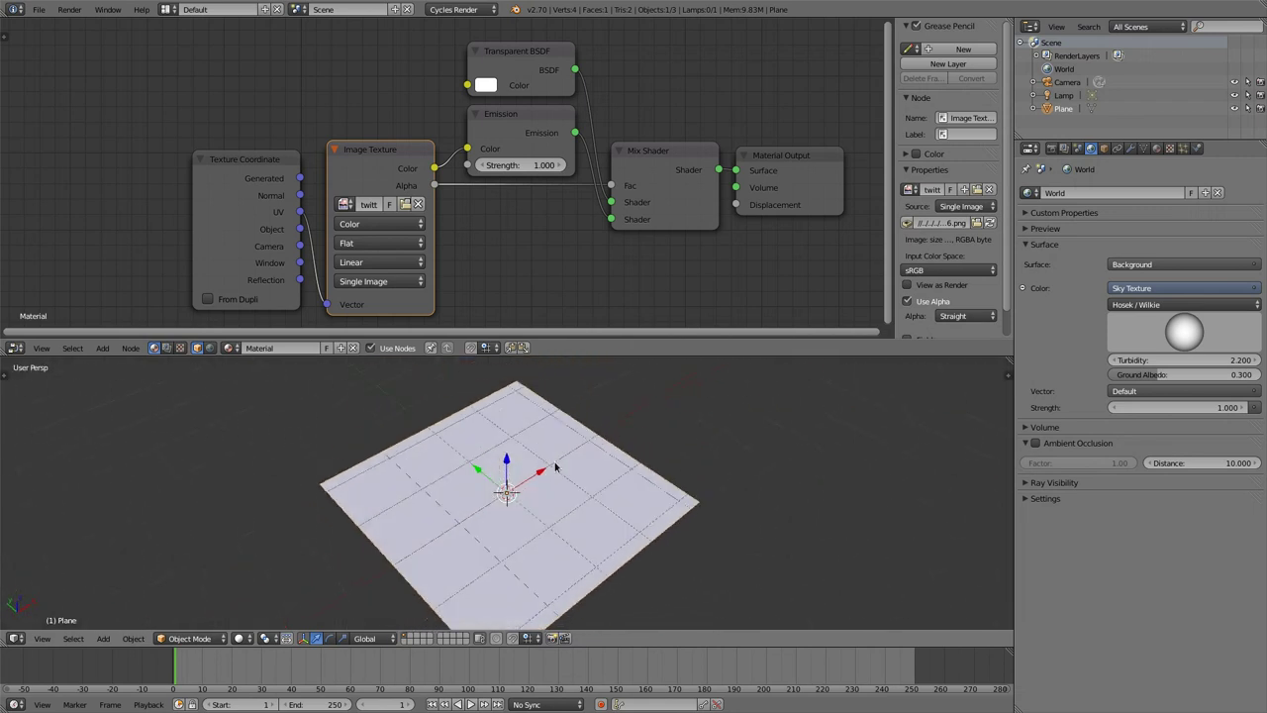
scroll(556, 466, "down", 5)
right_click(512, 381)
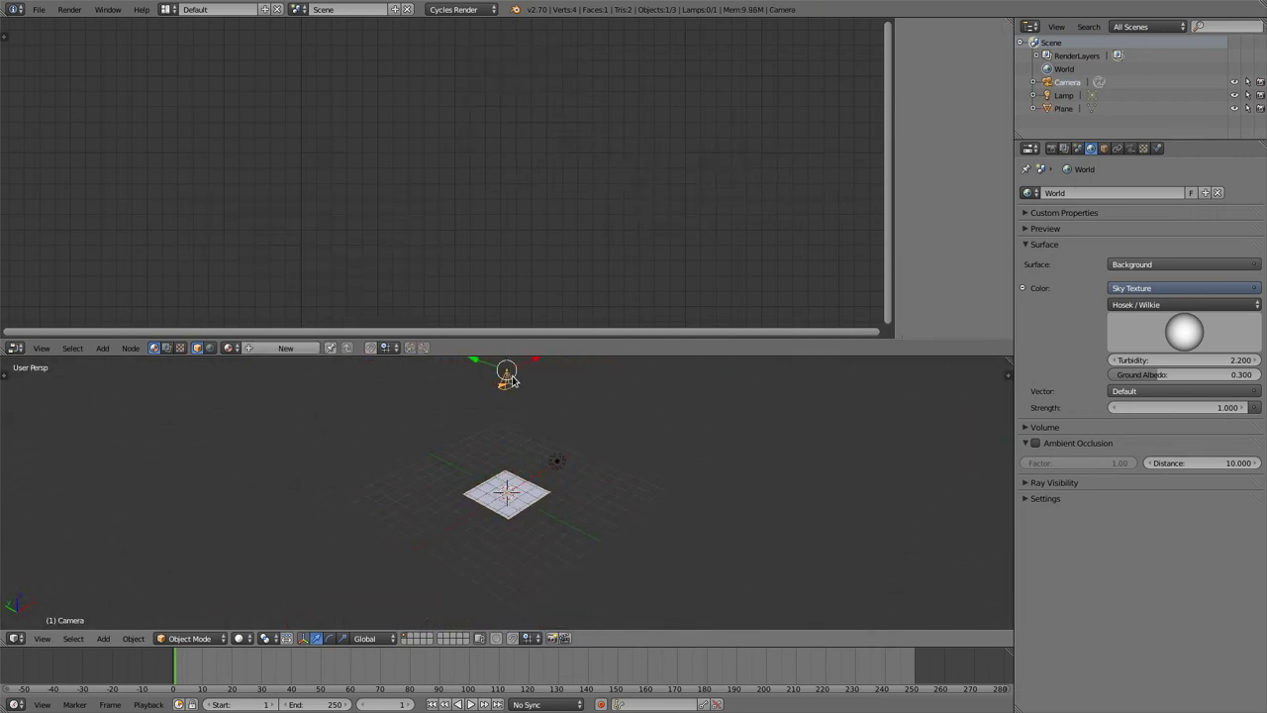
right_click(555, 440)
key("KP_0")
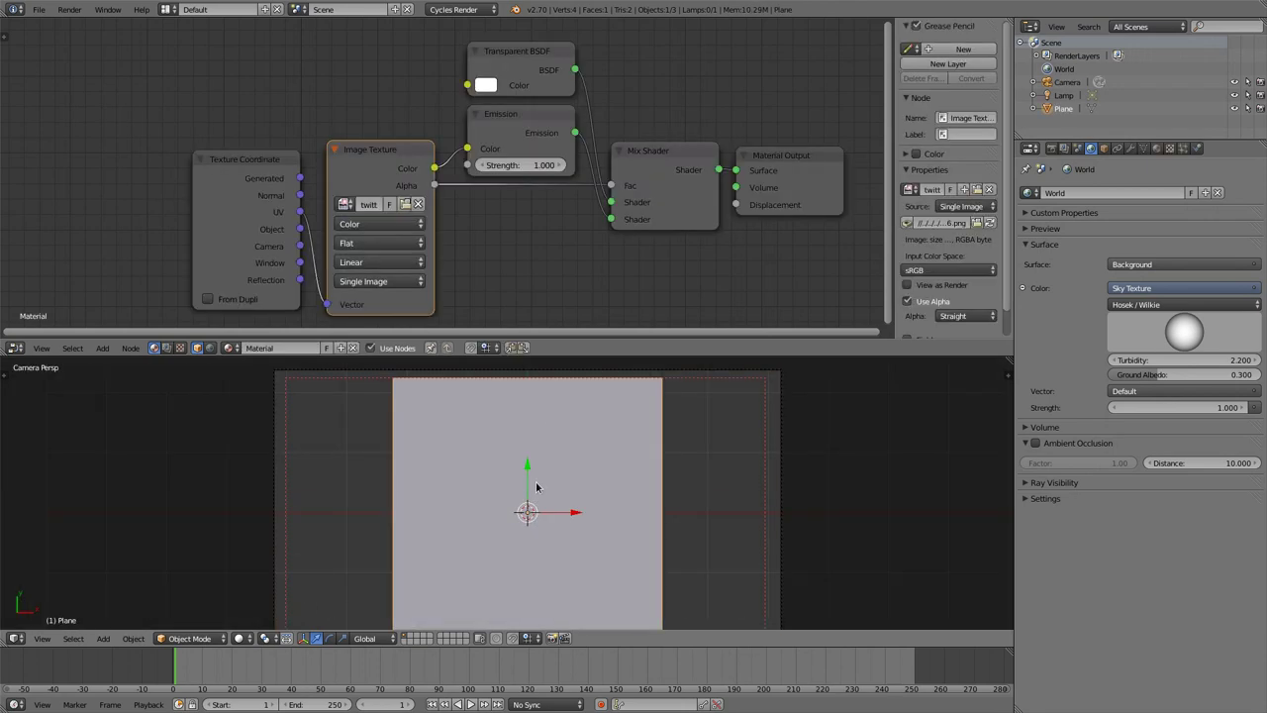
Assign the twitter bird image to the Image Texture node and show the live Cycles render
scroll(461, 248, "right", 3, "ctrl")
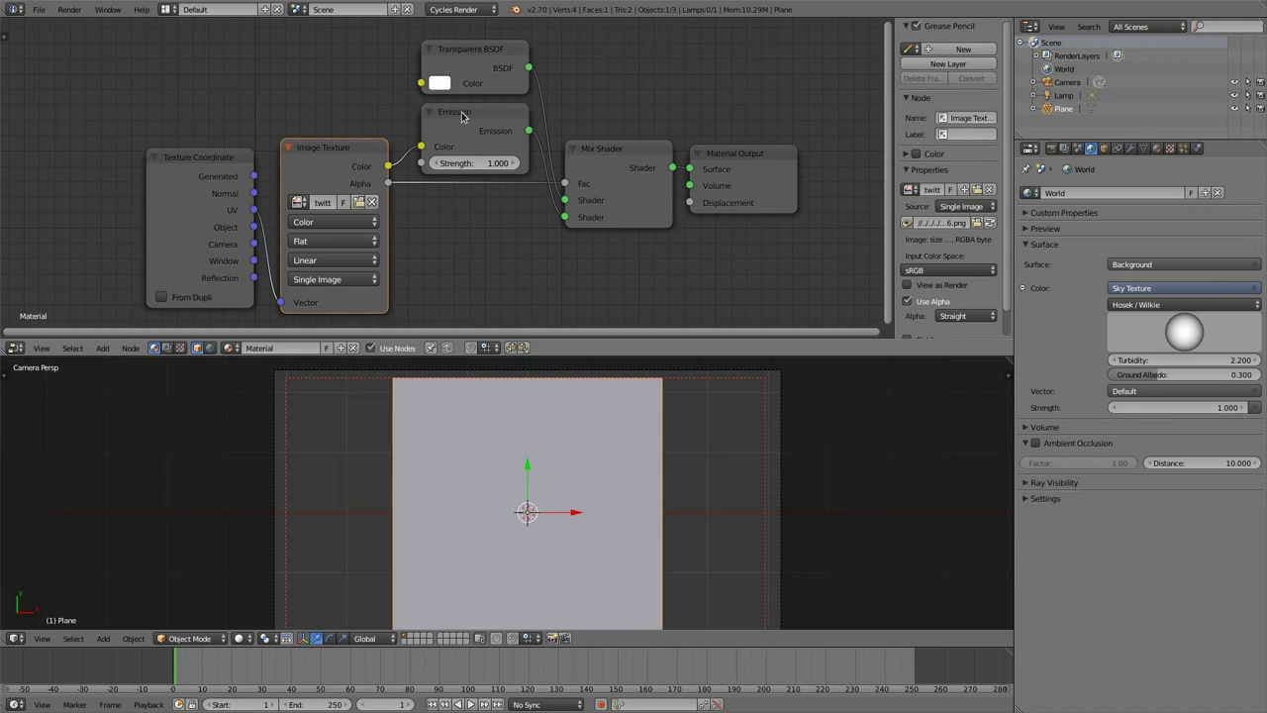
left_click(298, 203)
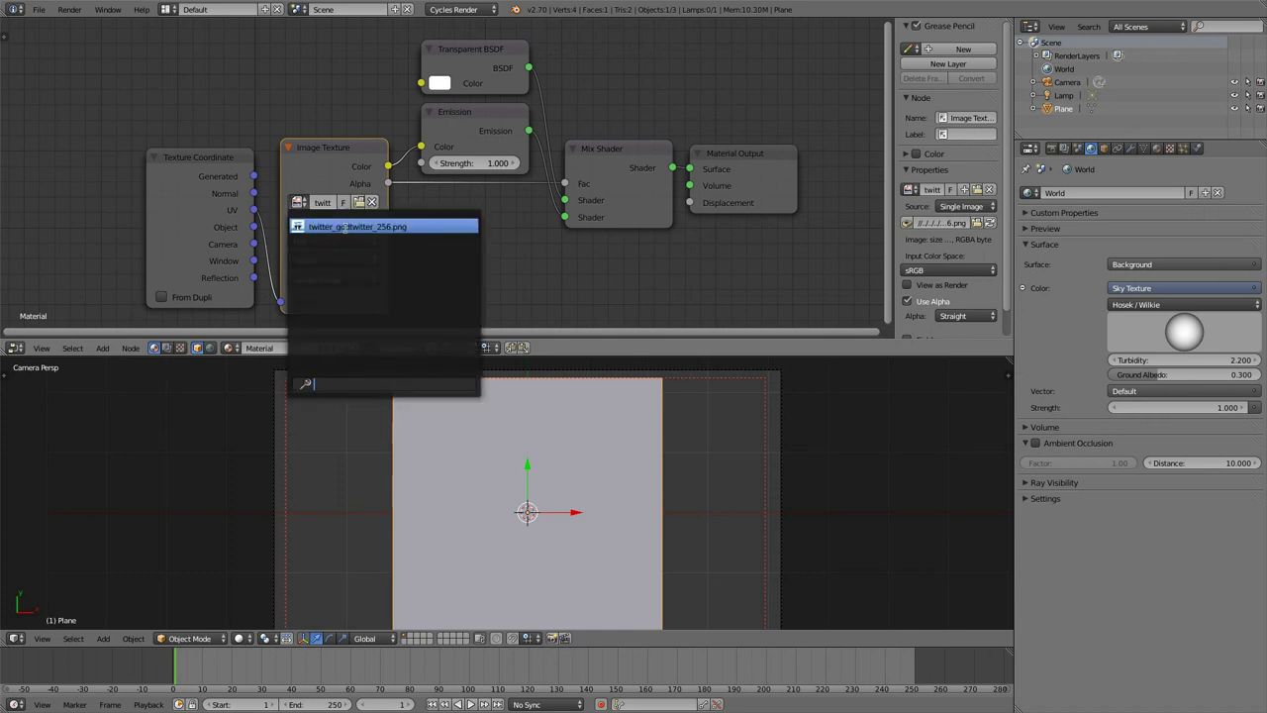
left_click(344, 226)
left_click(298, 202)
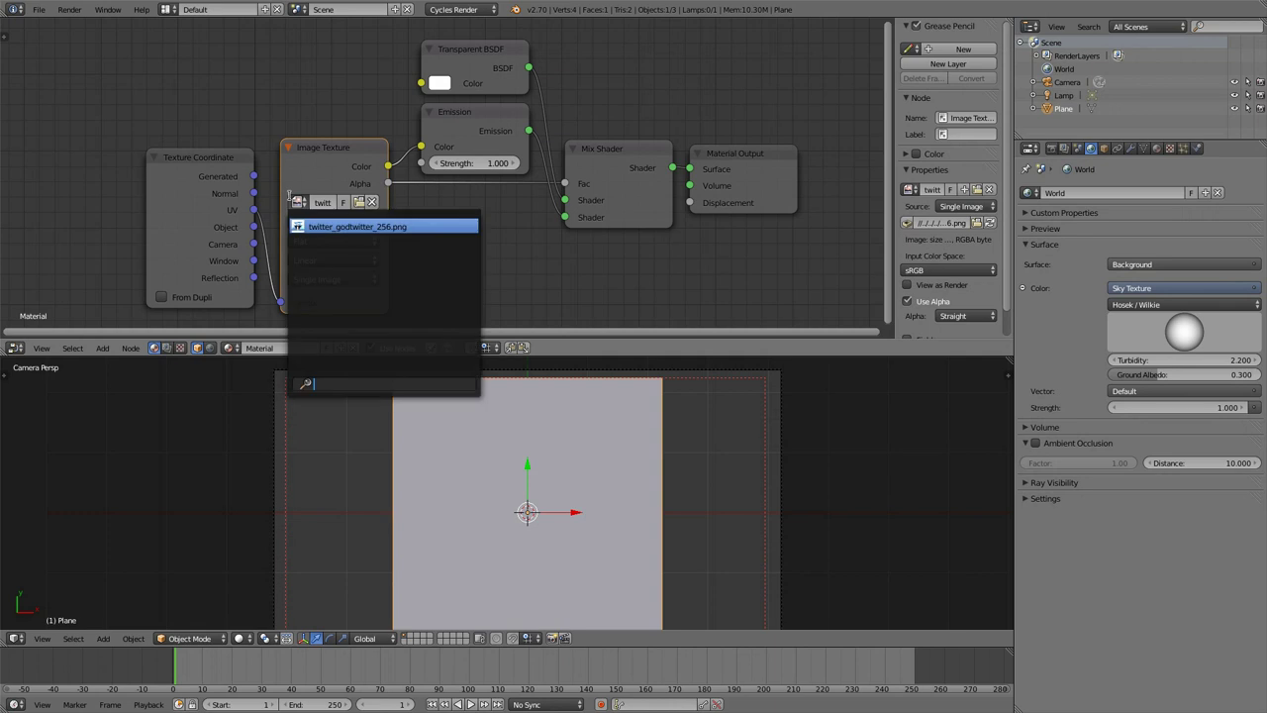
left_click(335, 227)
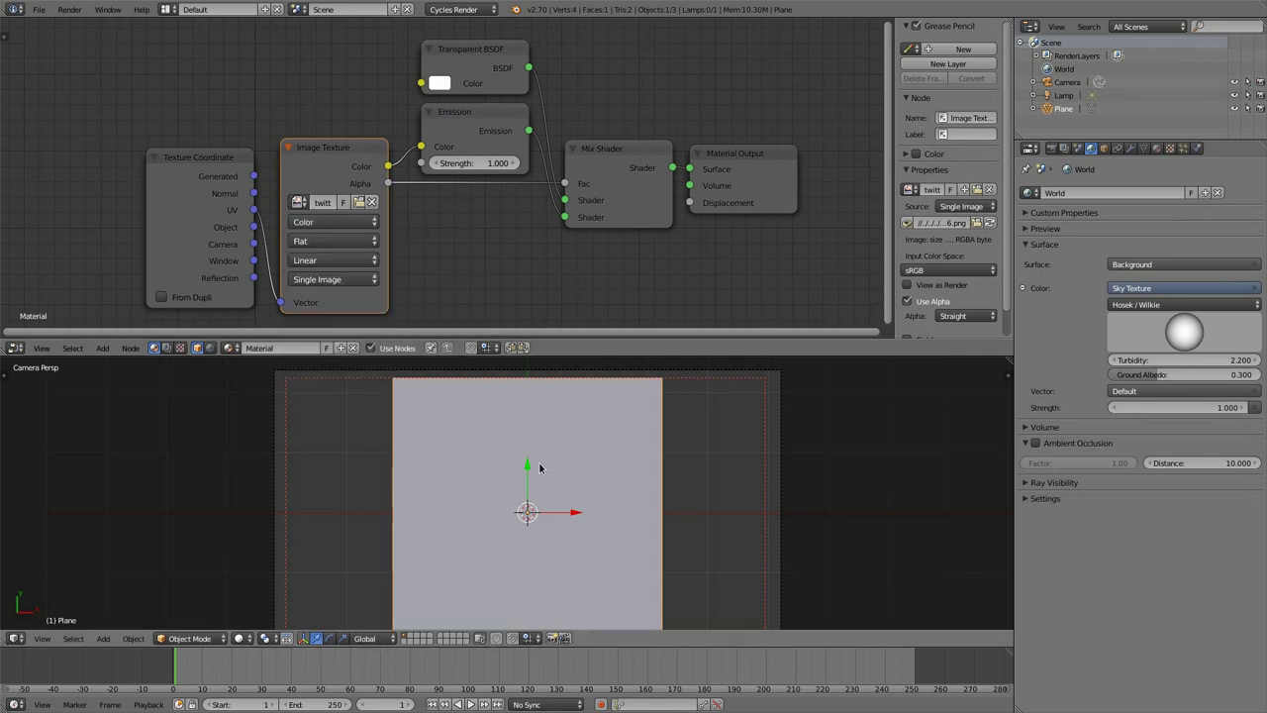
key("shift+z")
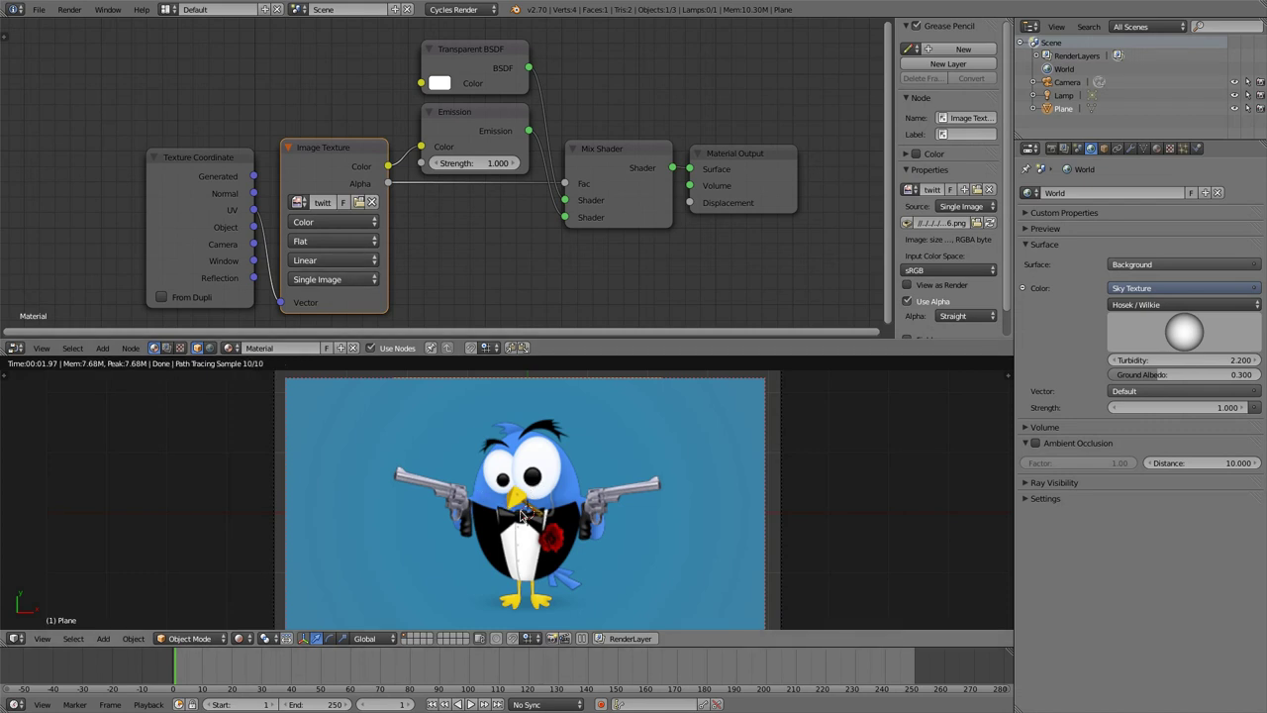
Zoom the camera view in until the bird's face fills the viewport
scroll(545, 486, "down", 5)
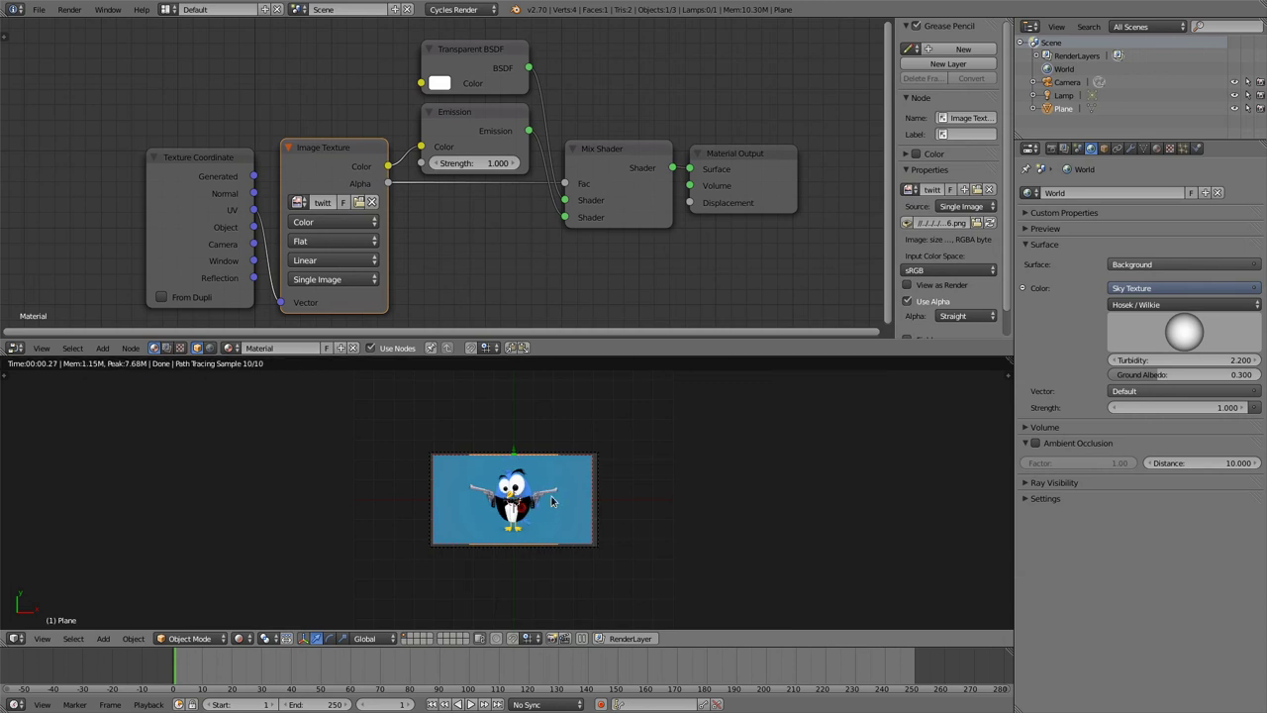
scroll(510, 510, "up", 4)
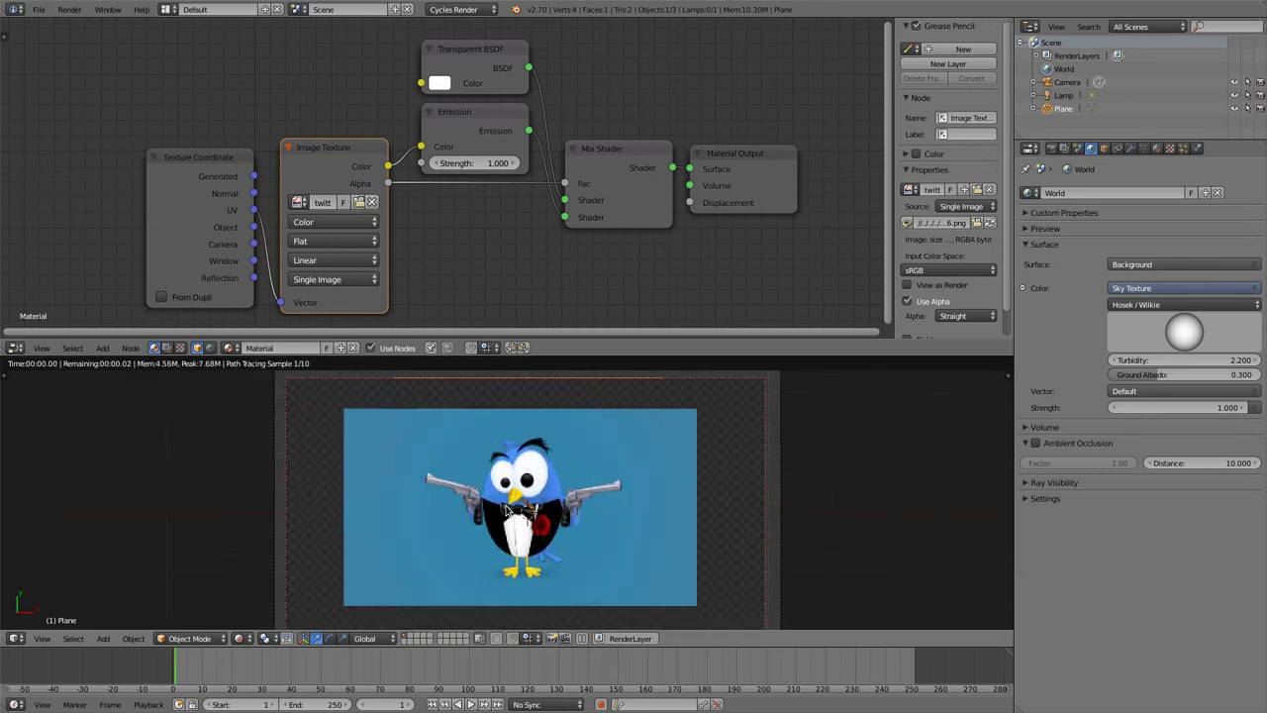
scroll(508, 509, "up", 8)
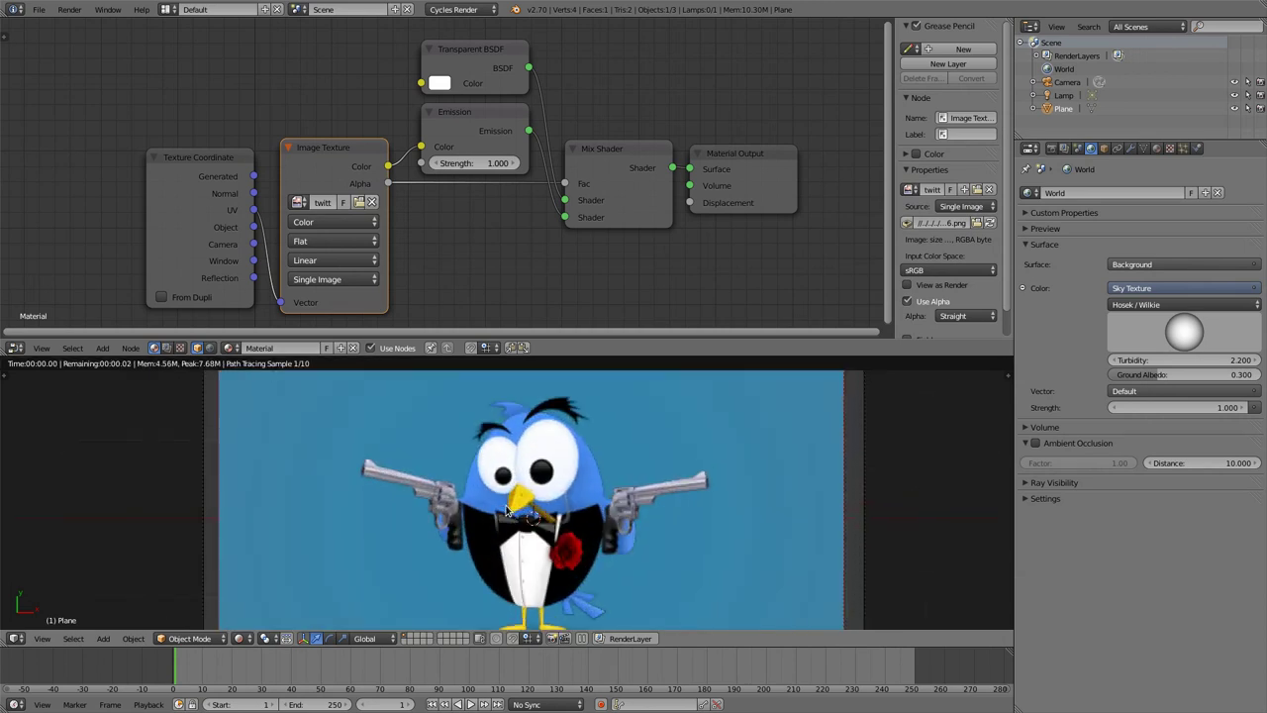
scroll(513, 506, "up", 1)
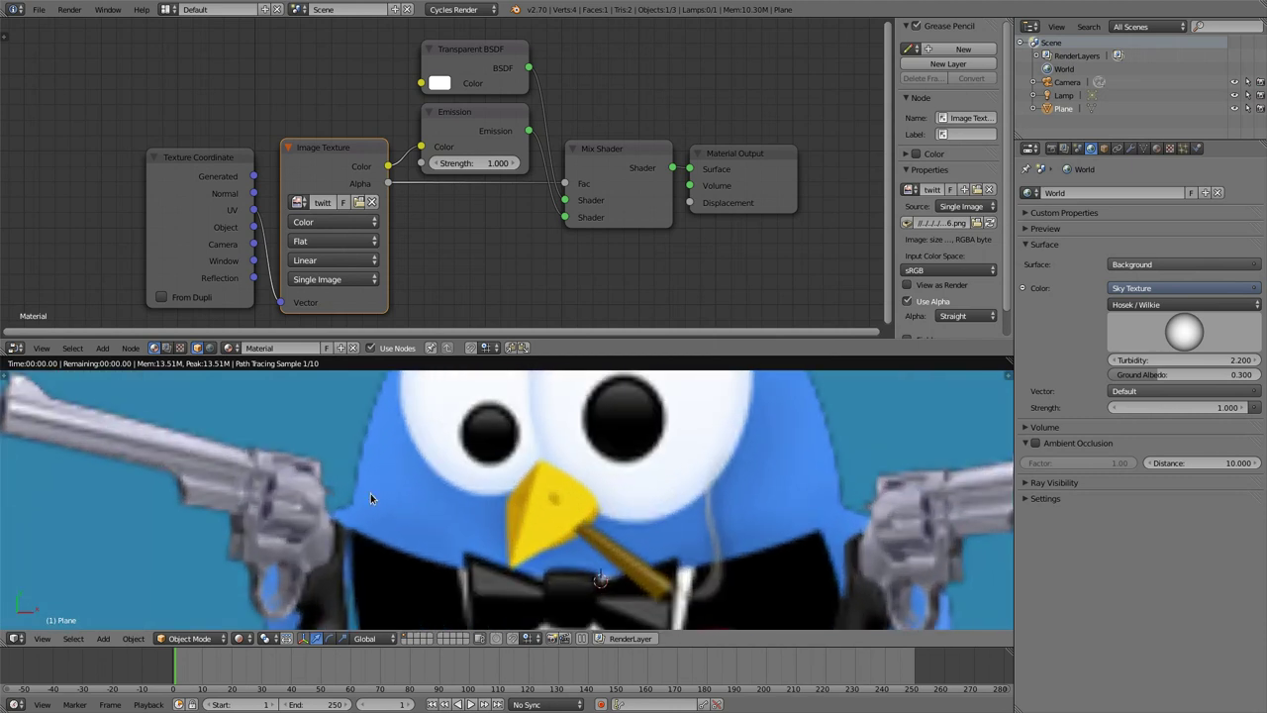
scroll(195, 472, "down", 1)
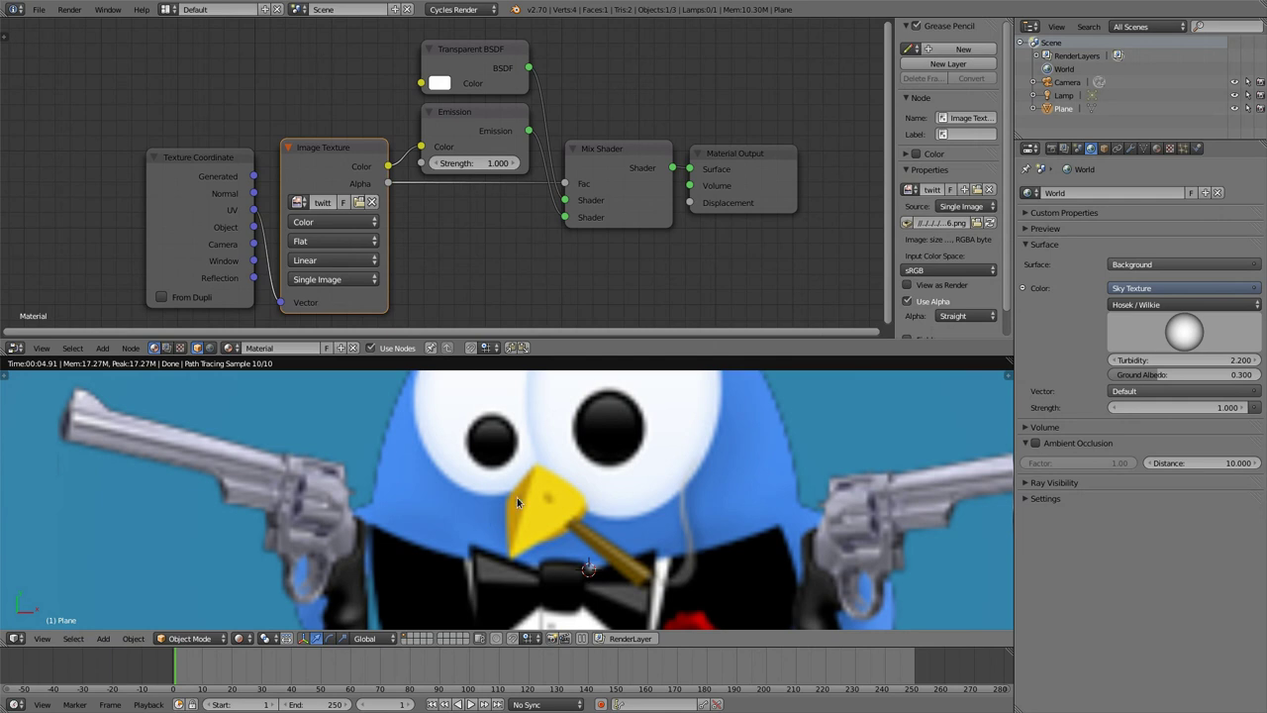
Set the bird image texture's interpolation to Closest and re-render the preview
left_click(317, 261)
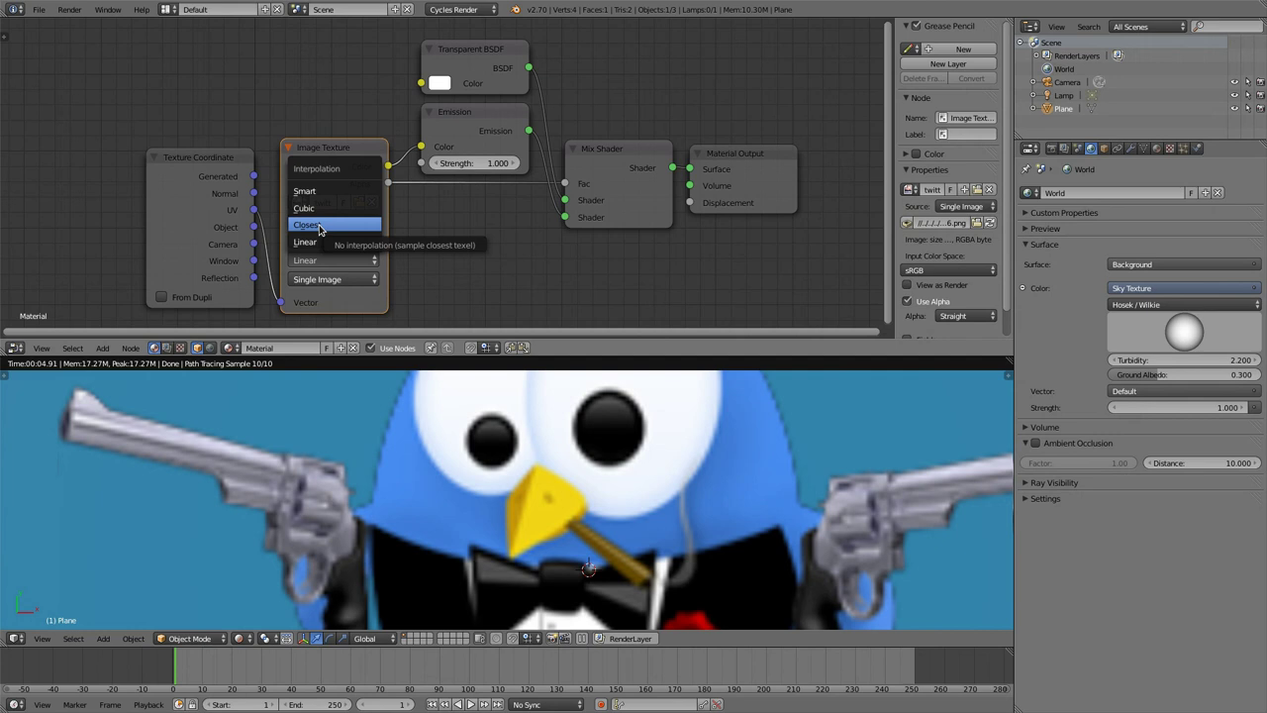
left_click(319, 227)
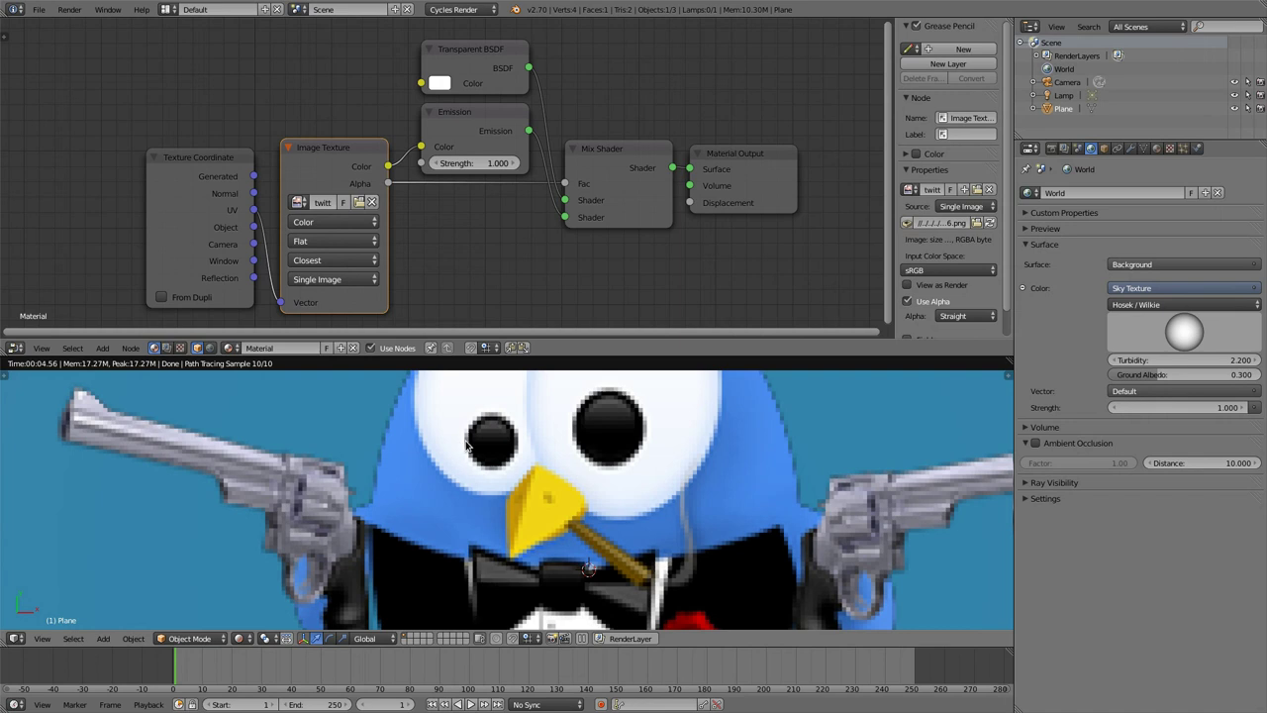
left_click(317, 261)
scroll(478, 451, "down", 4)
key("F12")
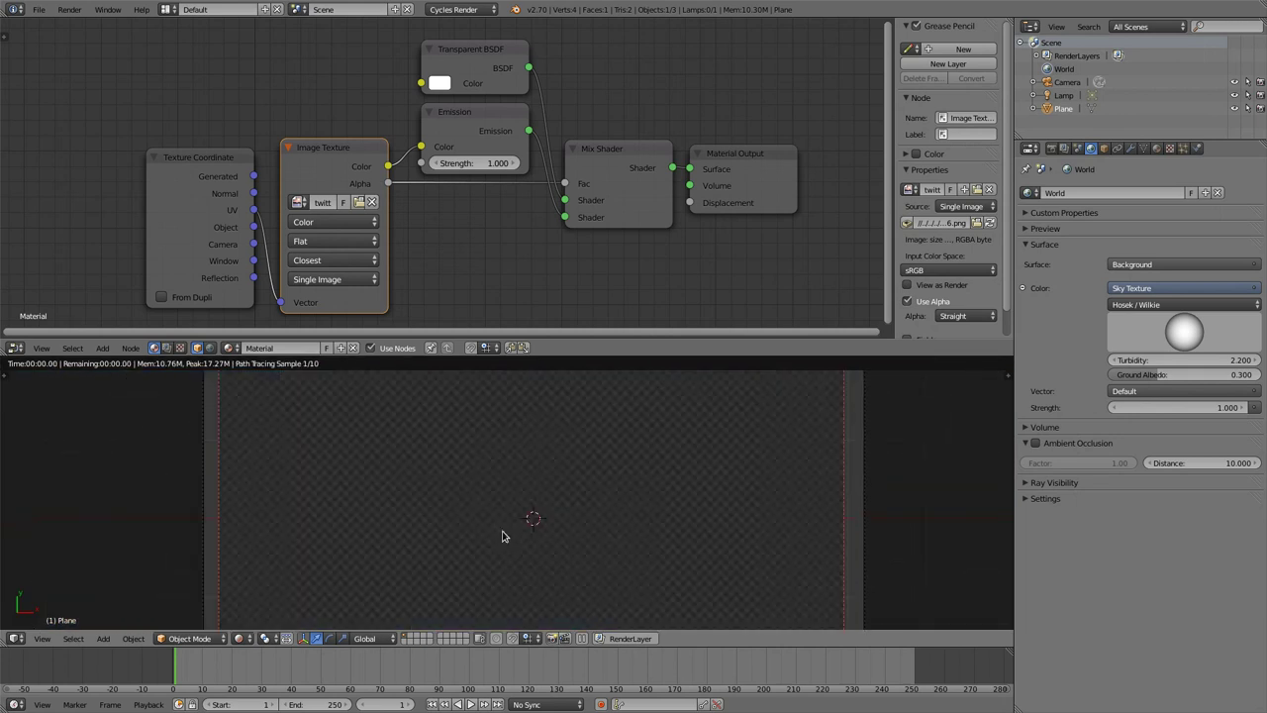
scroll(502, 535, "up", 5)
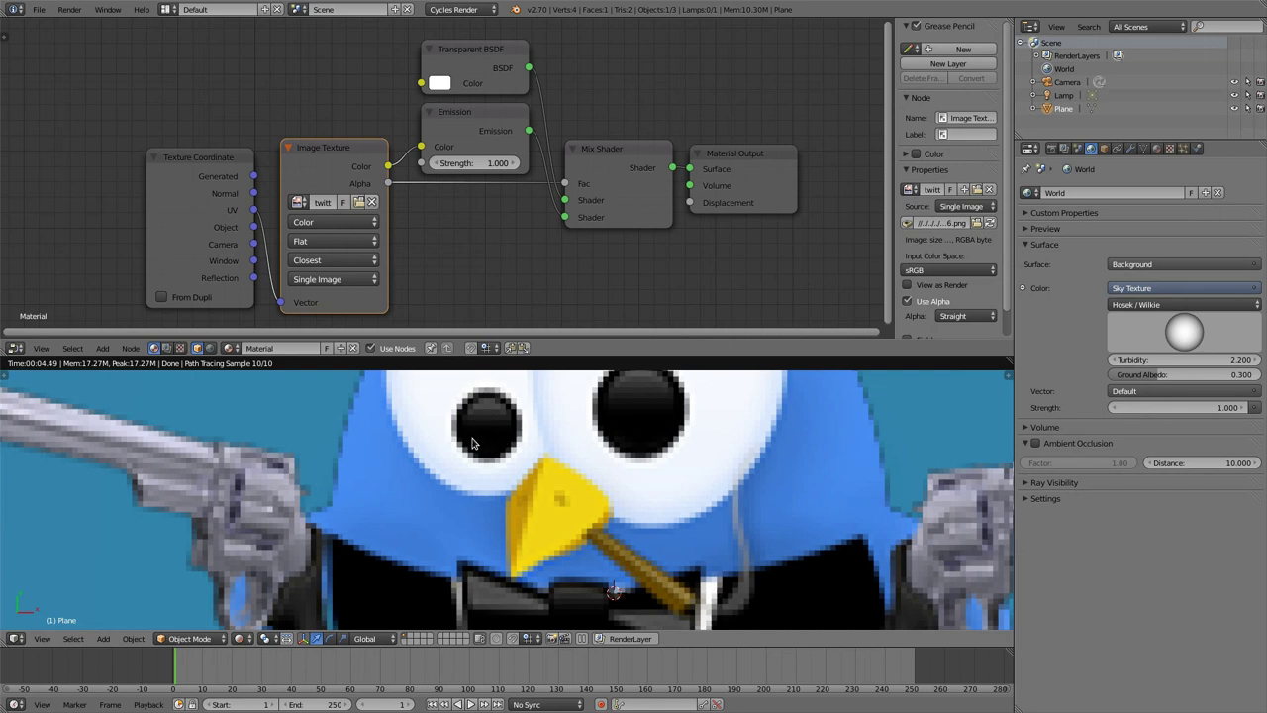
left_click(316, 260)
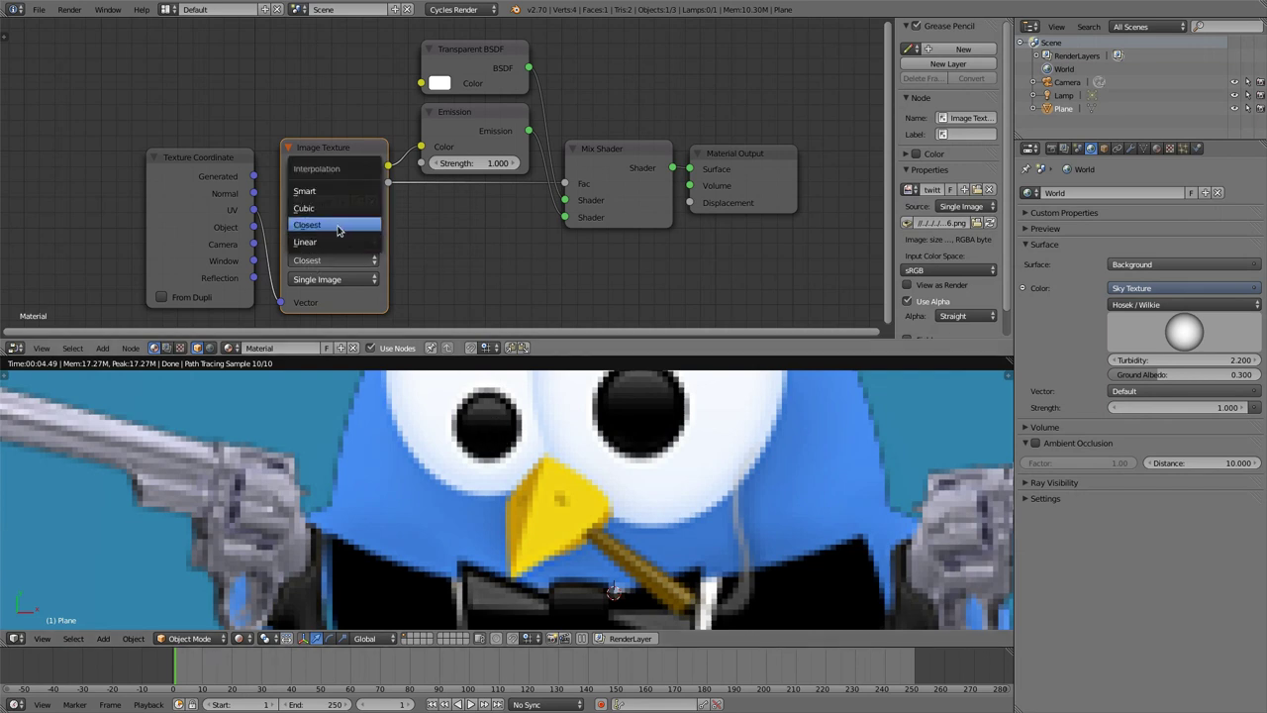
left_click(324, 227)
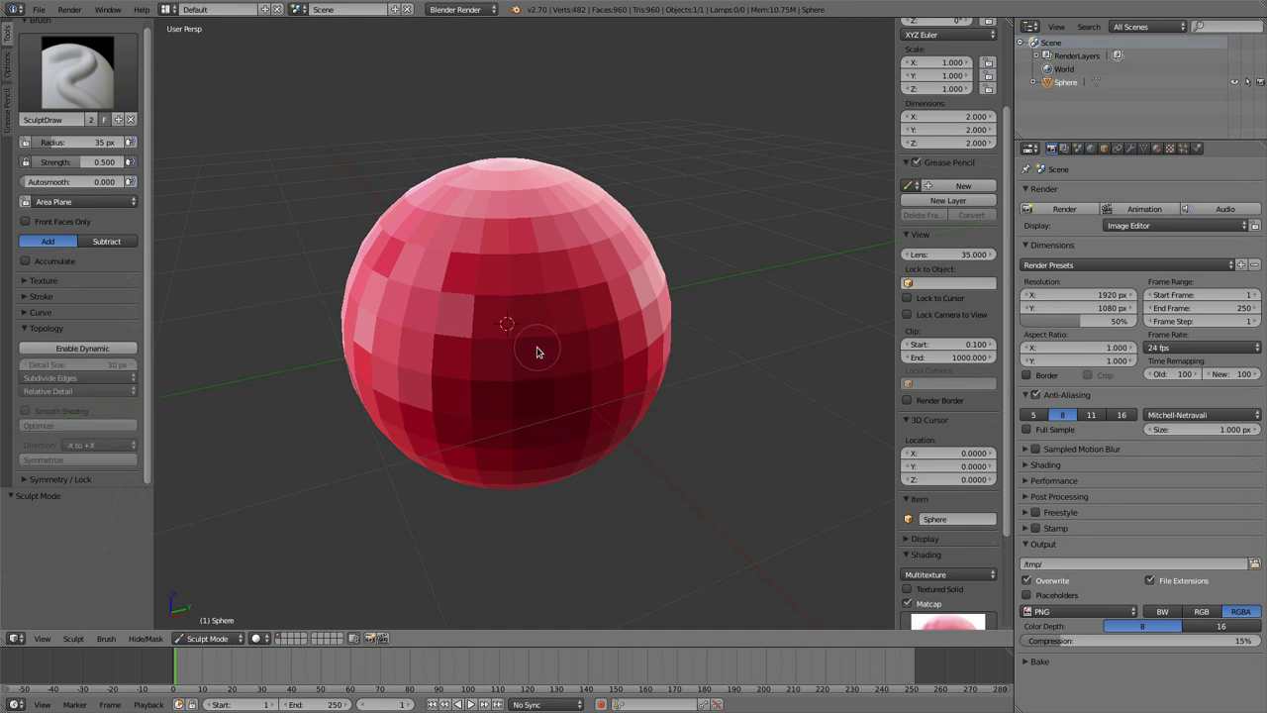
Orbit to view the sphere from above and enable dynamic topology
mouse_move(478, 262)
middle_mouse_down()
mouse_move(495, 223)
mouse_move(473, 286)
middle_mouse_up()
scroll(955, 508, "down", 4)
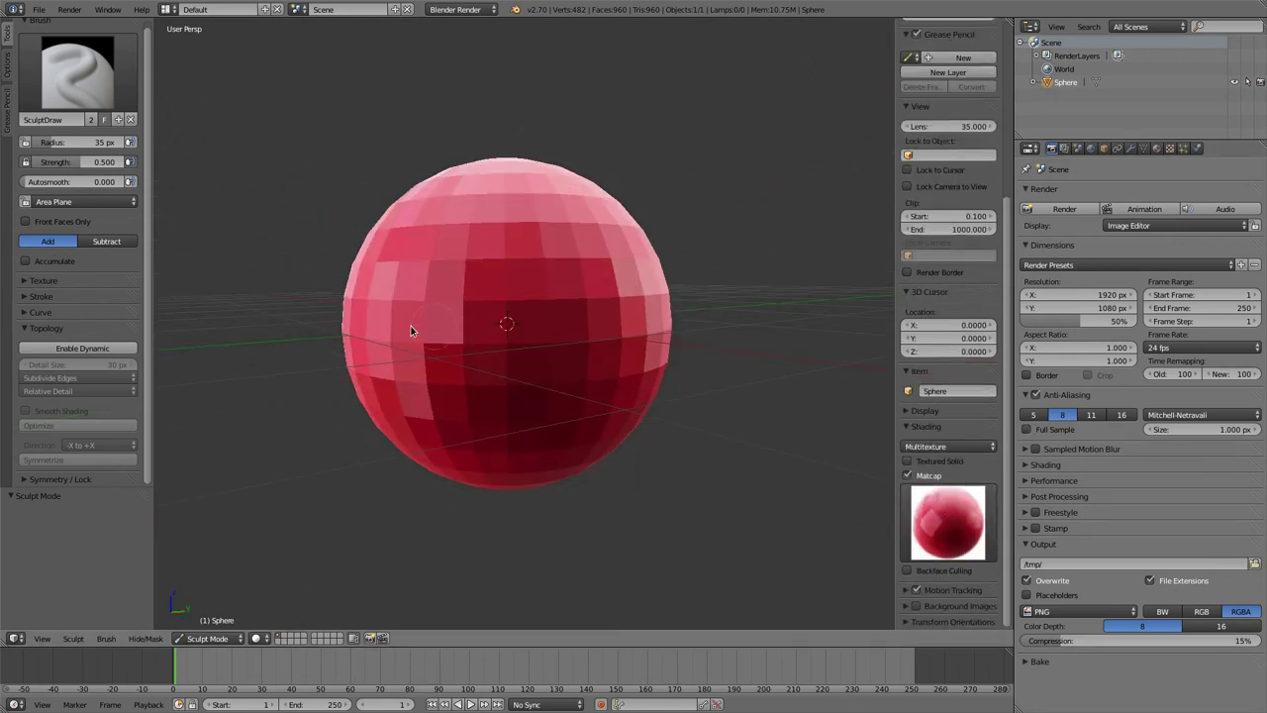
left_click(79, 349)
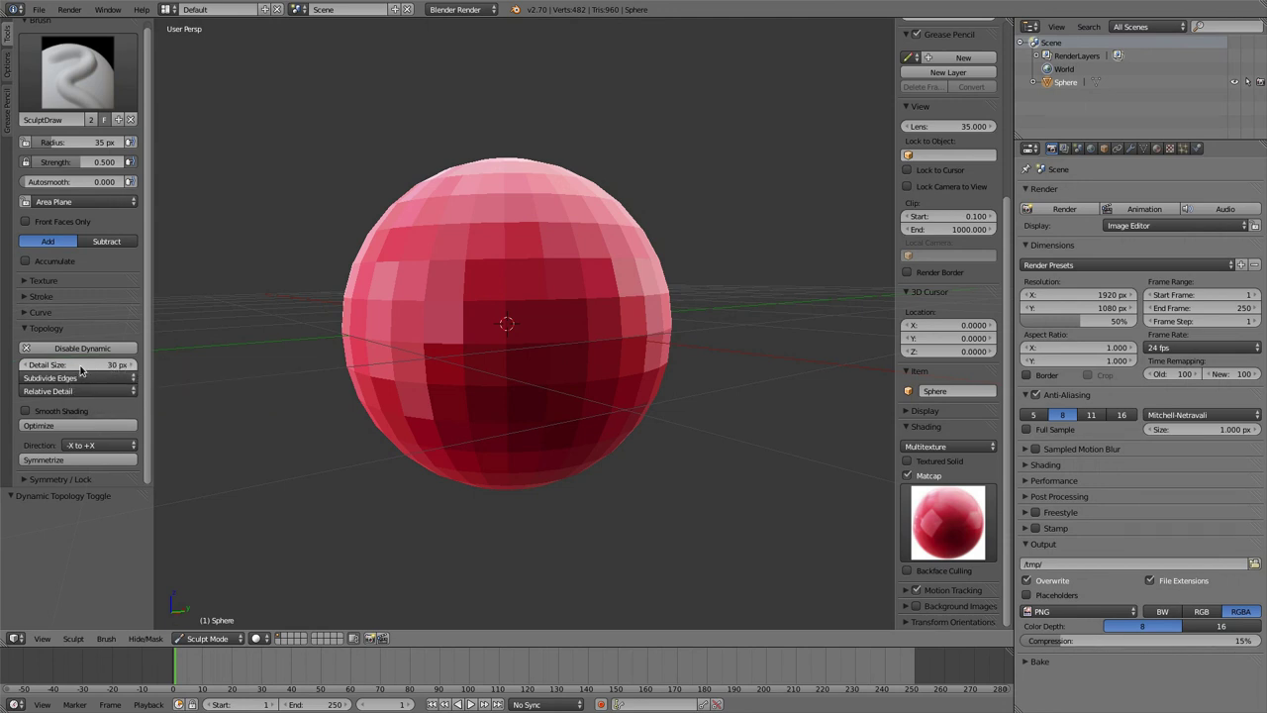
Lower the detail size to 10 px, sculpt a C-shaped stroke, and inspect it in wireframe
left_click_drag(111, 369, 111, 368)
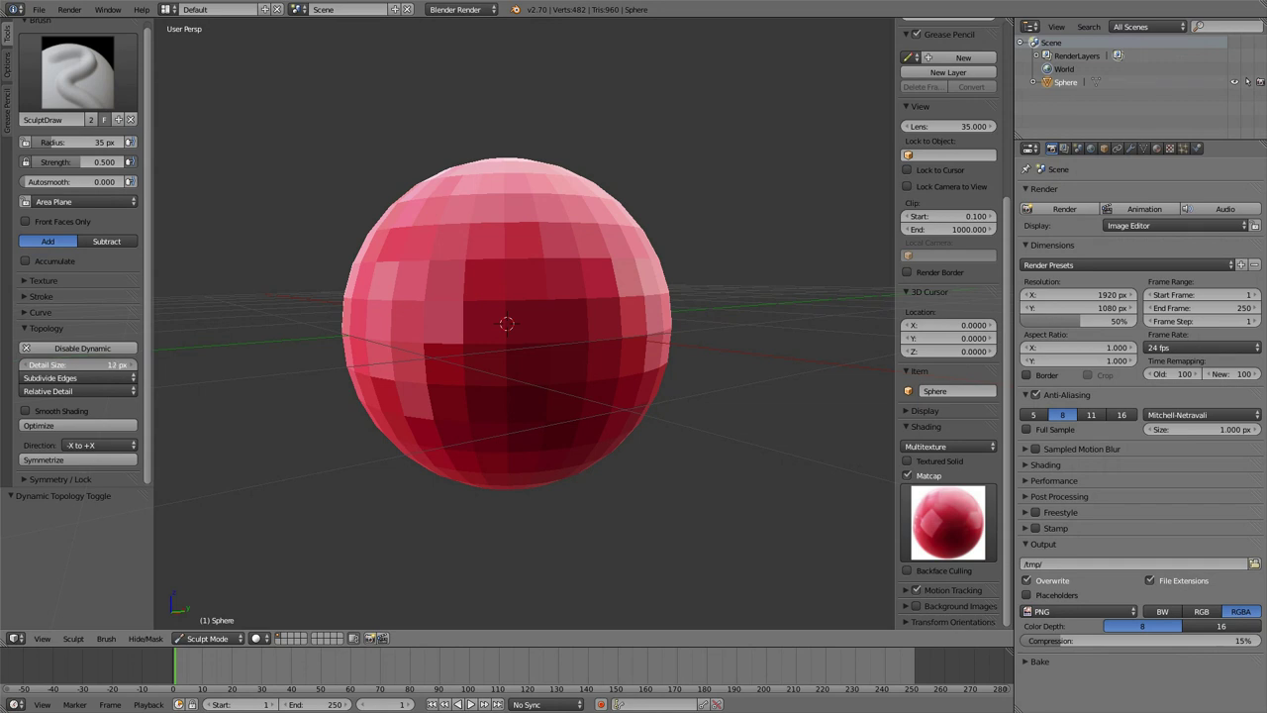
left_click_drag(111, 368, 106, 368)
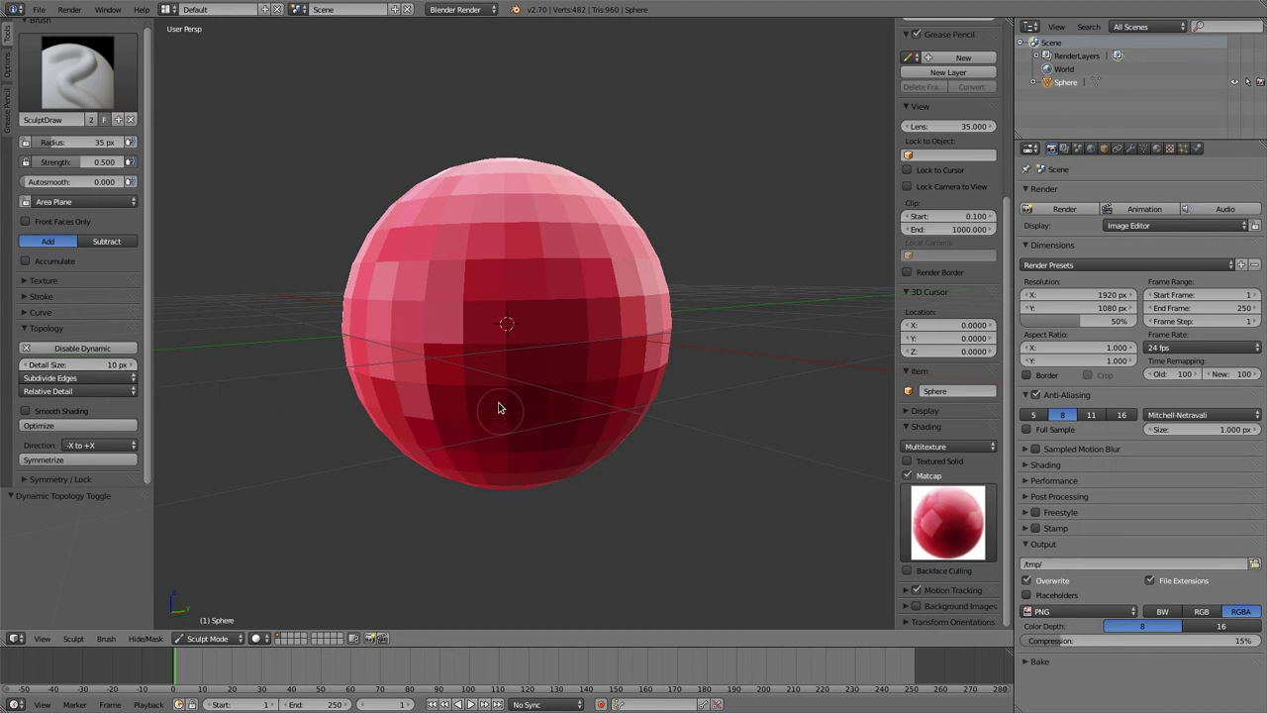
mouse_move(501, 405)
left_mouse_down()
mouse_move(430, 393)
mouse_move(405, 350)
mouse_move(404, 302)
mouse_move(428, 258)
mouse_move(477, 242)
mouse_move(518, 245)
left_mouse_up()
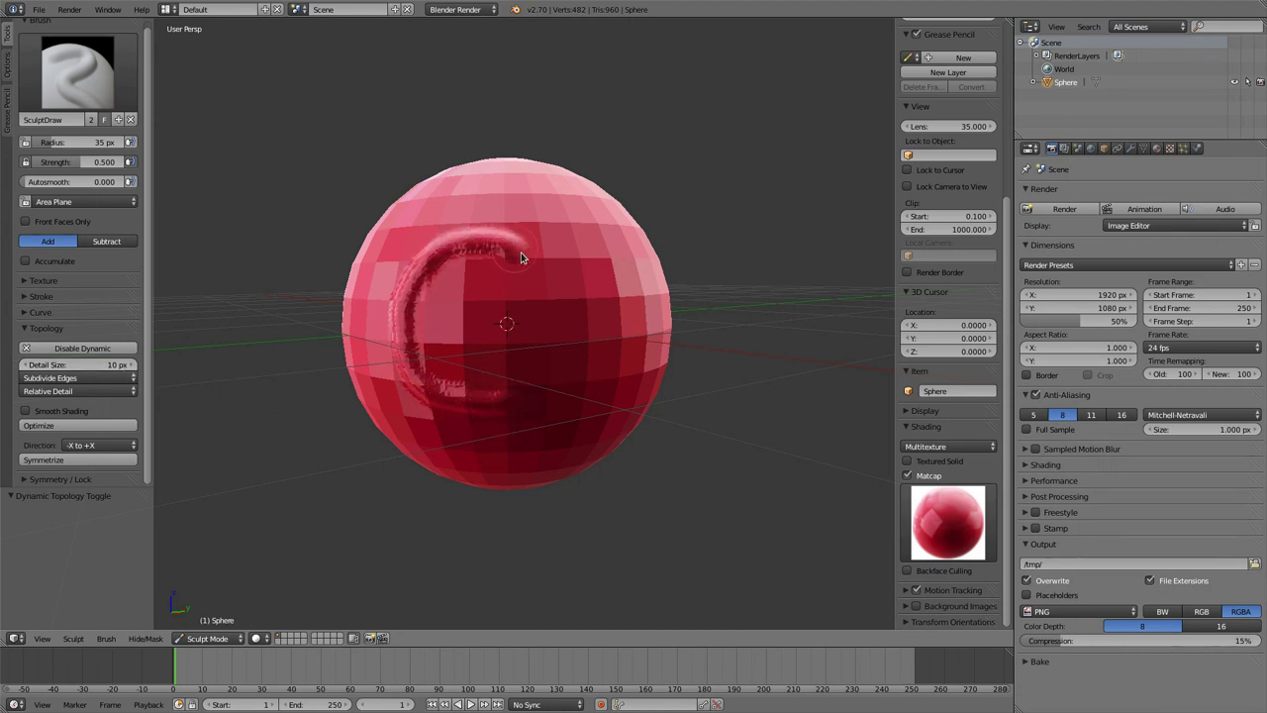
key("z")
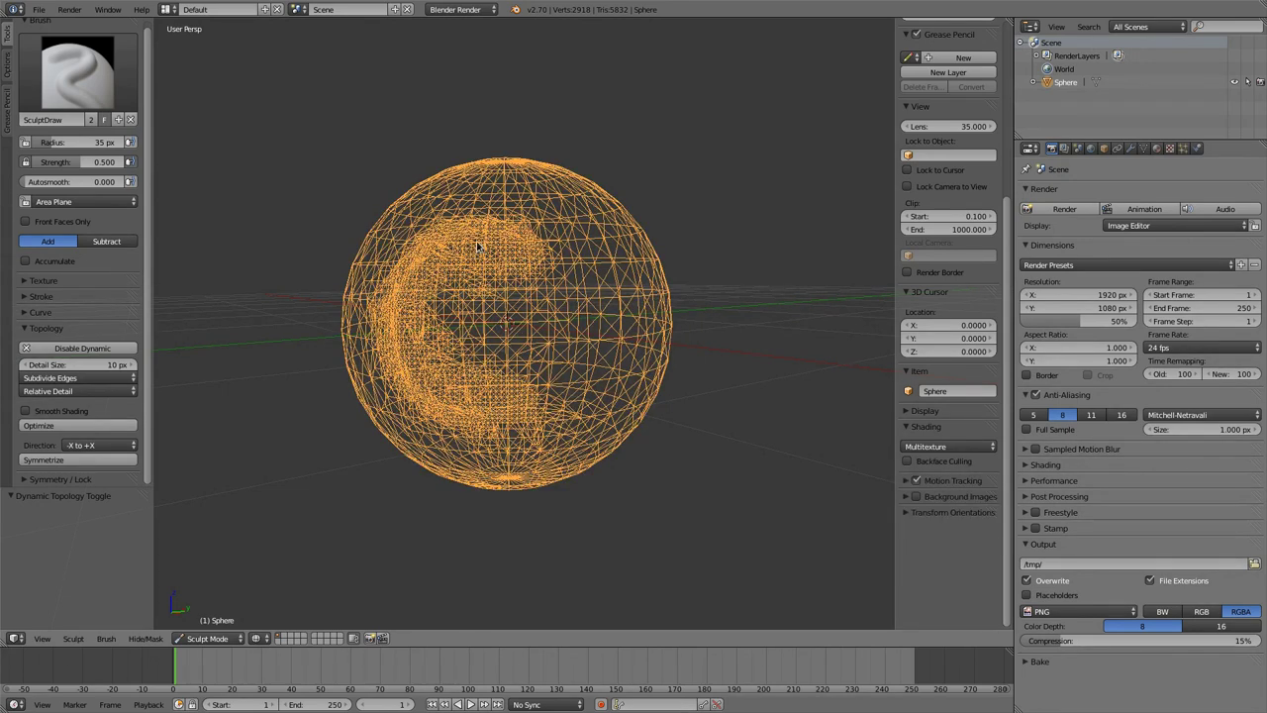
Return to solid shading and sculpt a large C ridge with a smaller C inside it
key("z")
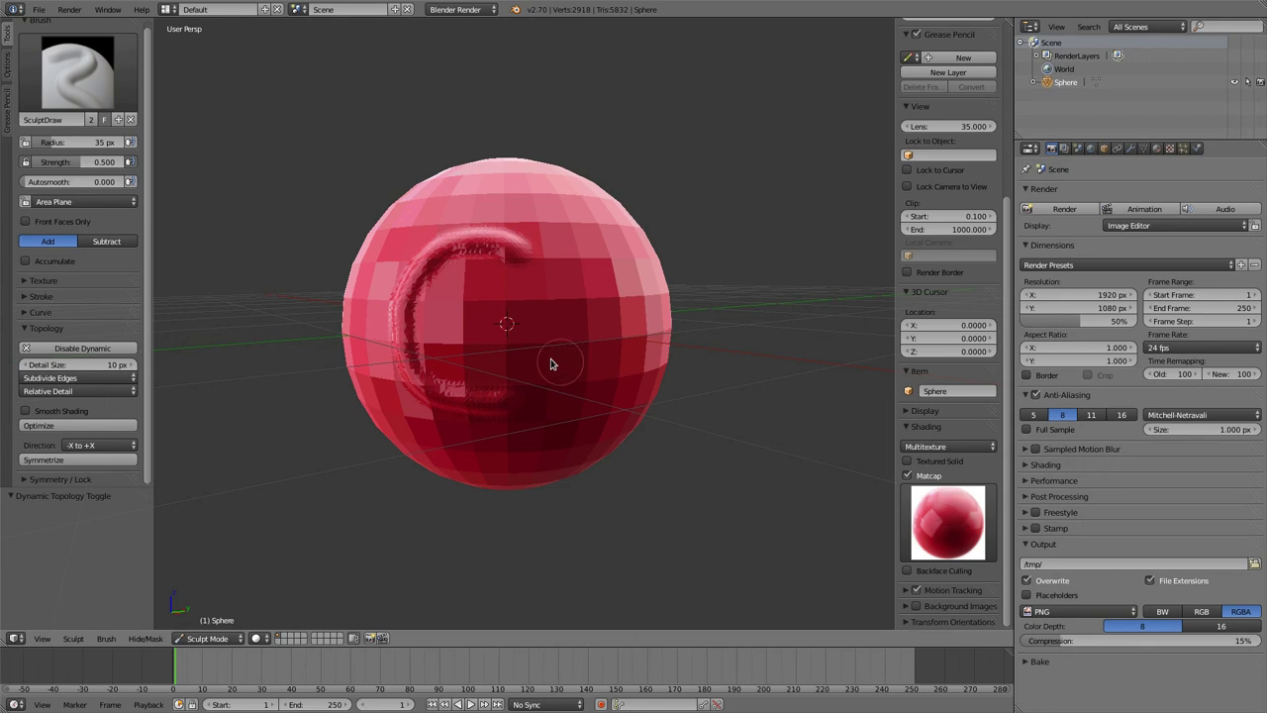
scroll(545, 354, "up", 4)
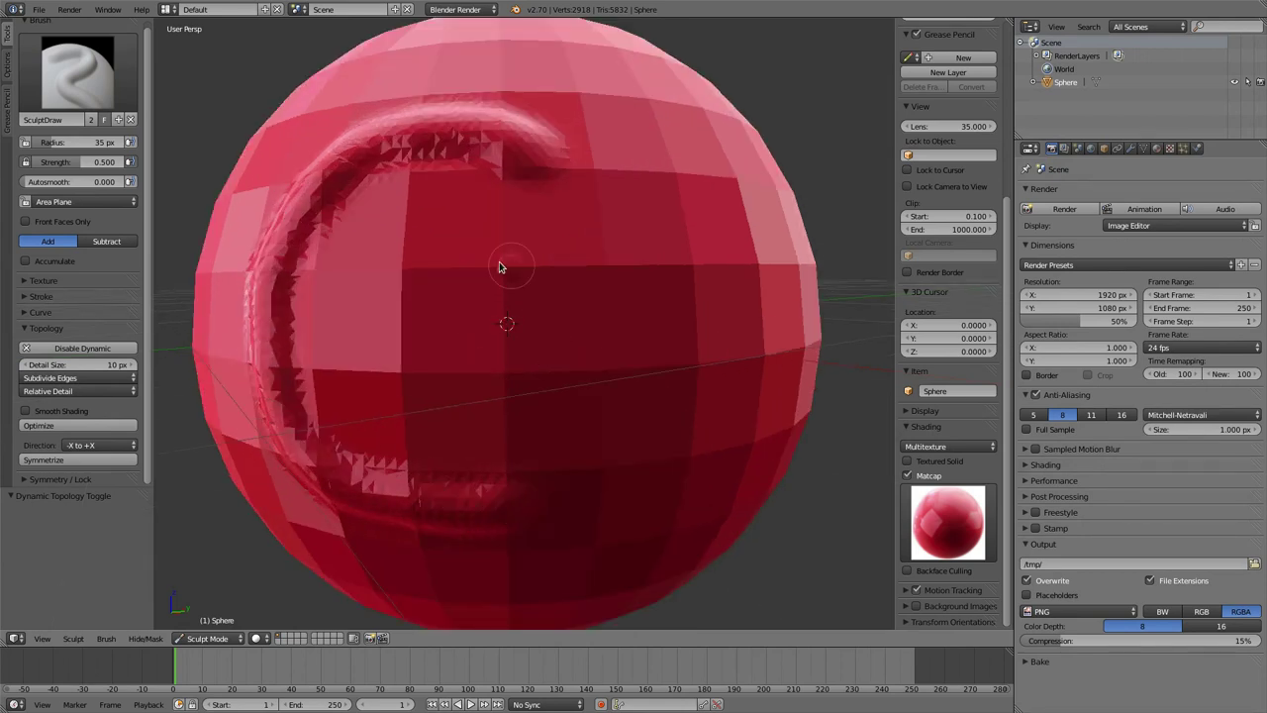
mouse_move(514, 259)
left_mouse_down()
mouse_move(405, 291)
mouse_move(422, 384)
mouse_move(518, 390)
left_mouse_up()
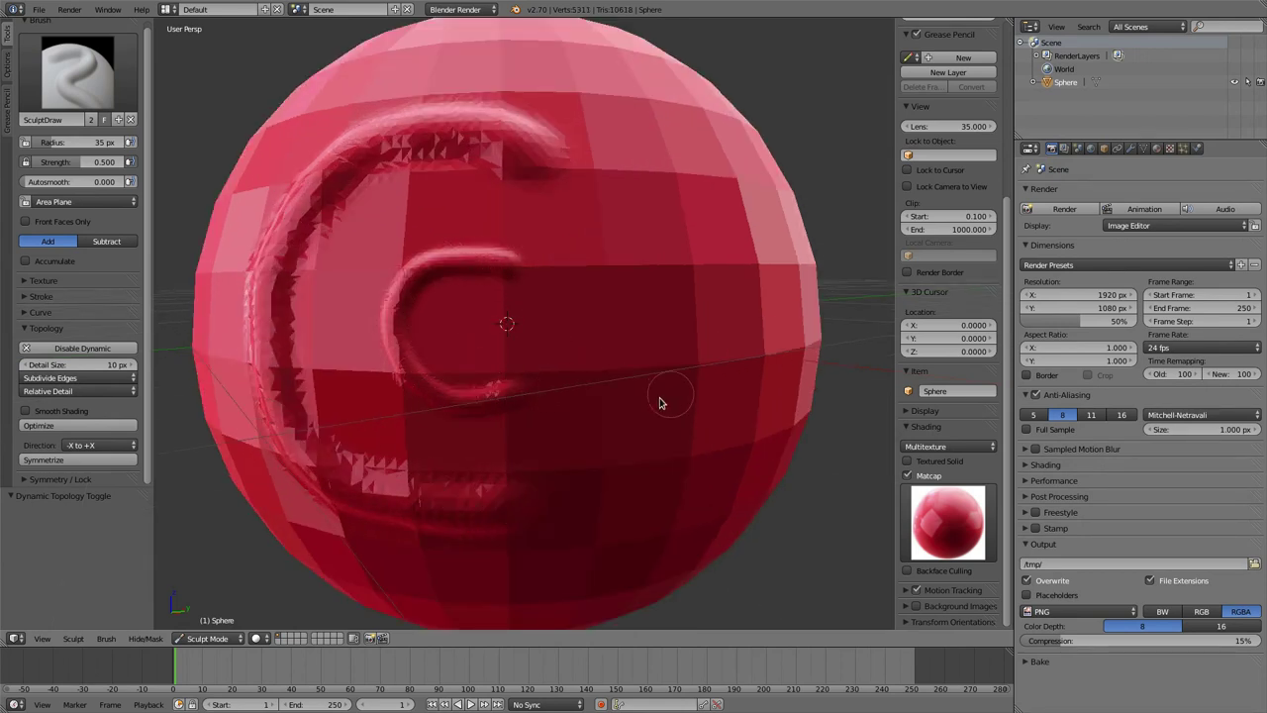
scroll(584, 359, "up", 5)
mouse_move(513, 308)
left_mouse_down()
mouse_move(458, 300)
mouse_move(385, 376)
mouse_move(521, 399)
mouse_move(596, 388)
left_mouse_up()
Sculpt a hooked stroke on the left side and a curve sweeping rightward from the upper left
scroll(640, 354, "down", 5)
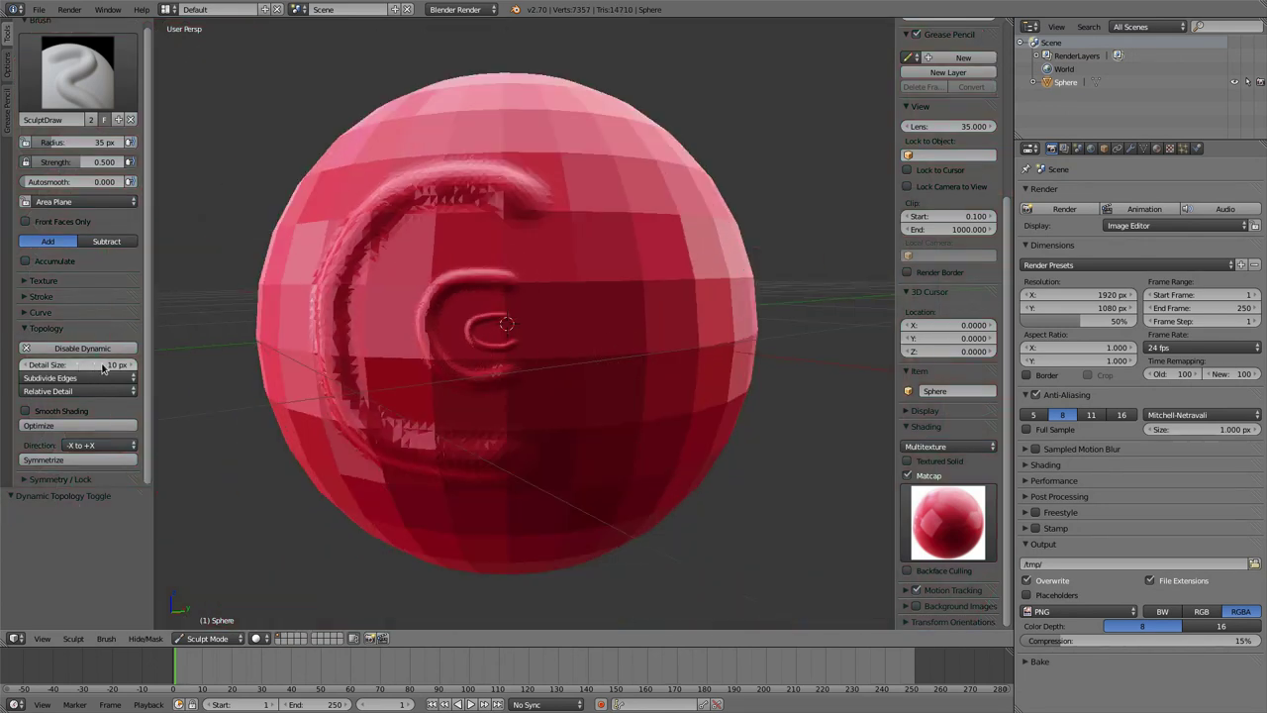
scroll(529, 364, "up", 6)
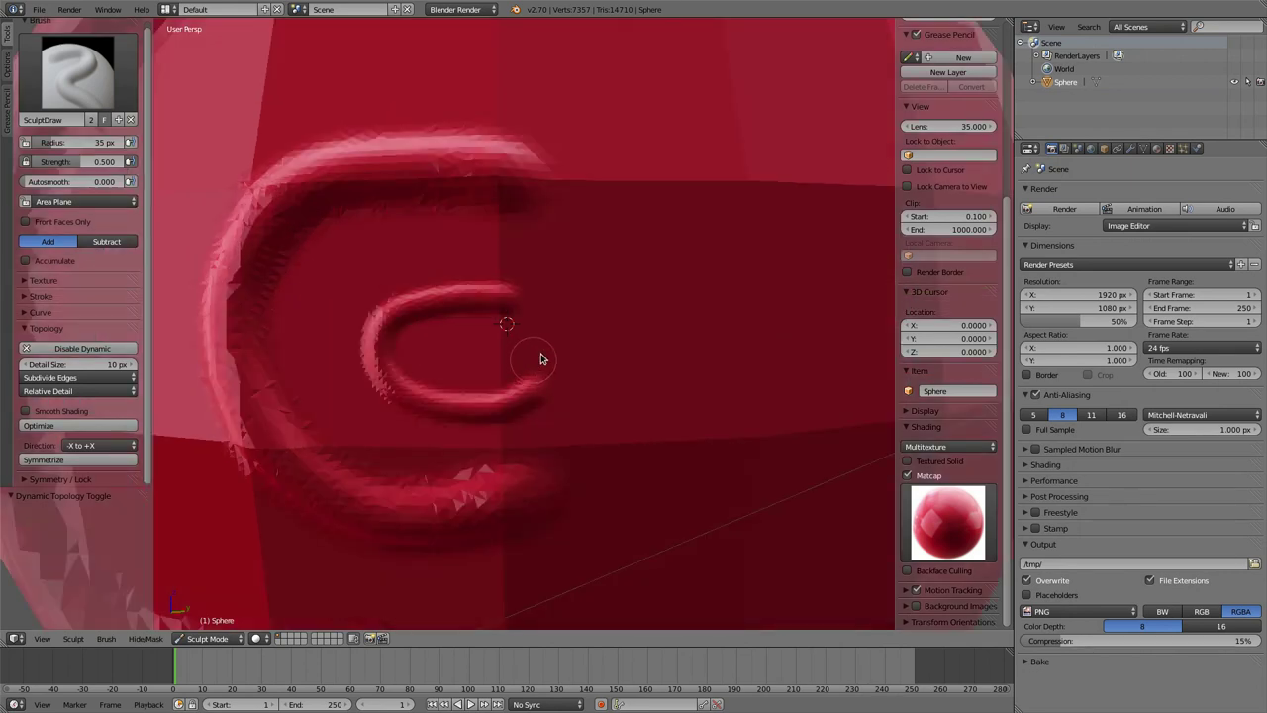
scroll(538, 356, "down", 5)
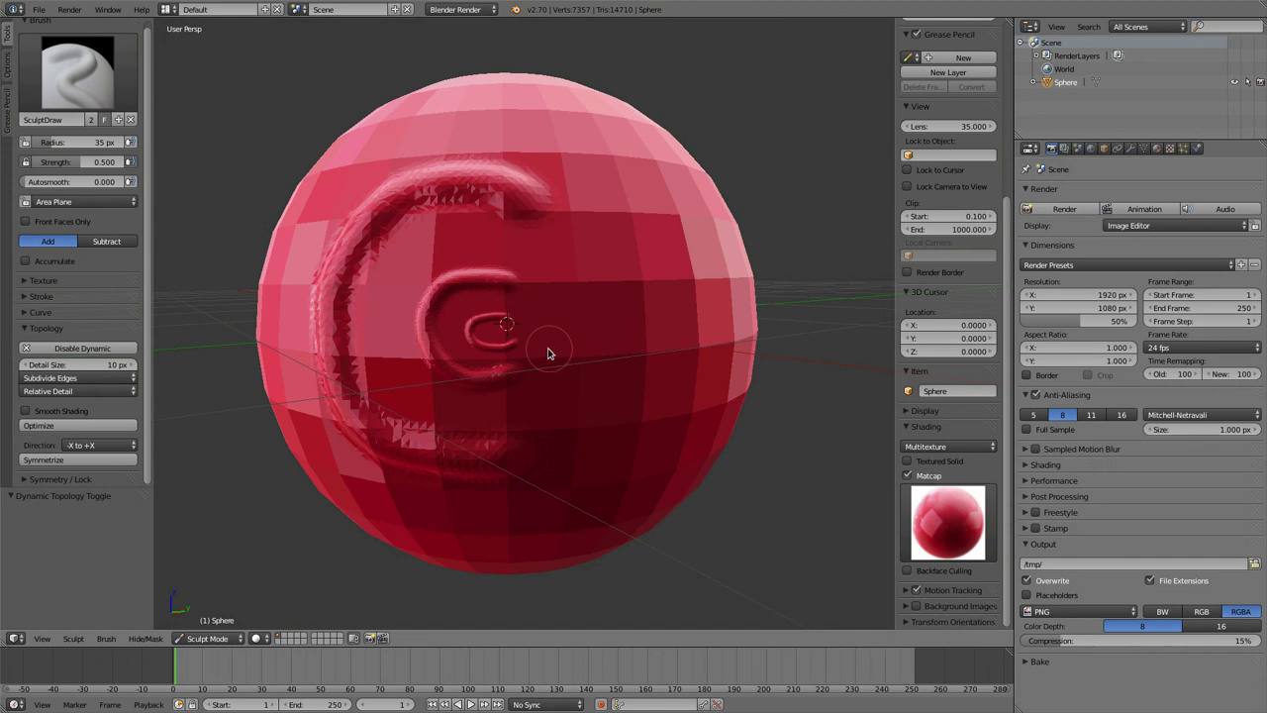
scroll(431, 321, "down", 2)
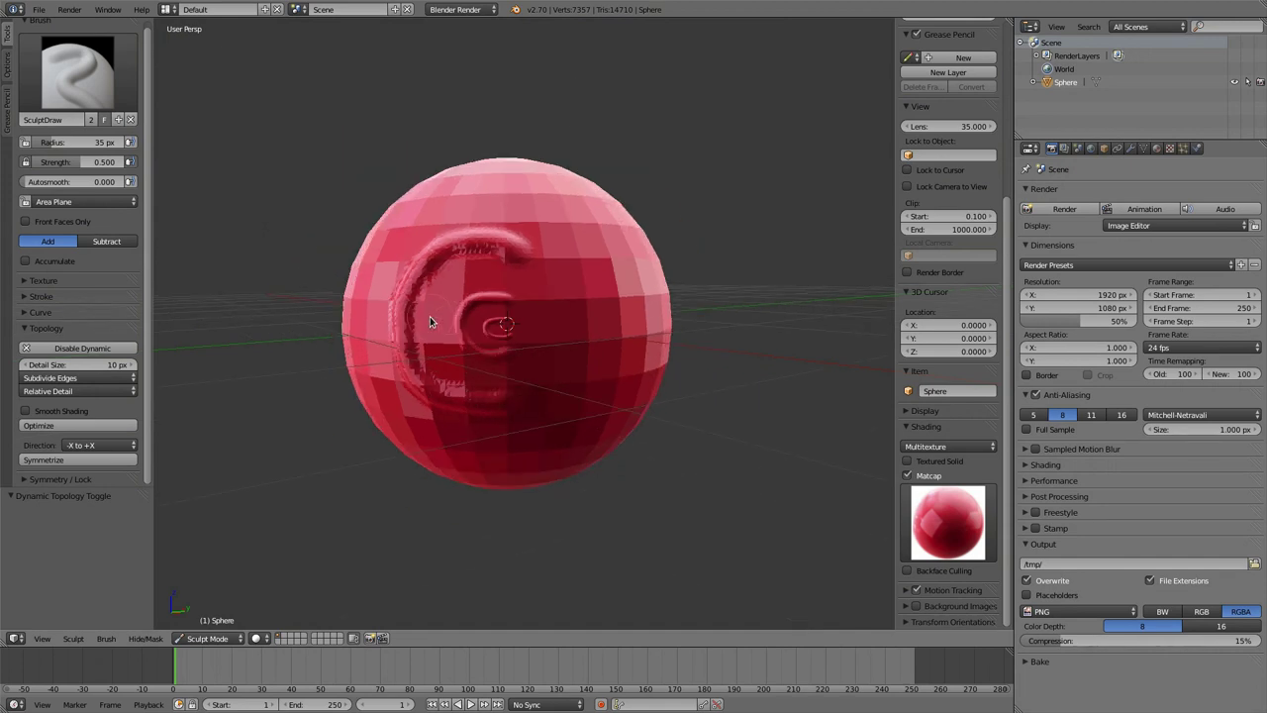
mouse_move(387, 314)
middle_mouse_down()
mouse_move(476, 316)
mouse_move(456, 274)
middle_mouse_up()
mouse_move(426, 248)
left_mouse_down()
mouse_move(470, 316)
mouse_move(435, 373)
mouse_move(384, 390)
left_mouse_up()
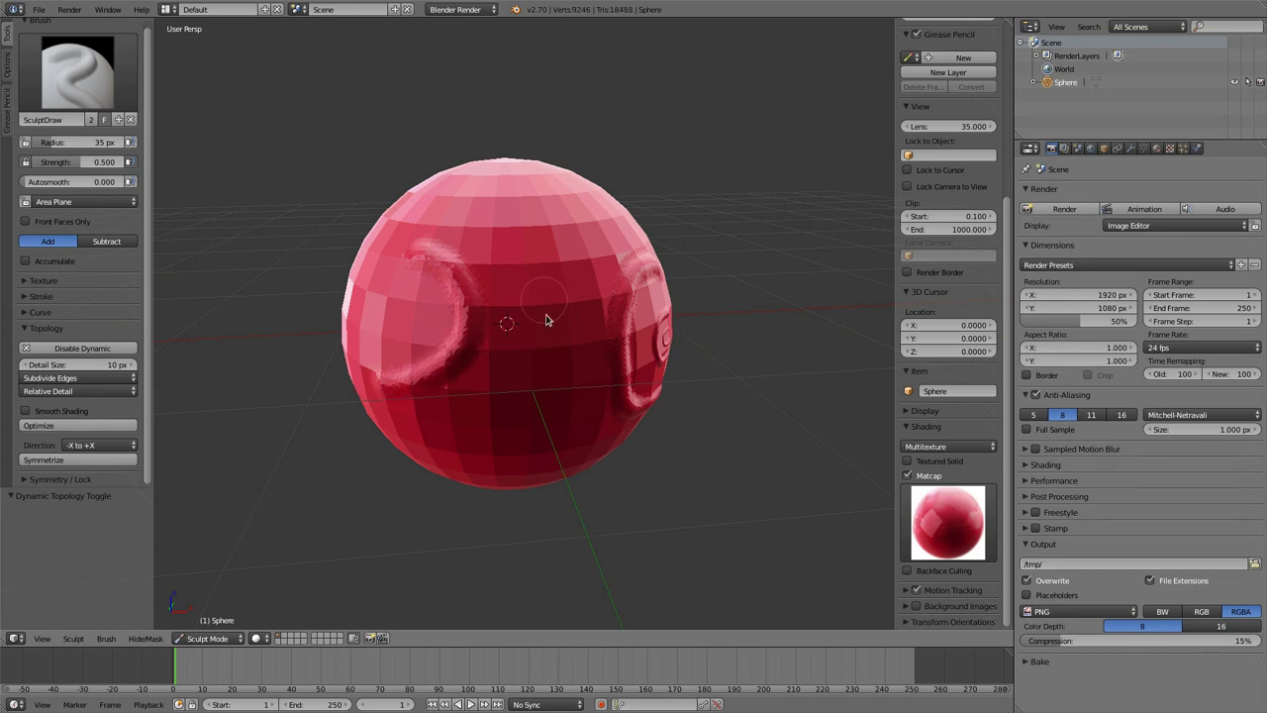
mouse_move(548, 316)
middle_mouse_down()
mouse_move(533, 368)
mouse_move(492, 342)
middle_mouse_up()
mouse_move(437, 284)
left_mouse_down()
mouse_move(491, 360)
mouse_move(558, 369)
mouse_move(600, 340)
left_mouse_up()
middle_click_drag(409, 353, 585, 320)
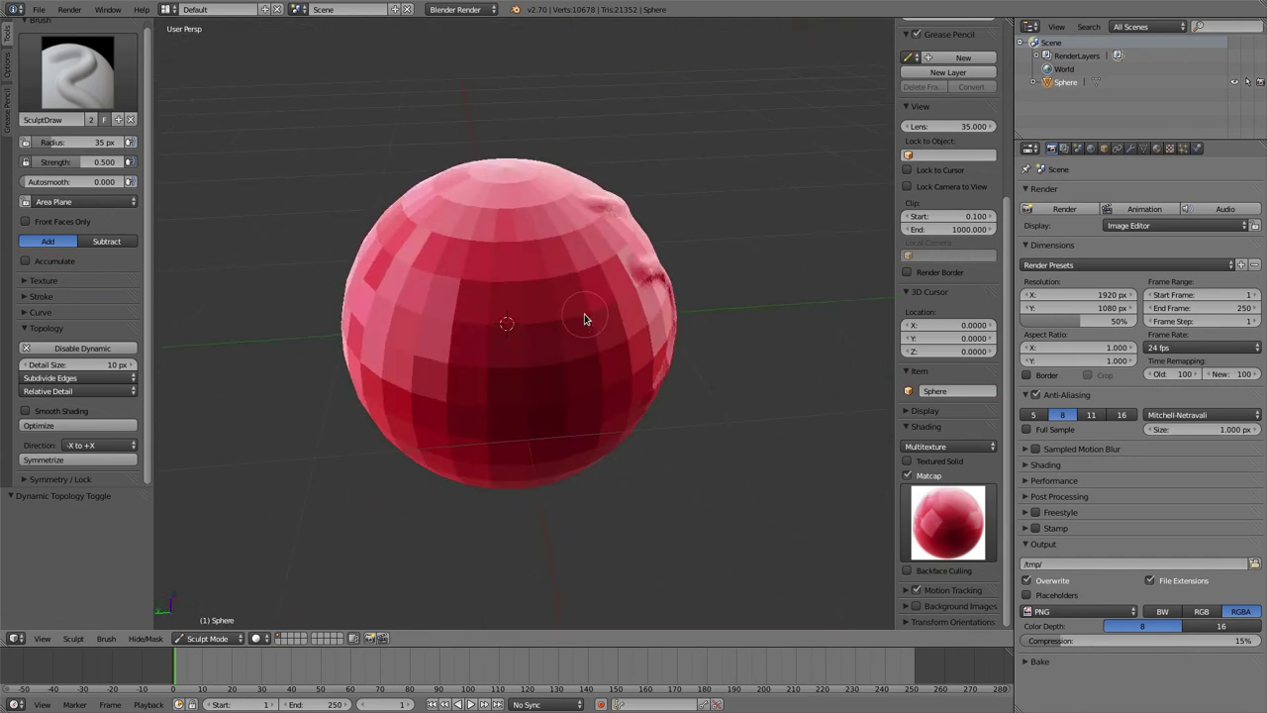
Switch dynamic topology to Constant Detail with a detail size of 8.17%
left_click(70, 393)
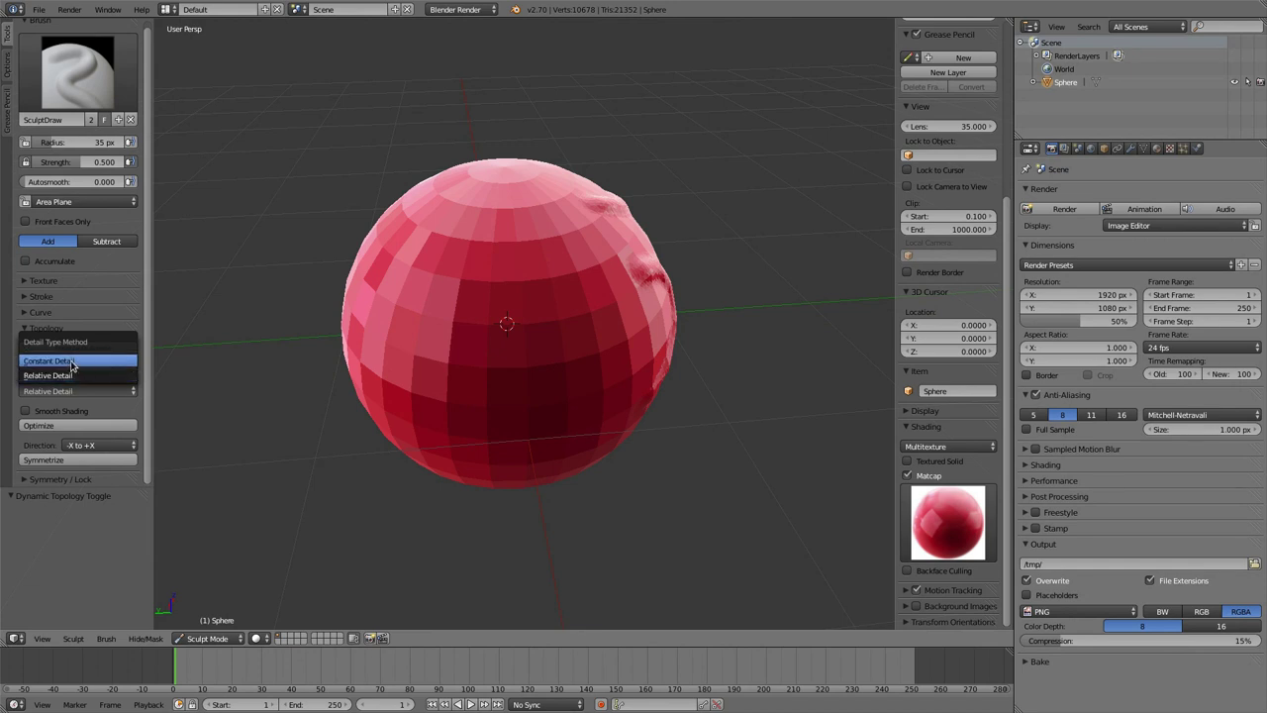
left_click(64, 364)
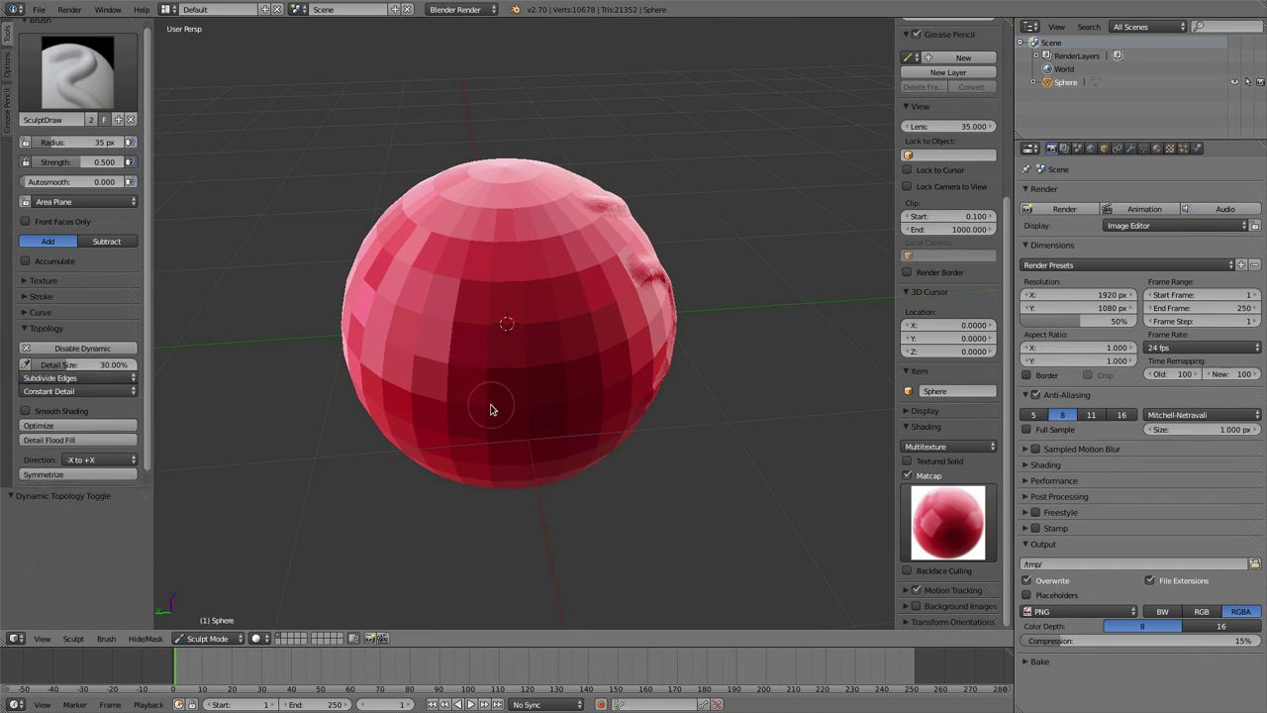
middle_click_drag(489, 405, 504, 406)
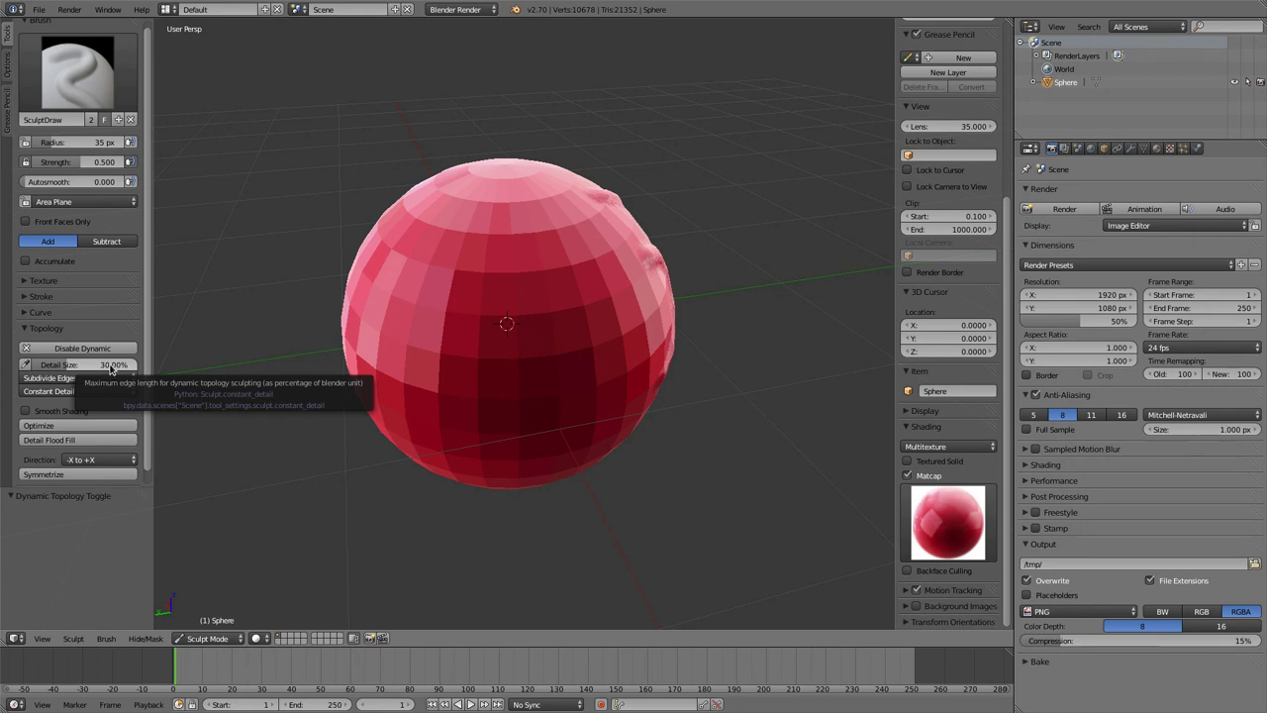
left_click(116, 367)
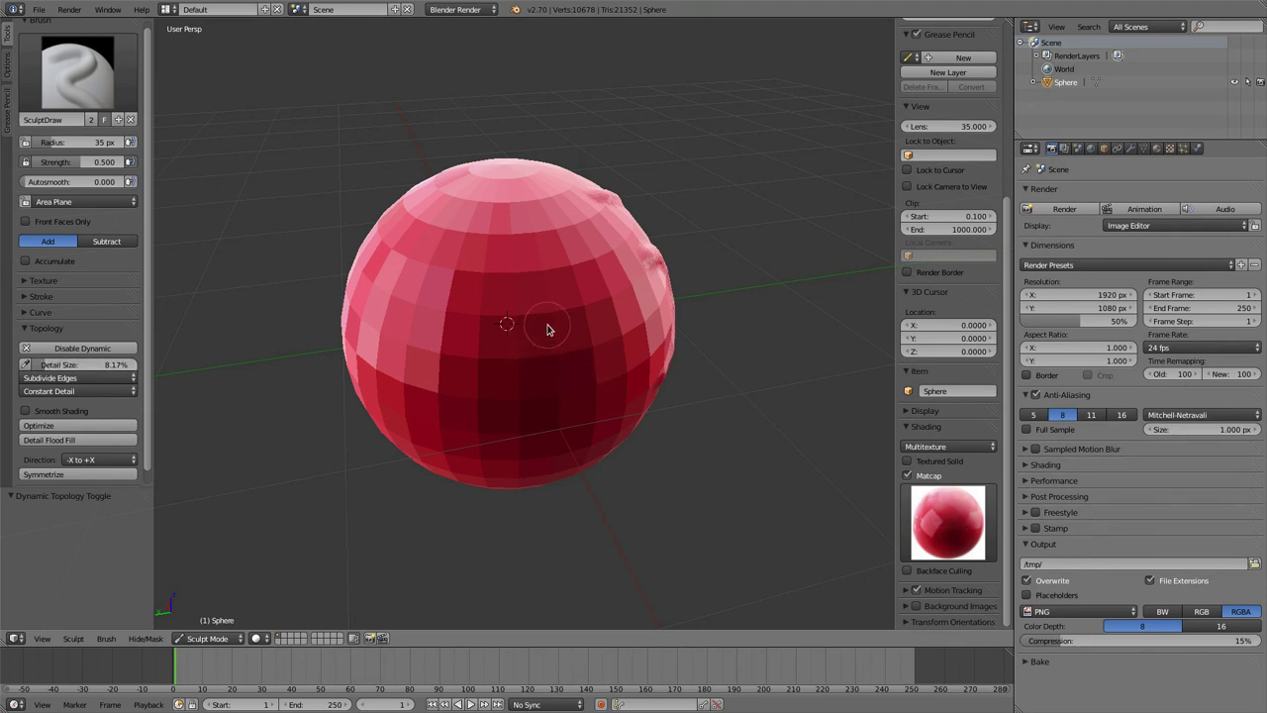
Sculpt a curved stroke on the sphere and view it from above
mouse_move(548, 329)
left_mouse_down()
mouse_move(511, 391)
mouse_move(446, 400)
mouse_move(412, 382)
mouse_move(396, 333)
mouse_move(427, 262)
left_mouse_up()
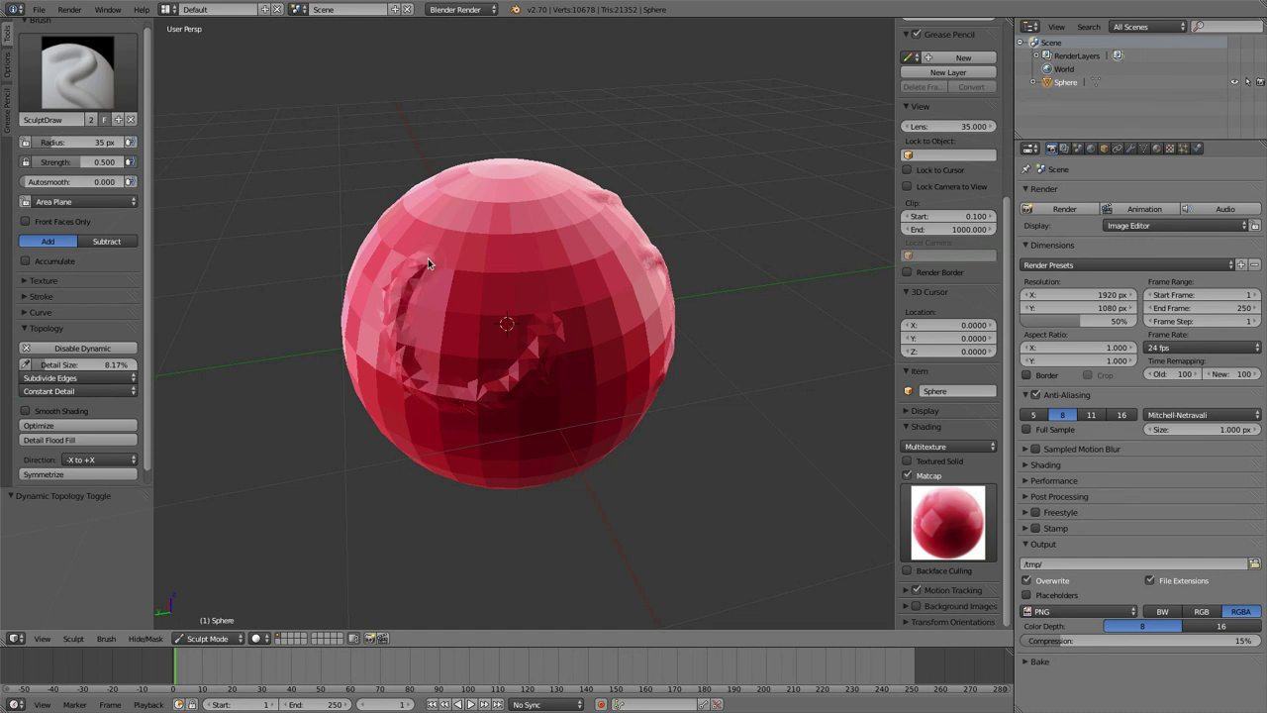
scroll(468, 329, "up", 7)
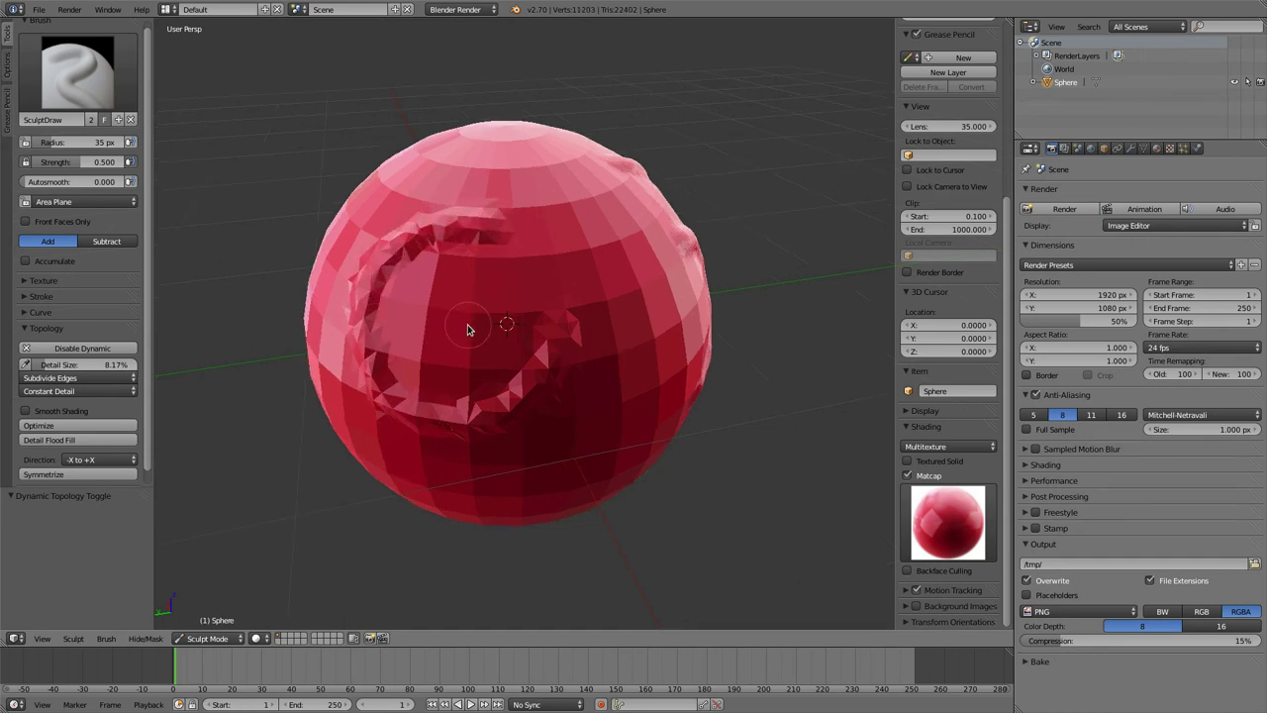
scroll(467, 329, "down", 5)
middle_click_drag(424, 330, 414, 340)
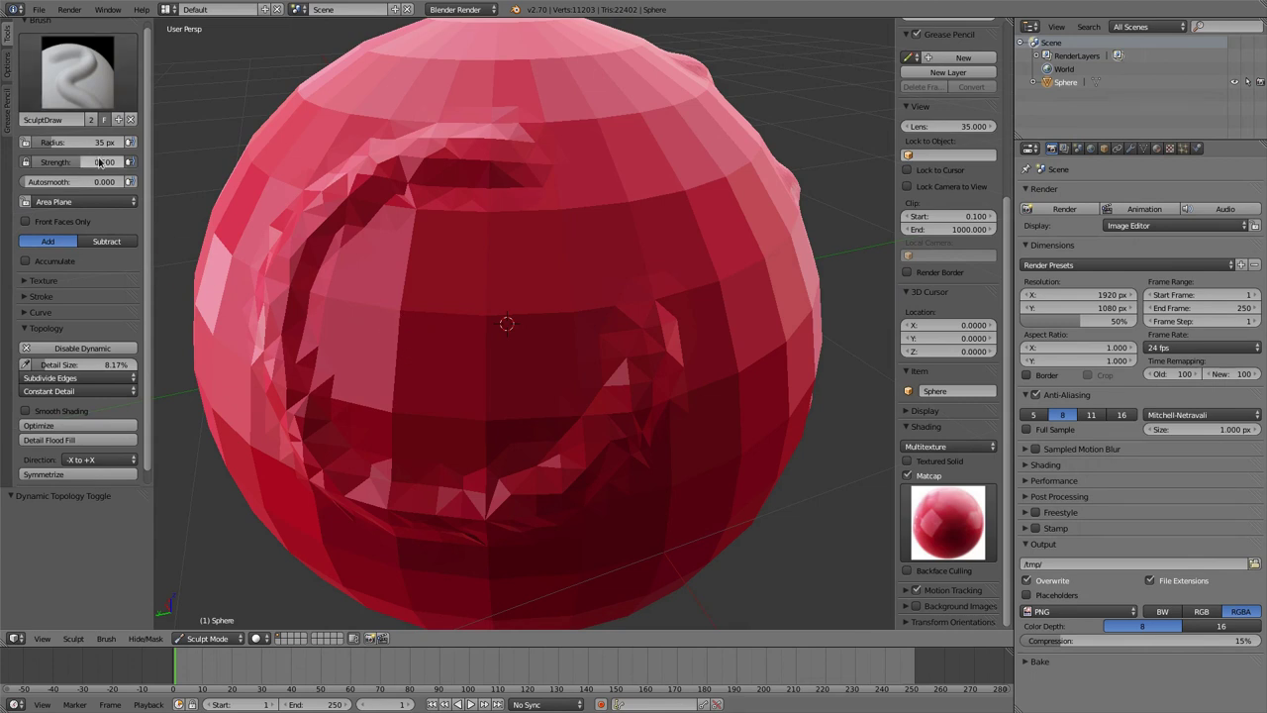
Enlarge the brush radius to 105 px and sculpt rough strokes across the upper left, left side and centre
left_click_drag(99, 142, 144, 142)
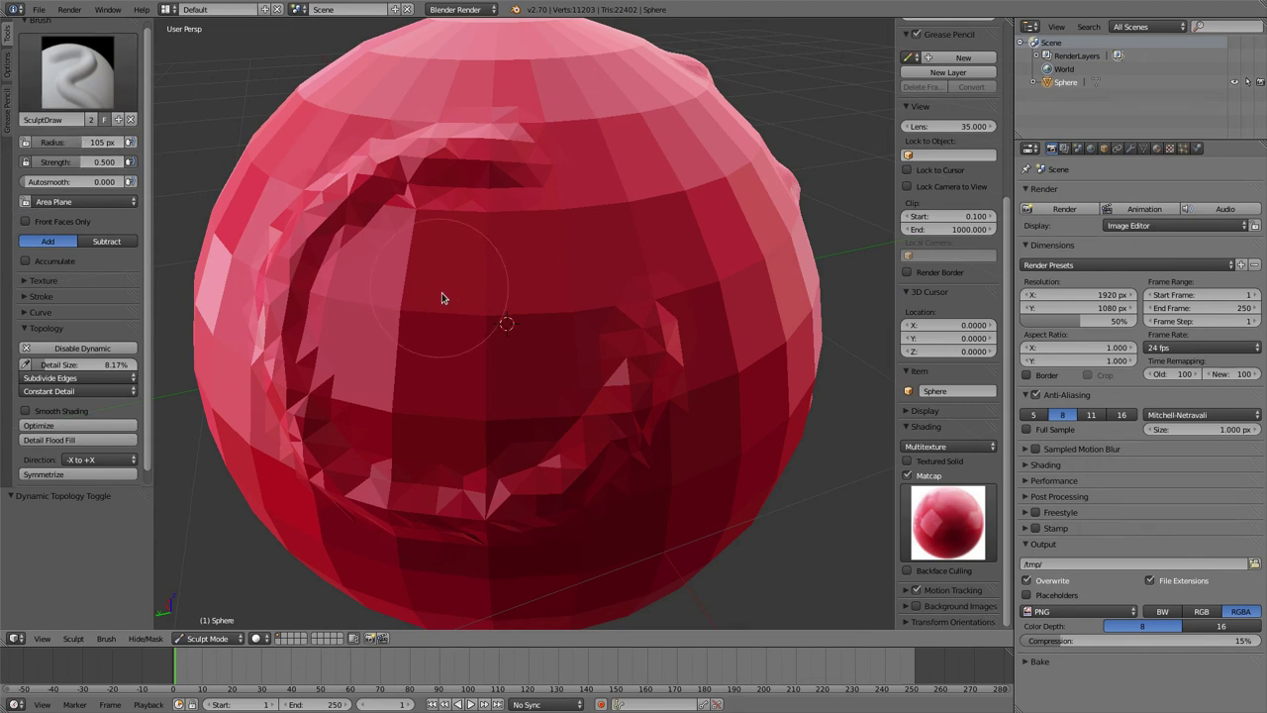
mouse_move(438, 291)
left_mouse_down()
mouse_move(508, 267)
mouse_move(412, 294)
mouse_move(392, 325)
mouse_move(411, 397)
mouse_move(452, 406)
mouse_move(515, 387)
mouse_move(504, 401)
mouse_move(422, 393)
left_mouse_up()
mouse_move(423, 394)
middle_mouse_down()
mouse_move(486, 345)
mouse_move(394, 203)
middle_mouse_up()
mouse_move(300, 238)
left_mouse_down()
mouse_move(352, 277)
mouse_move(358, 330)
mouse_move(317, 383)
mouse_move(245, 388)
left_mouse_up()
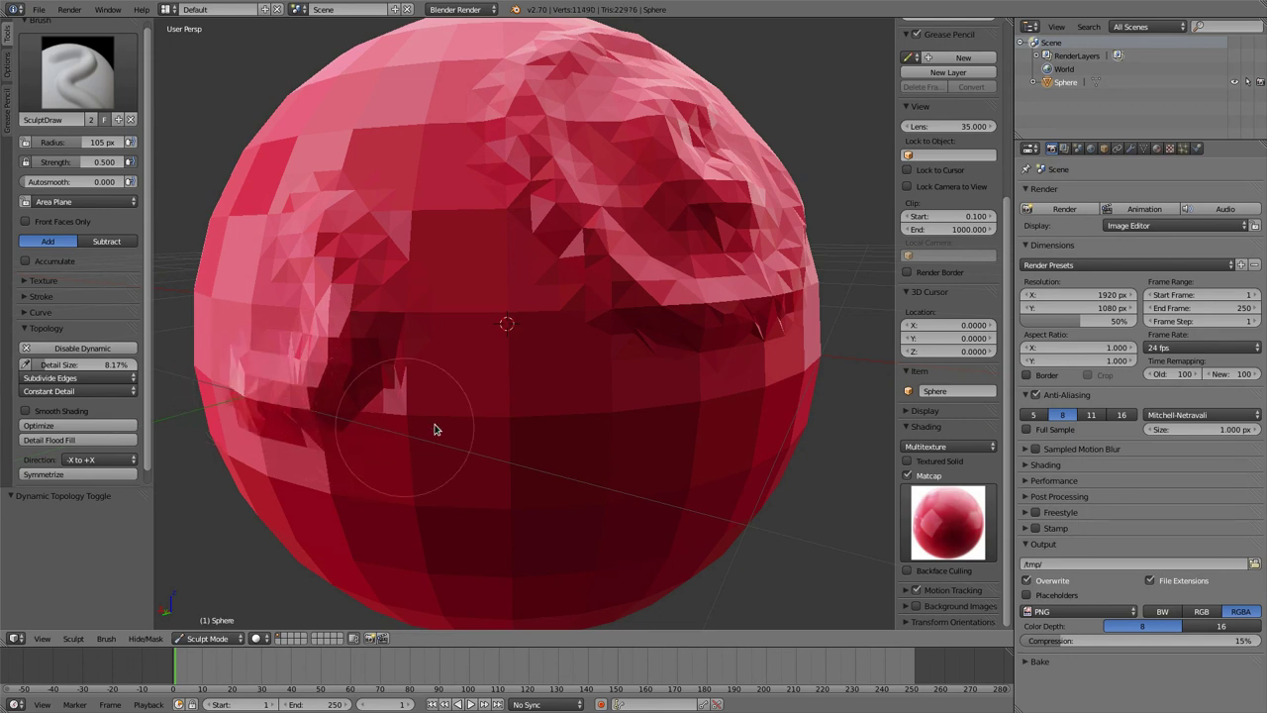
mouse_move(487, 409)
left_mouse_down()
mouse_move(449, 519)
mouse_move(538, 548)
mouse_move(617, 504)
left_mouse_up()
scroll(552, 346, "down", 4)
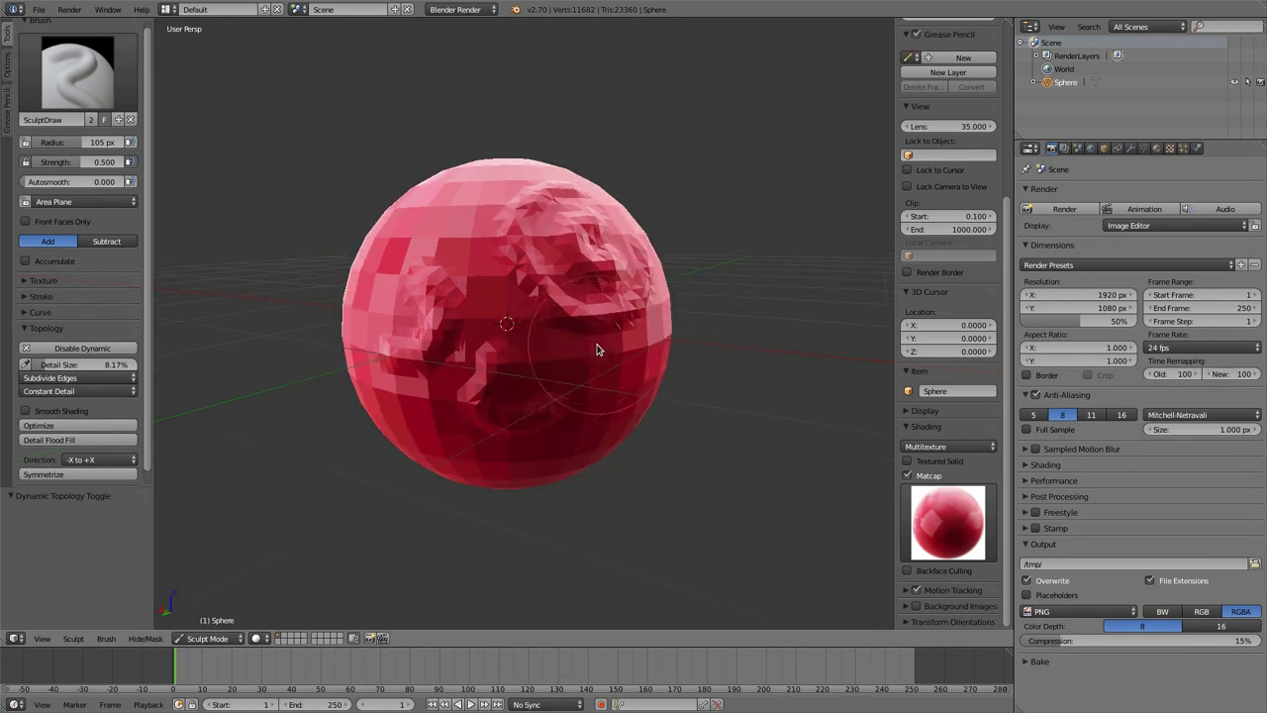
mouse_move(554, 357)
middle_mouse_down()
mouse_move(566, 367)
mouse_move(442, 424)
middle_mouse_up()
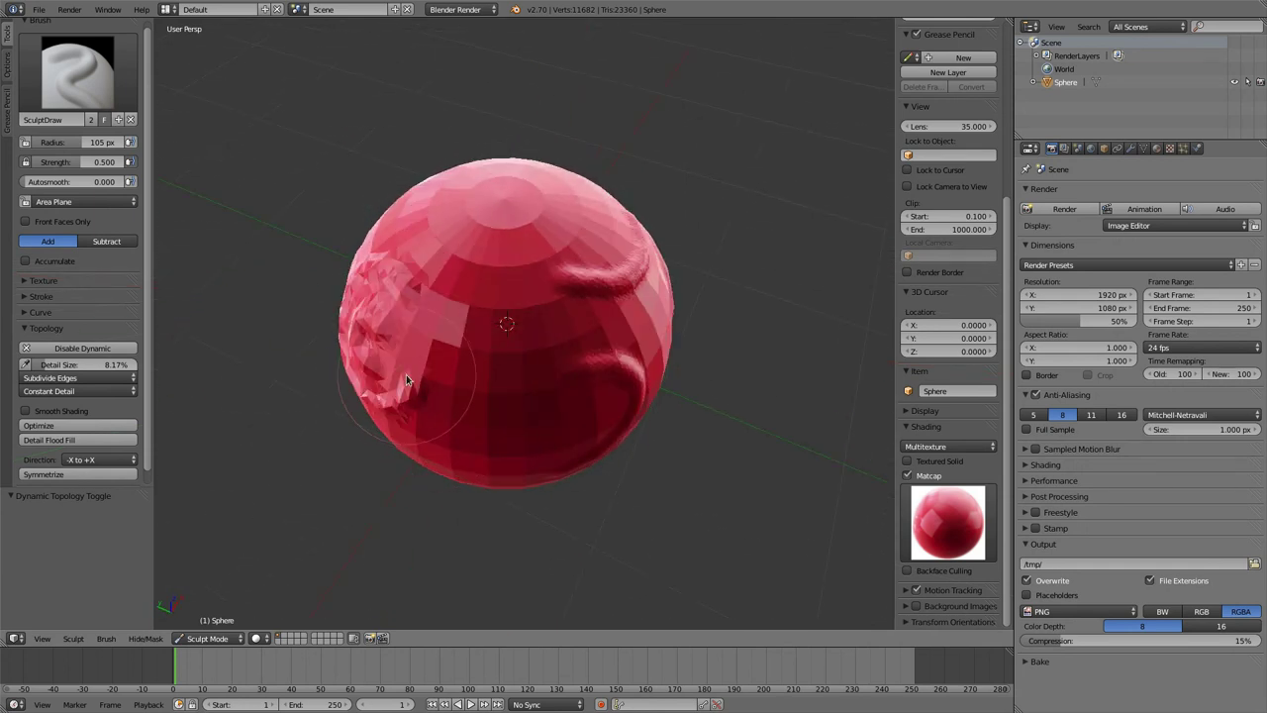
middle_click_drag(406, 375, 602, 393)
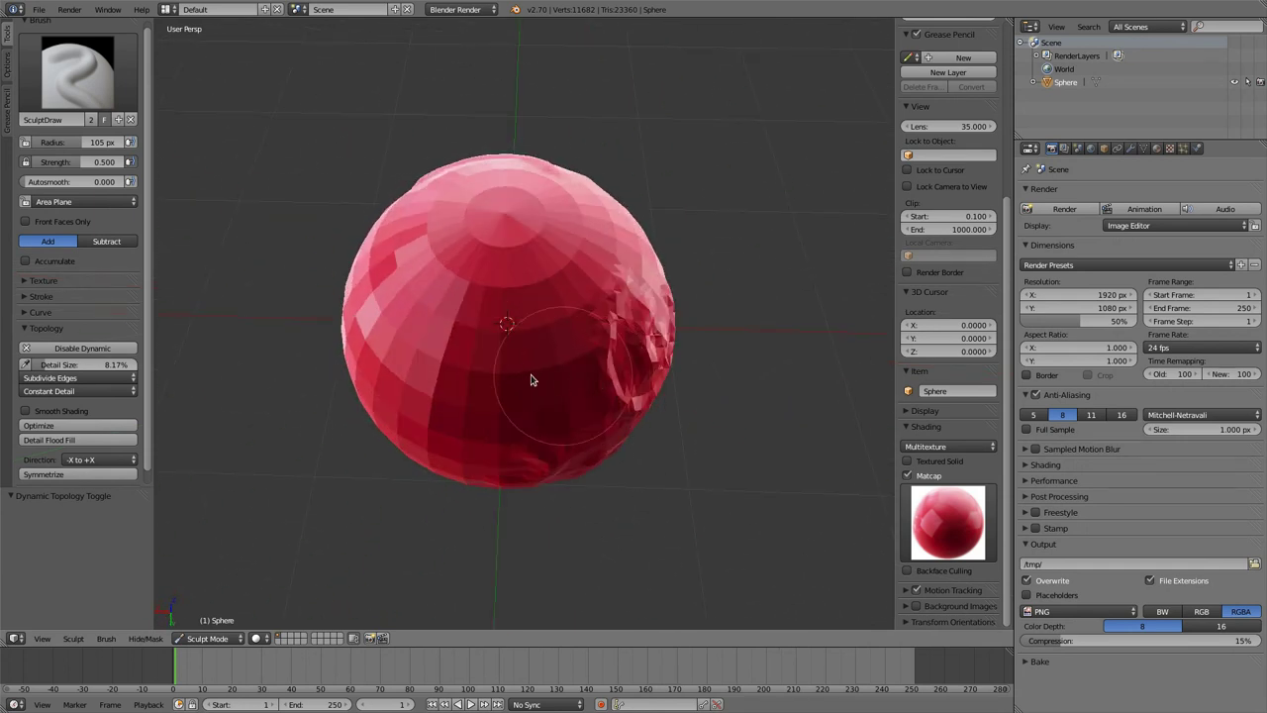
Sample the detail size from the sphere's surface and sculpt a swirl on its front
left_click(26, 364)
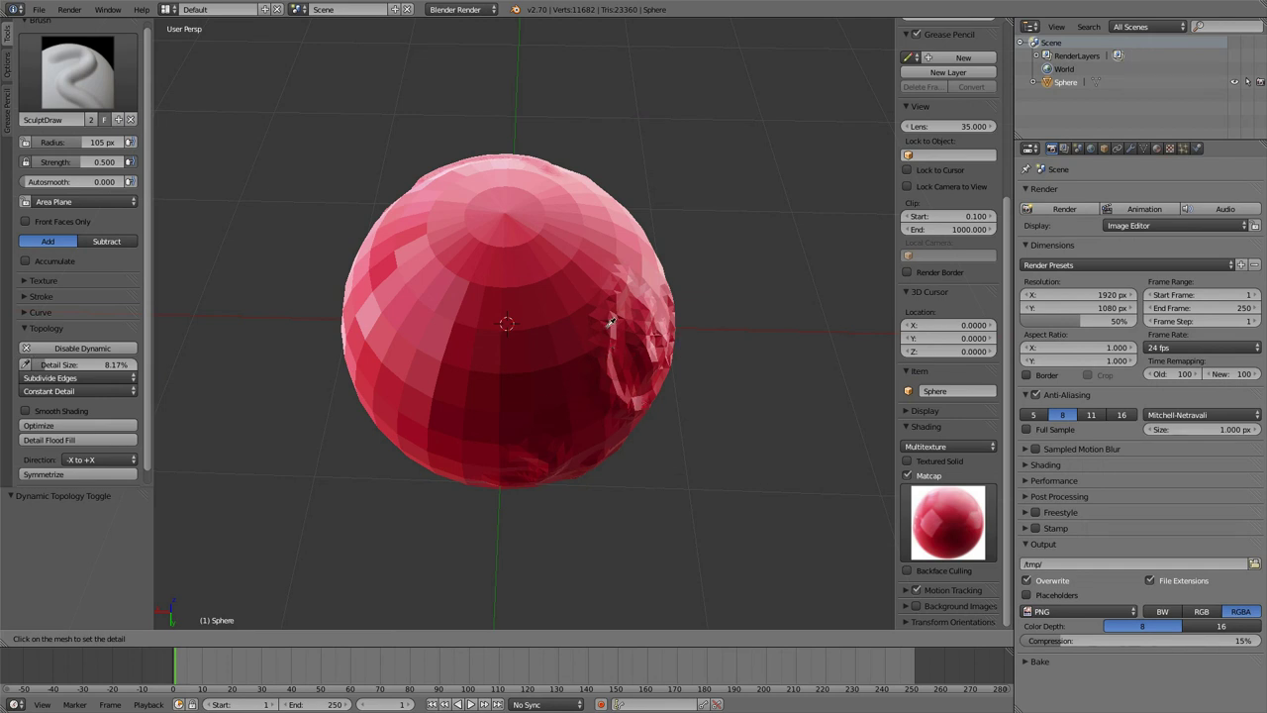
left_click(607, 356)
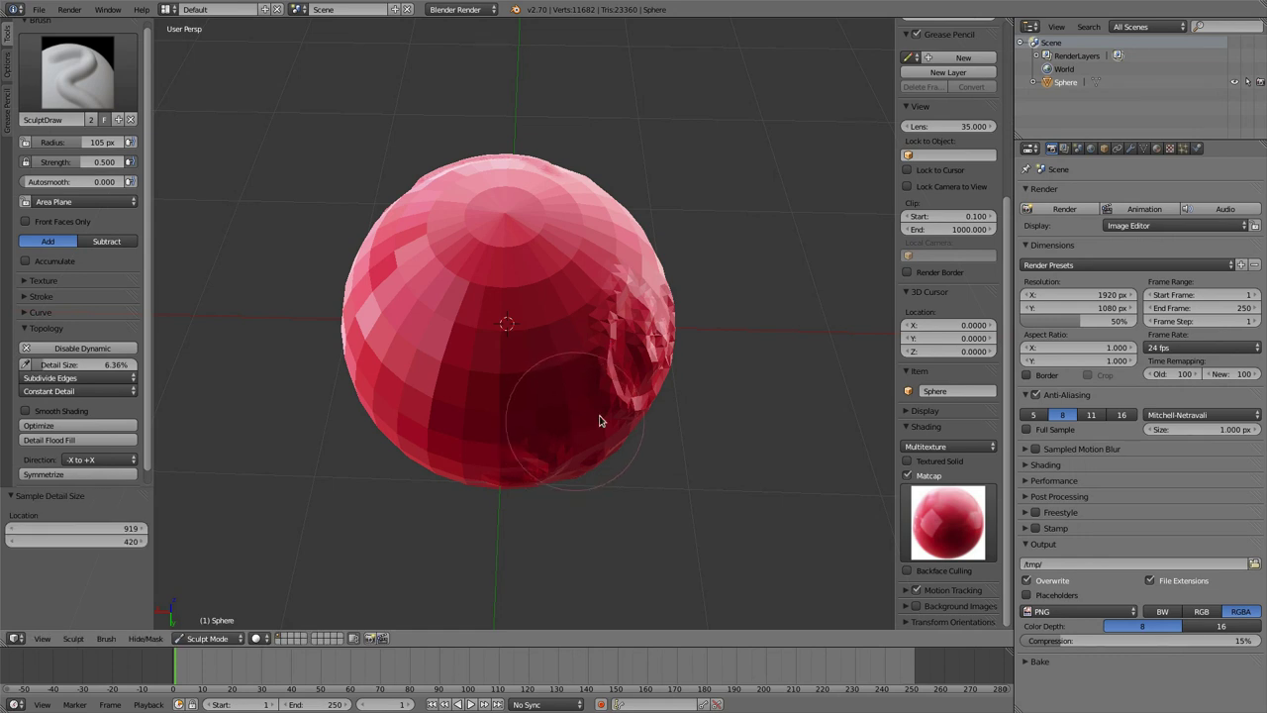
left_click_drag(600, 419, 526, 389)
middle_click_drag(526, 389, 483, 277)
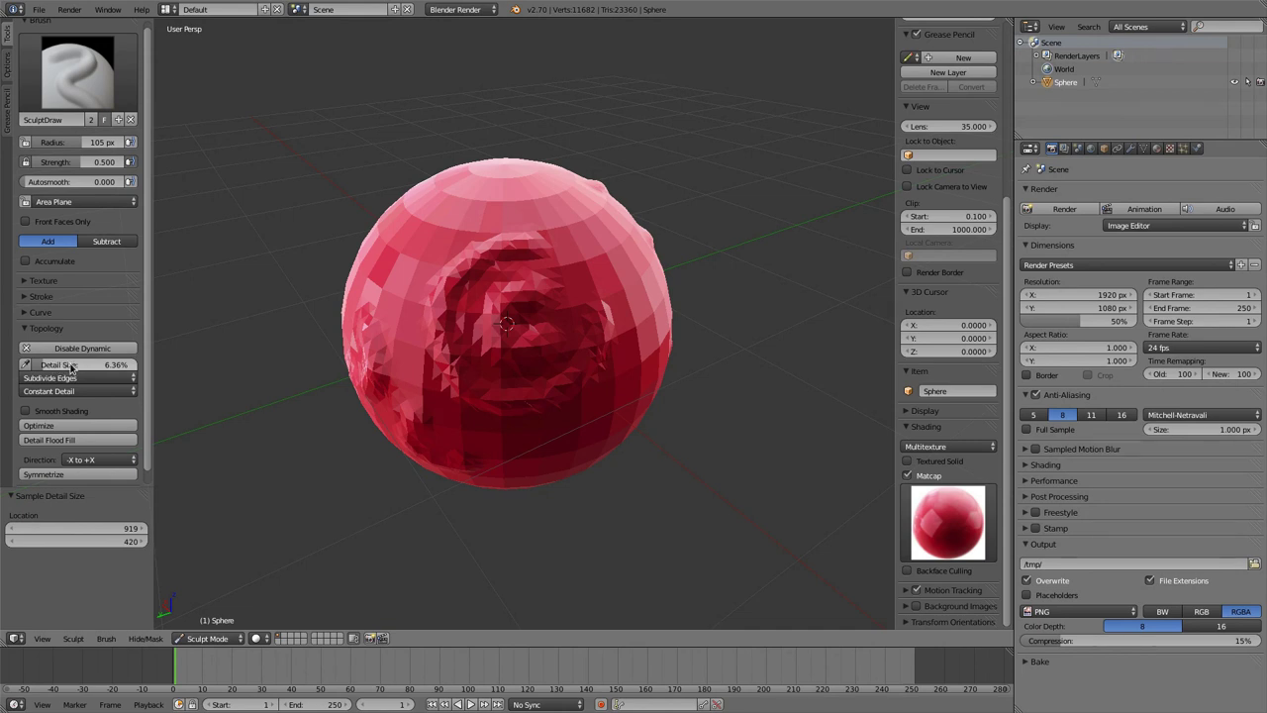
mouse_move(456, 396)
middle_mouse_down()
mouse_move(433, 332)
mouse_move(368, 295)
mouse_move(294, 294)
mouse_move(306, 306)
mouse_move(176, 353)
middle_mouse_up()
scroll(175, 353, "up", 1)
middle_click_drag(429, 371, 413, 376)
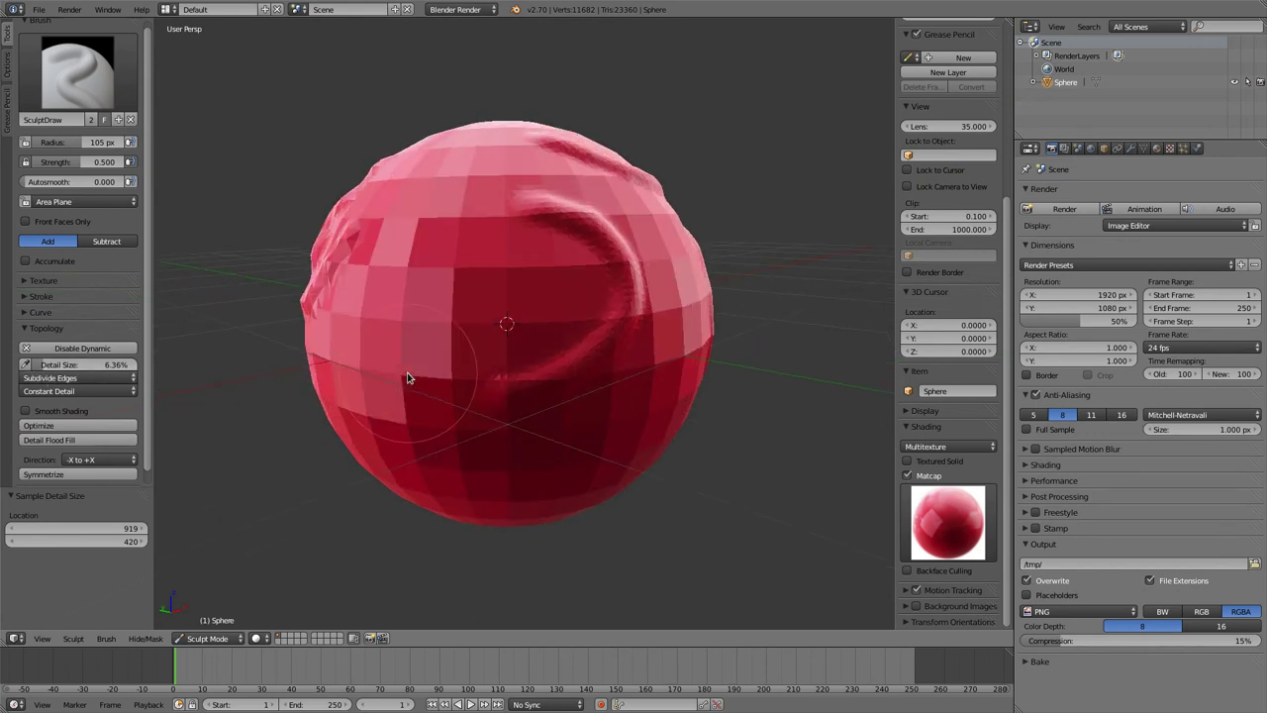
Resample the detail size from the mesh, first at 1.45%, then 5.22% from the edge
left_click(25, 364)
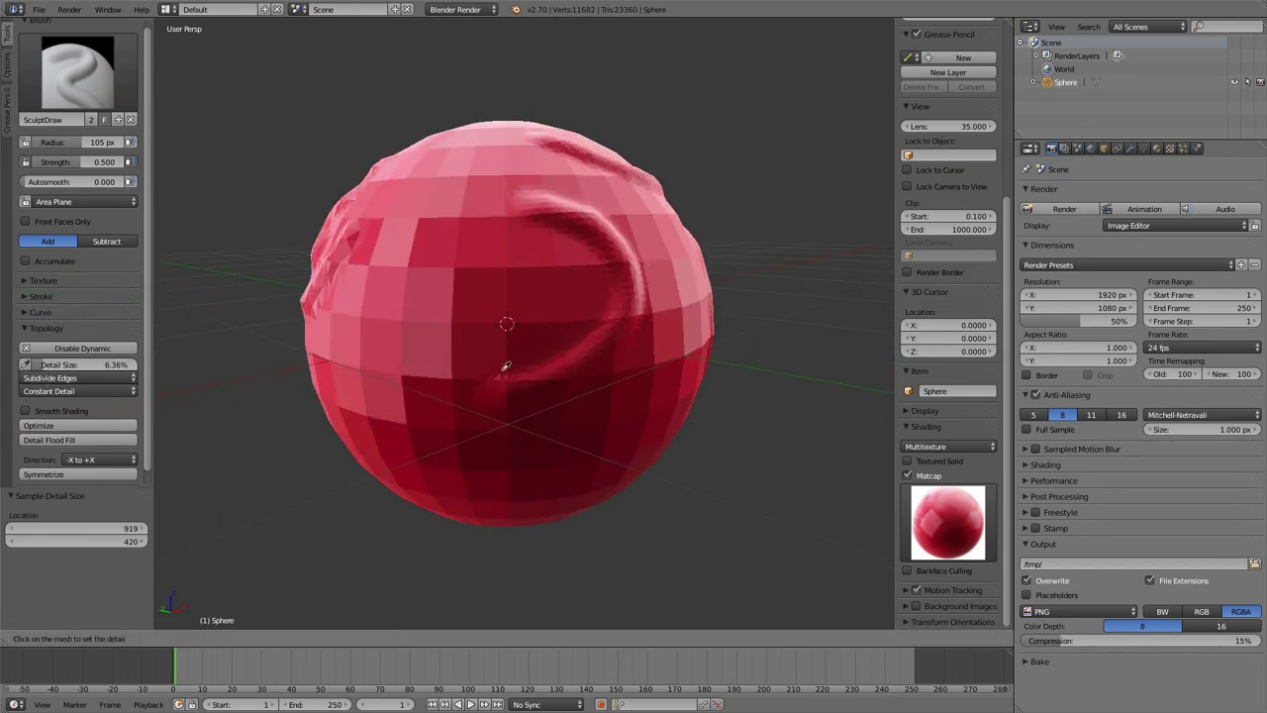
left_click(592, 361)
left_click(26, 364)
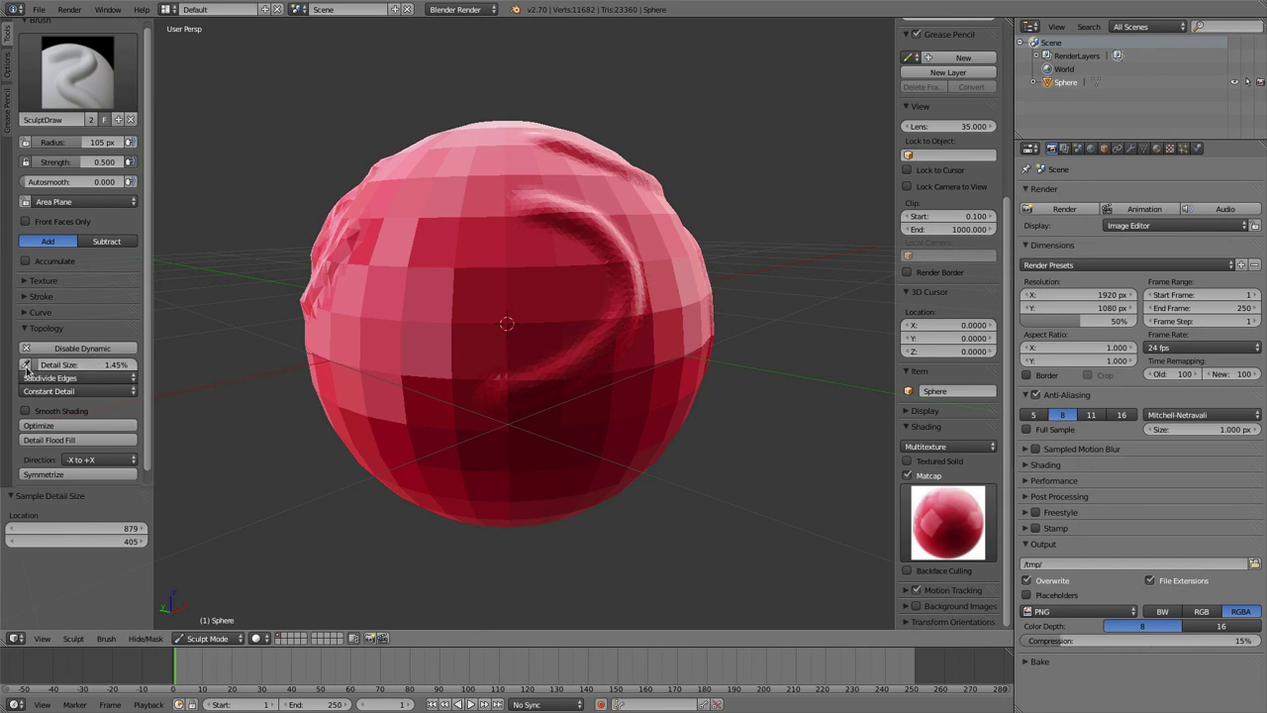
left_click(346, 235)
mouse_move(418, 300)
middle_mouse_down()
mouse_move(478, 393)
mouse_move(393, 299)
mouse_move(484, 360)
mouse_move(594, 308)
mouse_move(646, 265)
mouse_move(642, 277)
middle_mouse_up()
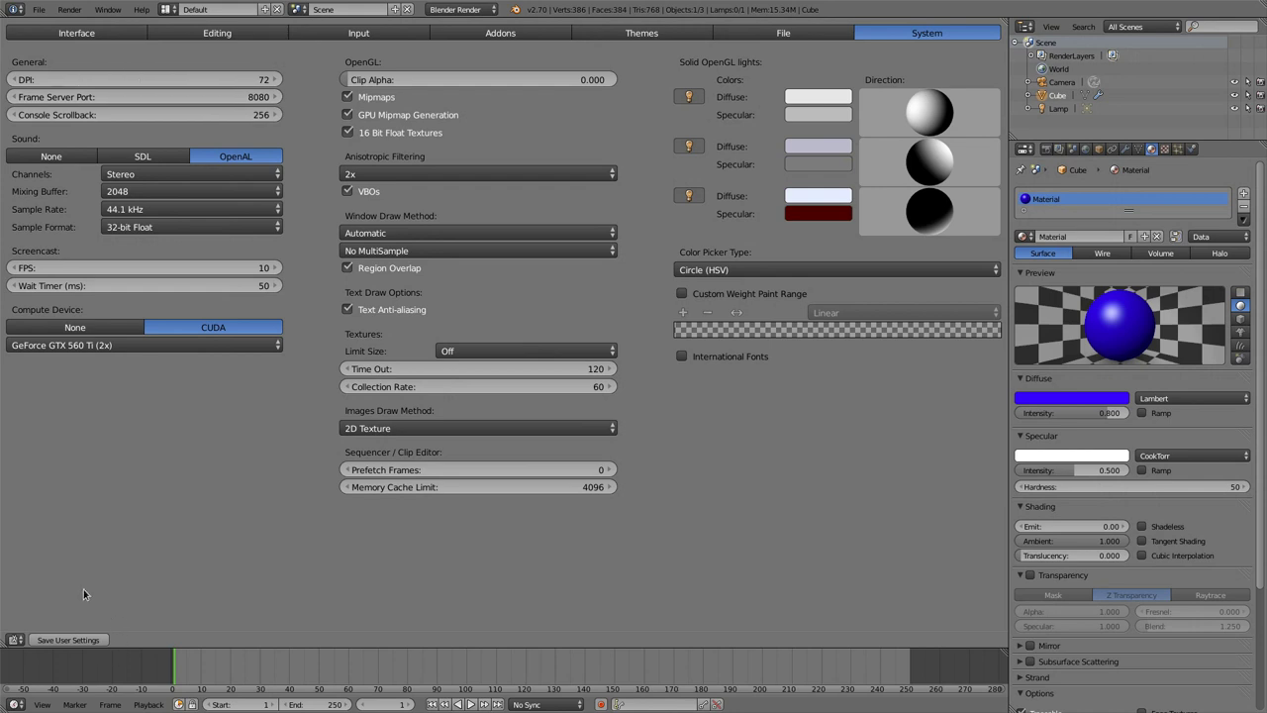
Open the System preferences and expand the Color Picker Type dropdown
left_click(39, 9)
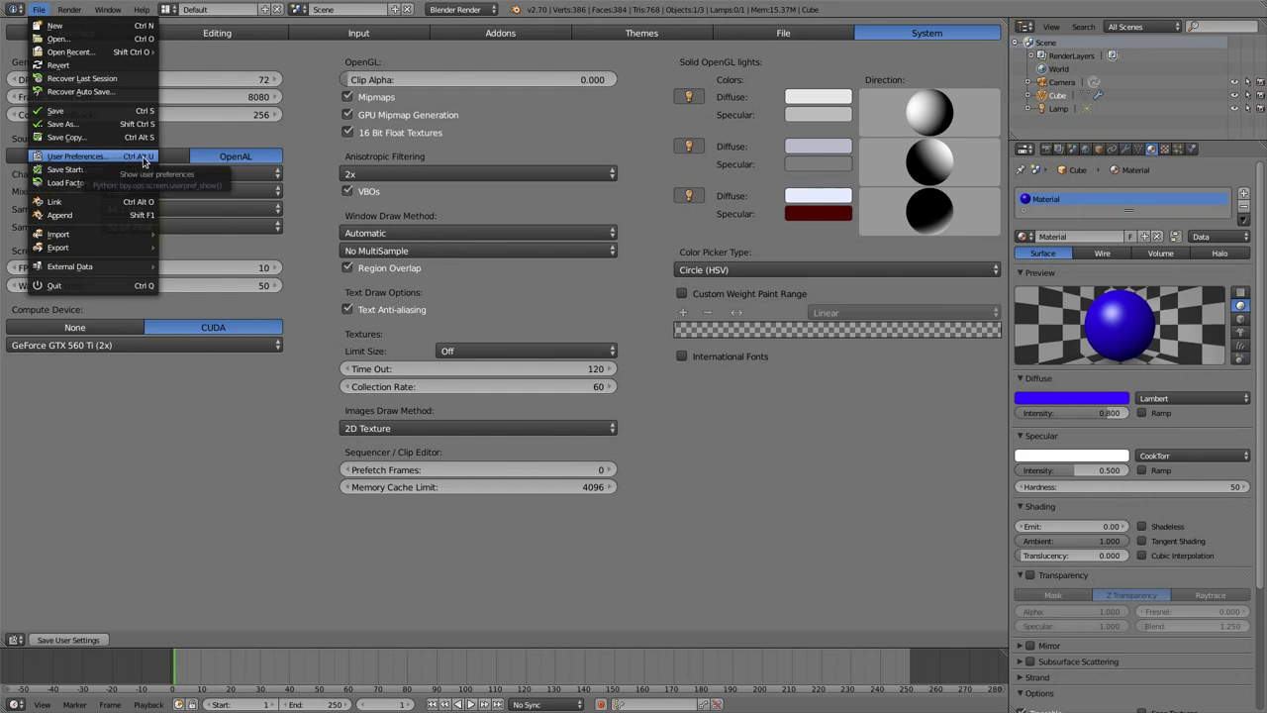
left_click(719, 272)
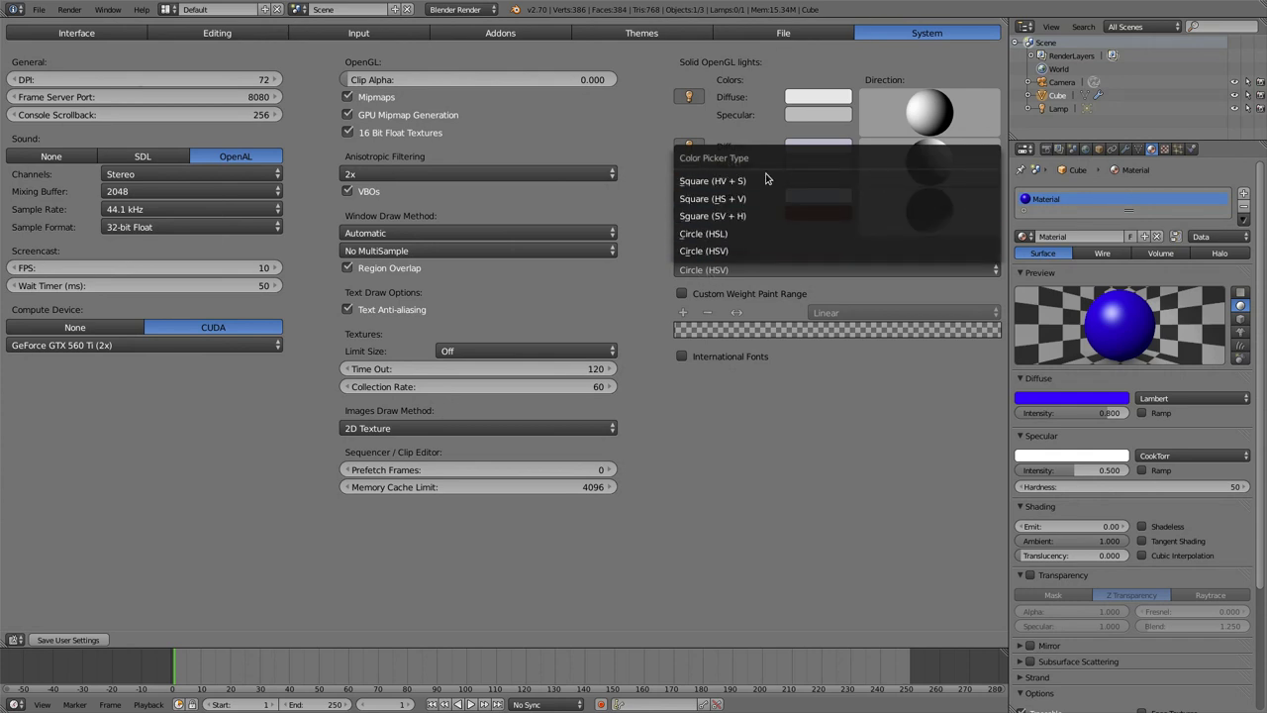
Switch the colour picker to Circle (HSL) and raise the diffuse colour's lightness
left_click(1063, 400)
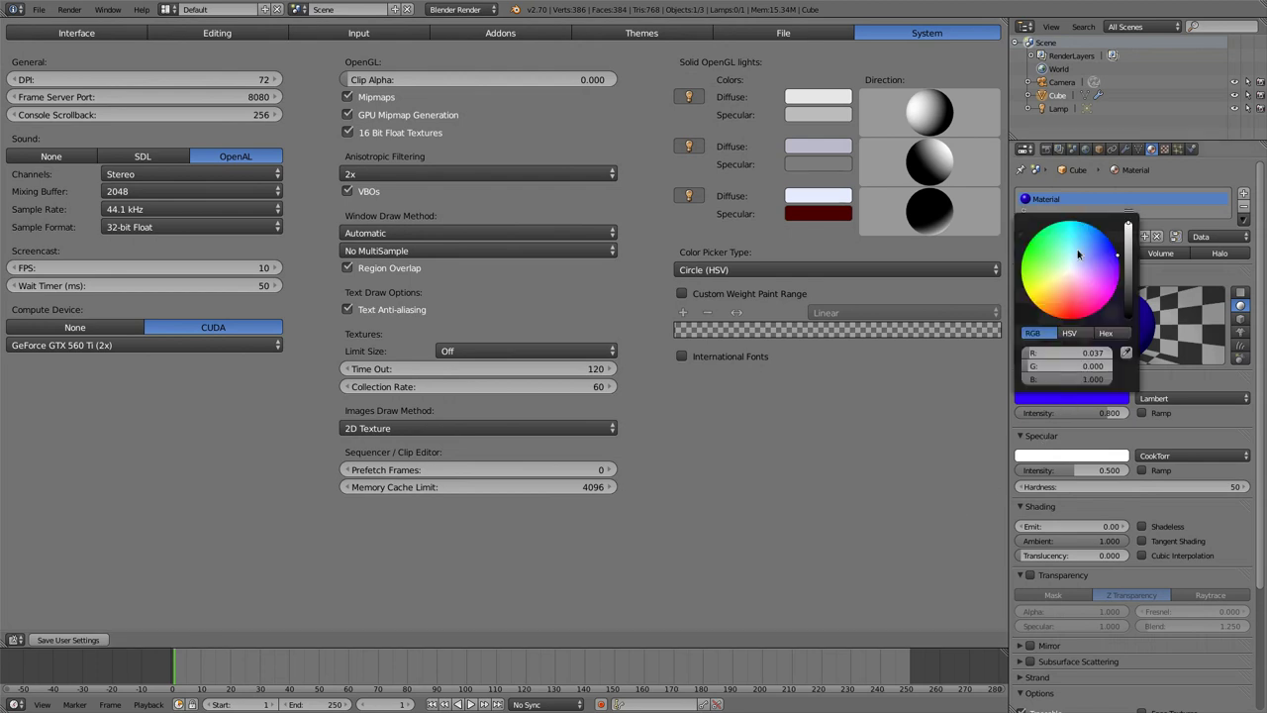
left_click(1058, 402)
left_click(736, 271)
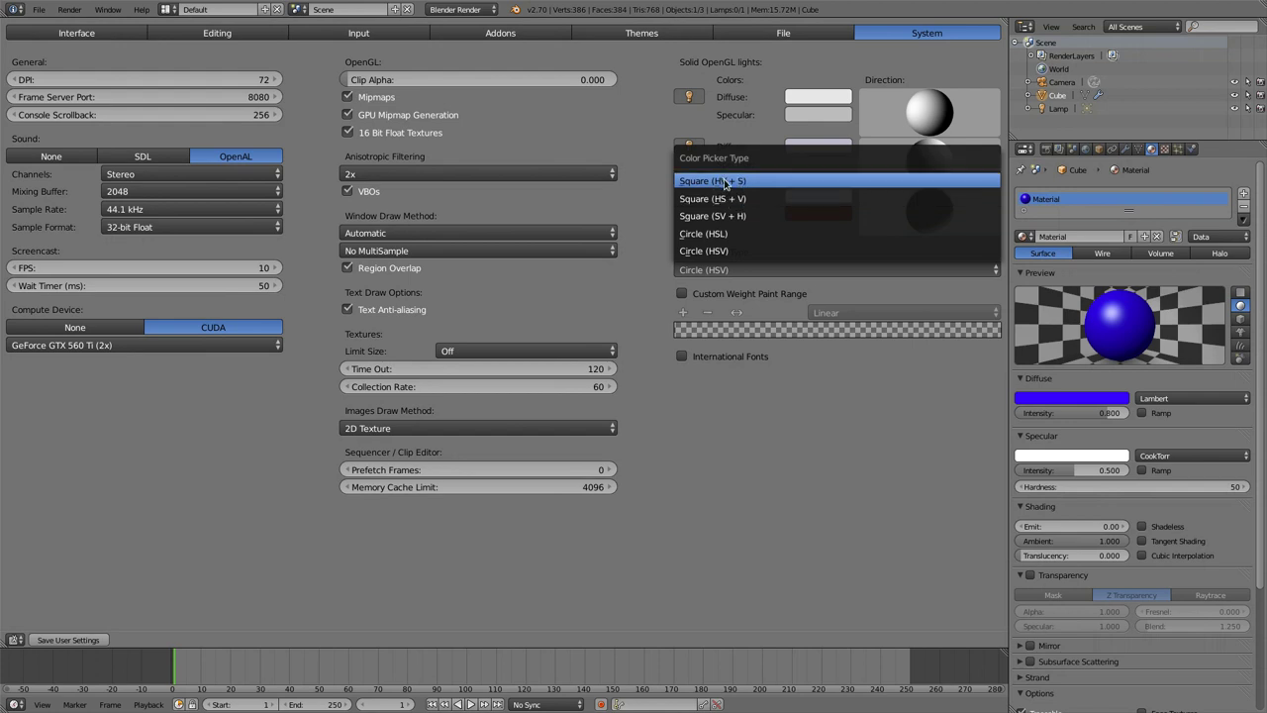
left_click(724, 238)
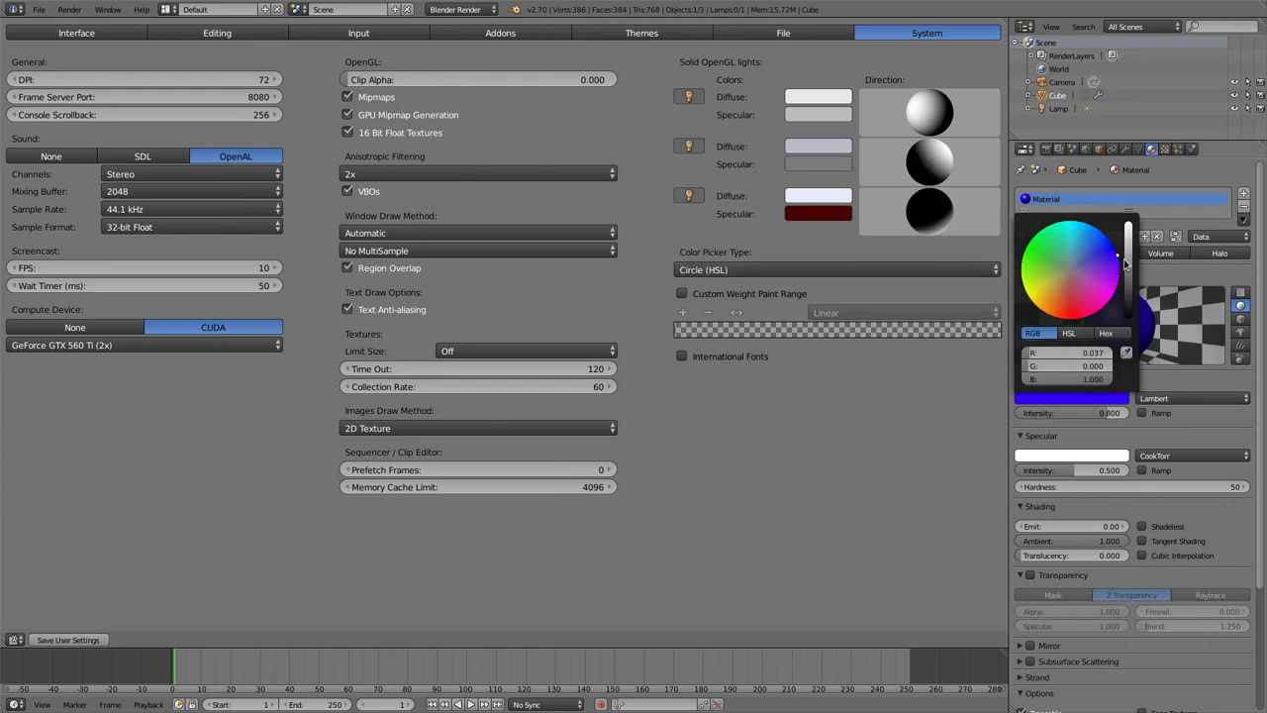
left_click(1099, 400)
mouse_move(1130, 274)
left_mouse_down()
mouse_move(1129, 231)
mouse_move(1129, 292)
mouse_move(1129, 282)
left_mouse_up()
Pick a magenta hue on the HSL wheel and raise its lightness to a bright pink (R 1.000, G 0.182, B 0.681)
left_click(1105, 305)
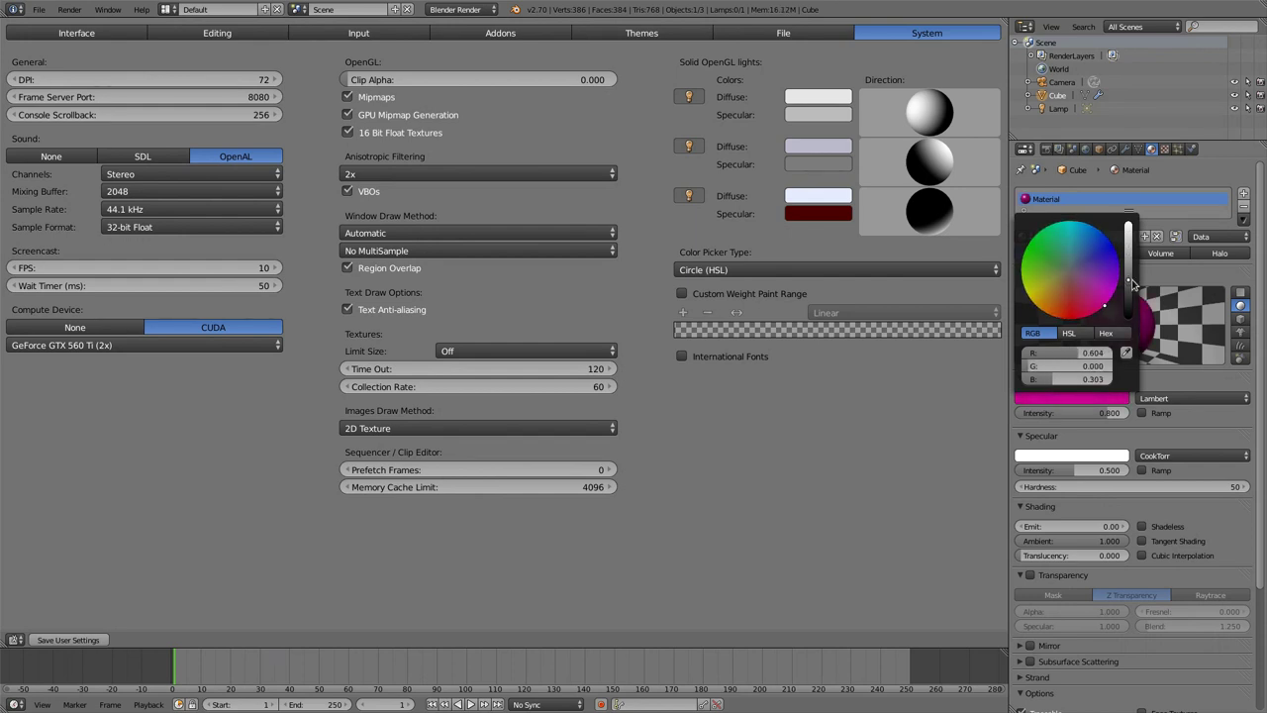
mouse_move(1129, 279)
left_mouse_down()
mouse_move(1129, 248)
mouse_move(1130, 262)
left_mouse_up()
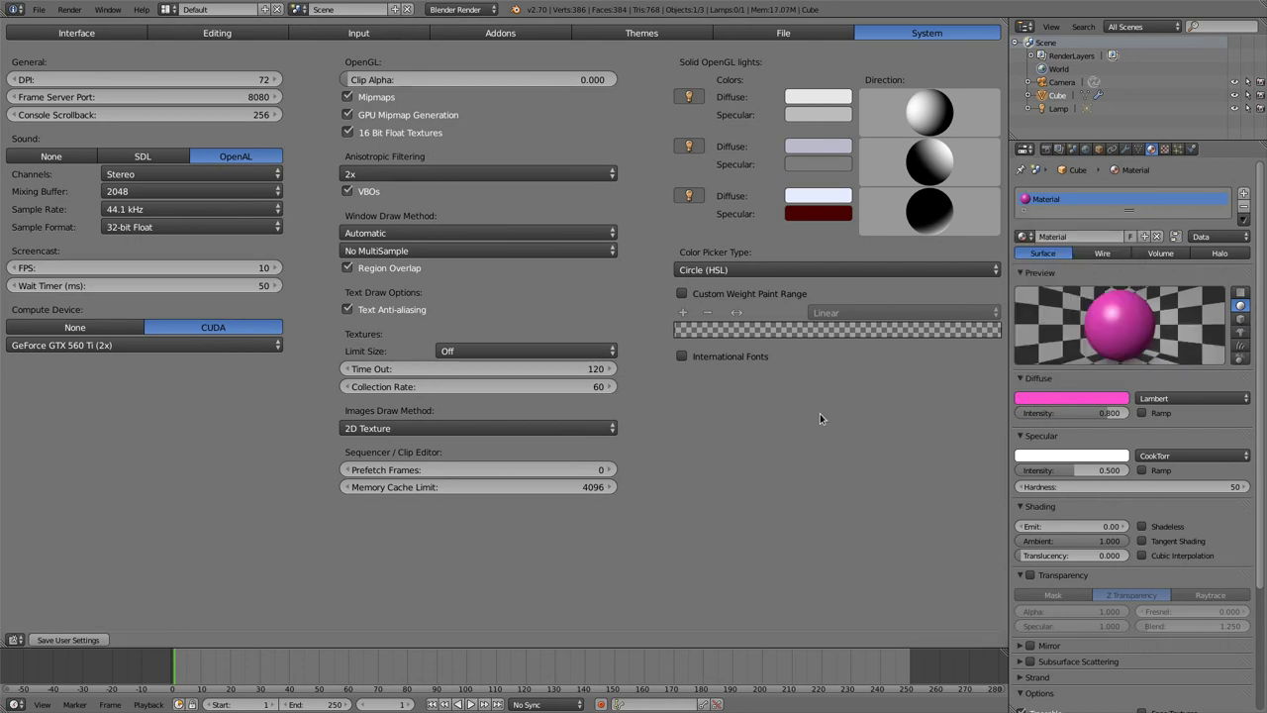